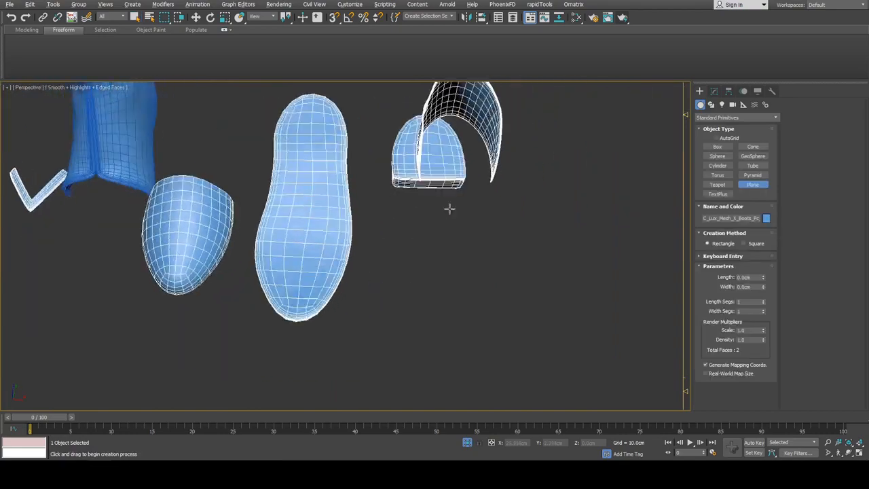
Draw a long plane beneath the heel block beside the reference sole and rotate it to line up with the heel.
{"action": "middle_click_drag", "start_coordinate": [511, 230], "coordinate": [415, 194], "text": "alt"}
{"action": "left_click_drag", "start_coordinate": [394, 143], "coordinate": [459, 398]}
{"action": "key", "text": "e"}
{"action": "scroll", "coordinate": [469, 299], "scroll_direction": "up", "scroll_amount": 3}
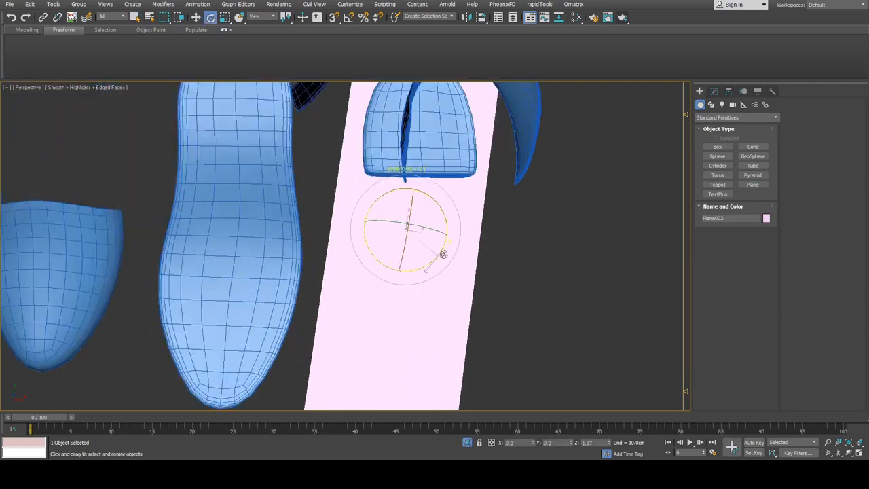
{"action": "scroll", "coordinate": [453, 254], "scroll_direction": "down", "scroll_amount": 3}
Add Edit Poly to the plane, insert two crosswise edge loops and raise the heel end to form a sloped arch.
{"action": "key", "text": "shift+e"}
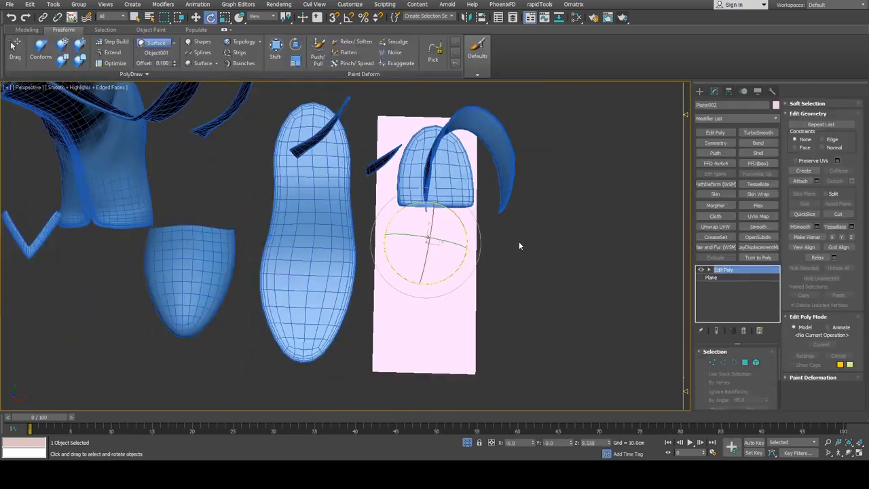
{"action": "key", "text": "2"}
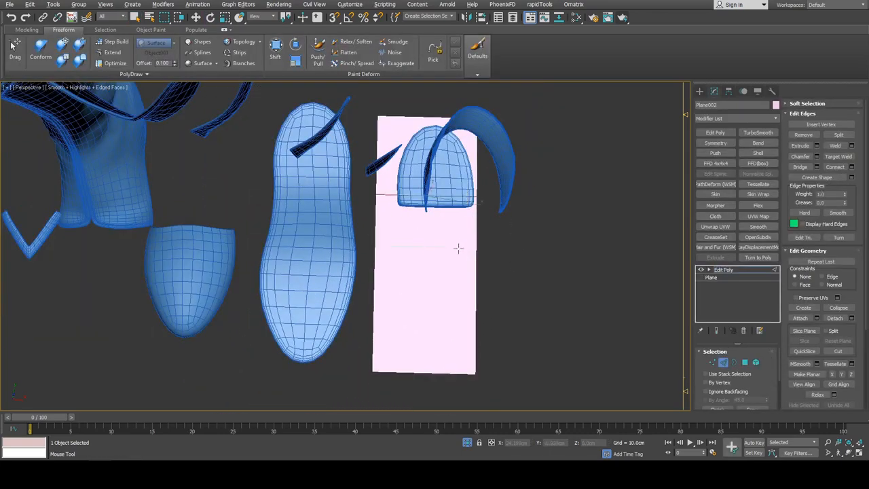
{"action": "middle_click_drag", "start_coordinate": [343, 297], "coordinate": [459, 271], "text": "alt"}
{"action": "left_click_drag", "start_coordinate": [459, 271], "coordinate": [525, 351]}
{"action": "middle_click_drag", "start_coordinate": [526, 351], "coordinate": [465, 252], "text": "alt"}
{"action": "middle_click_drag", "start_coordinate": [485, 220], "coordinate": [516, 203], "text": "alt"}
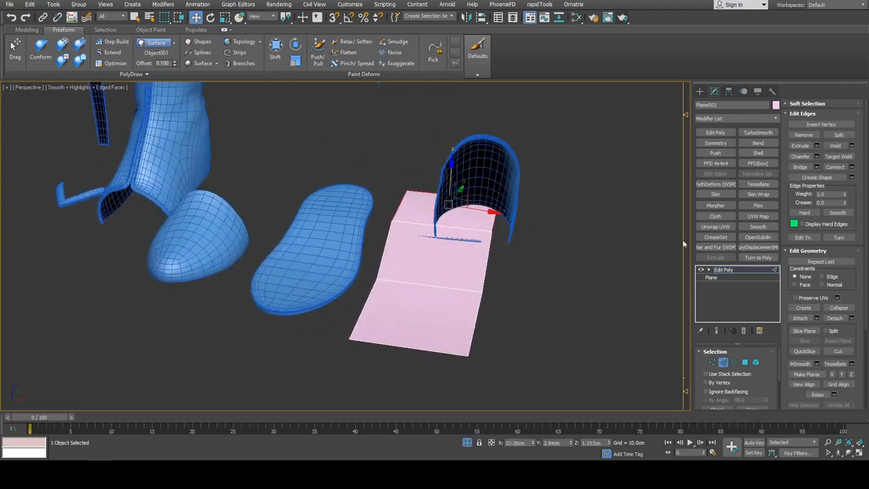
Apply OpenSubdiv to the plane with the vertex boundary set to Interp. Edges, and narrow the toe-end vertices.
{"action": "left_click", "coordinate": [757, 237]}
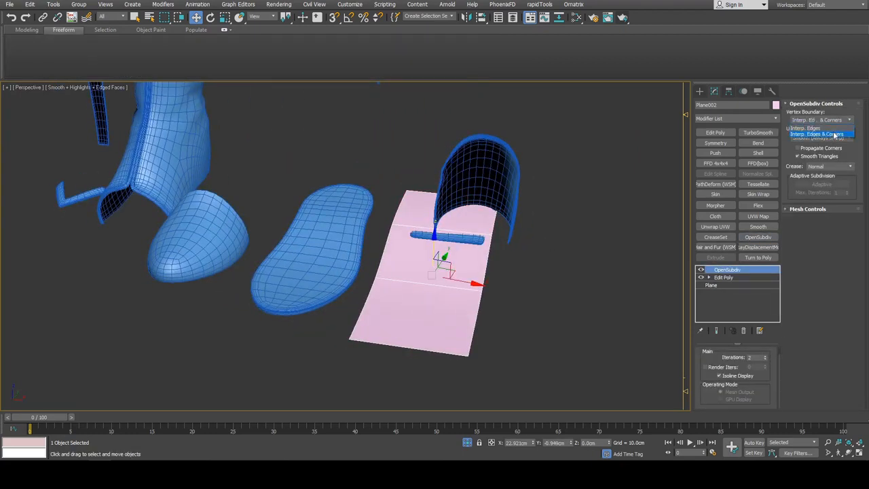
{"action": "left_click", "coordinate": [832, 129]}
{"action": "middle_click_drag", "start_coordinate": [543, 258], "coordinate": [626, 226], "text": "alt"}
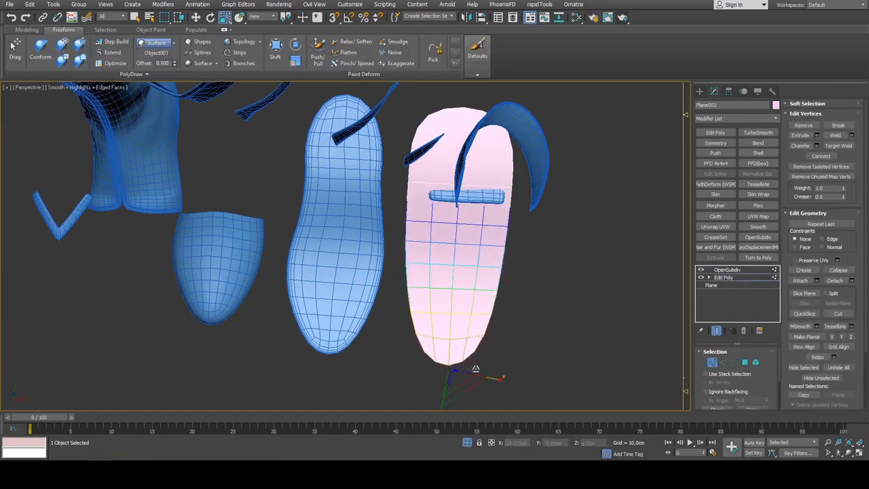
Insert an edge loop across the forefoot, scale it wider, and scale the crosswise edge at the arch.
{"action": "key", "text": "2"}
{"action": "key", "text": "w"}
{"action": "left_click", "coordinate": [473, 304]}
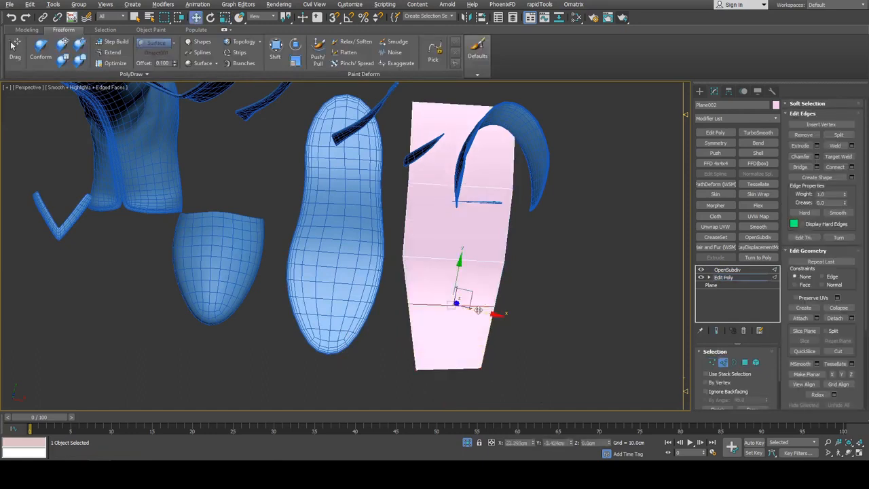
{"action": "key", "text": "ctrl+q"}
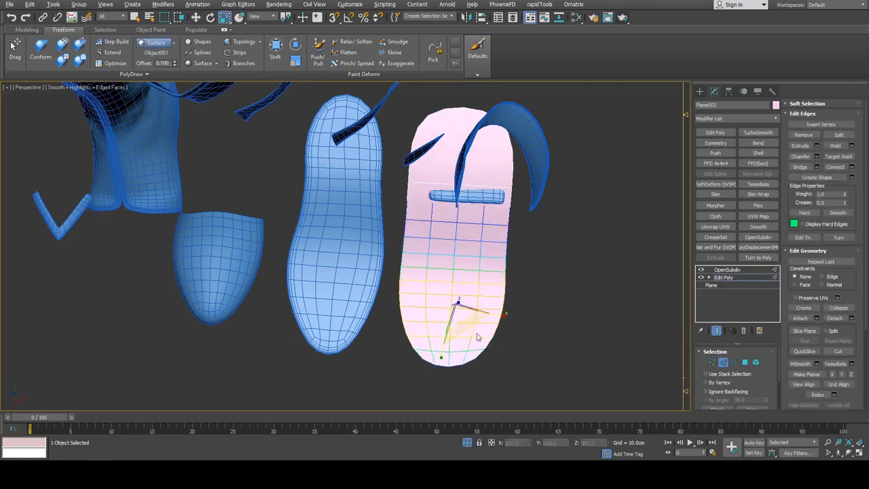
{"action": "left_click_drag", "start_coordinate": [477, 337], "coordinate": [468, 275]}
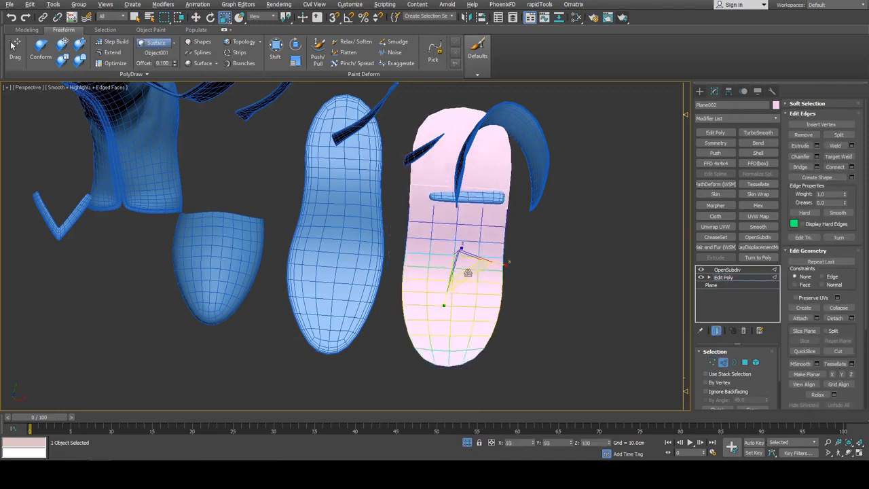
{"action": "key", "text": "ctrl+q"}
Scale the arch vertices inward for a narrower waist, and scale the heel-end vertices inward to round the heel.
{"action": "key", "text": "1"}
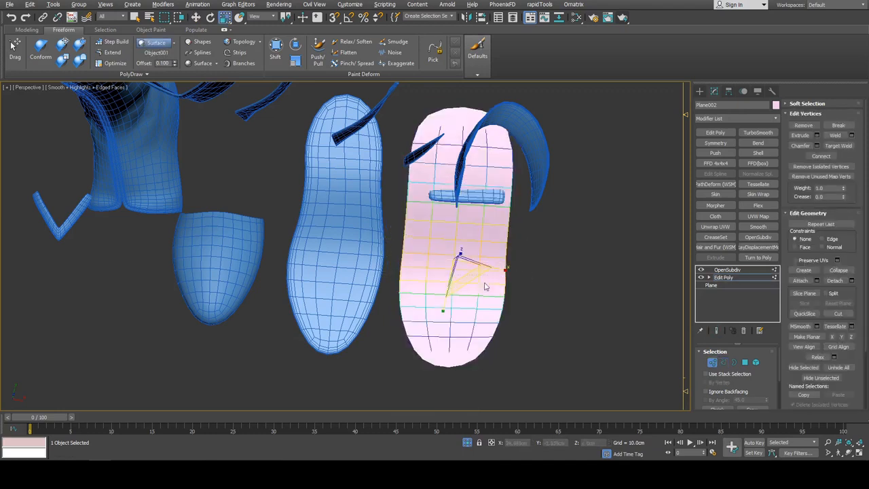
{"action": "middle_click_drag", "start_coordinate": [479, 226], "coordinate": [475, 254], "text": "alt"}
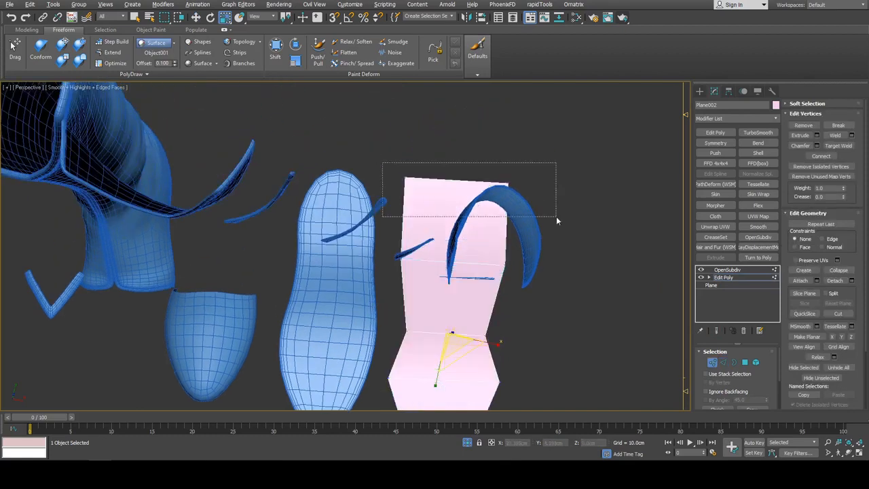
{"action": "key", "text": "ctrl+q"}
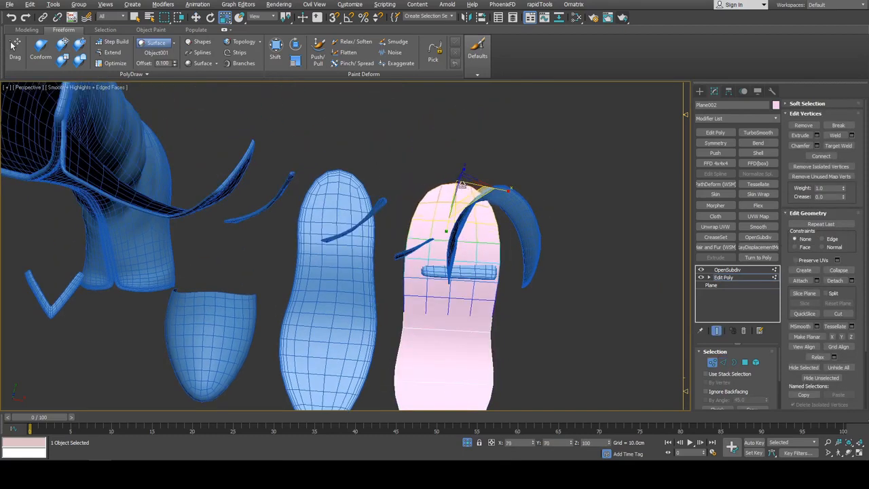
{"action": "middle_click_drag", "start_coordinate": [435, 172], "coordinate": [557, 237], "text": "alt"}
{"action": "key", "text": "ctrl+q"}
Insert another crosswise edge loop between the heel and arch and scale it narrower to refine the waist.
{"action": "key", "text": "2"}
{"action": "key", "text": "w"}
{"action": "left_click", "coordinate": [508, 246]}
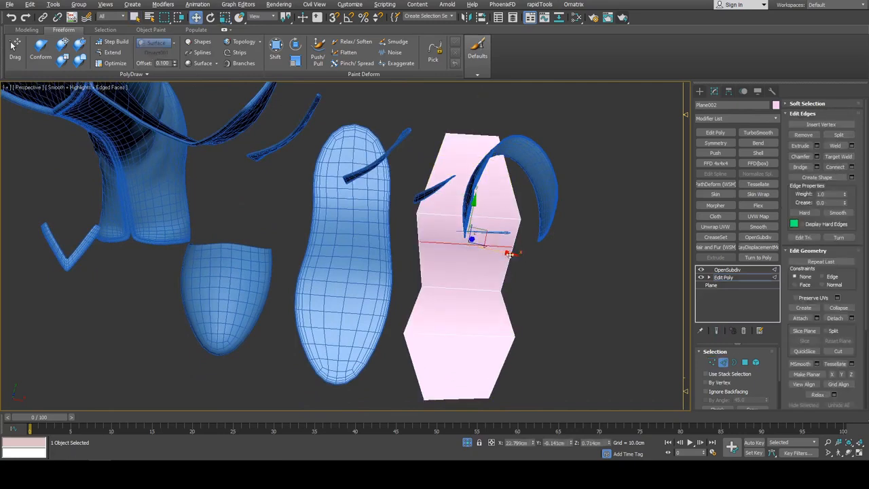
{"action": "key", "text": "ctrl+q"}
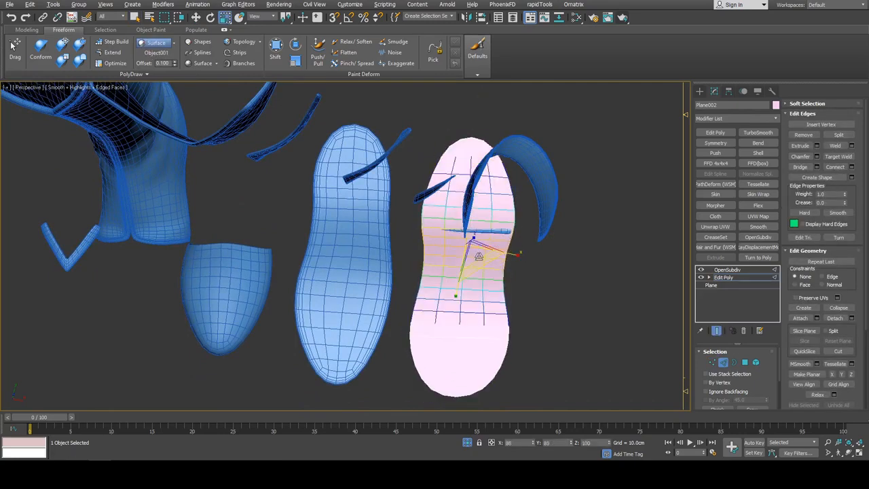
Rescale the toe-end edge of the new sole, checking the toe outline against the subdivided result.
{"action": "middle_click_drag", "start_coordinate": [533, 291], "coordinate": [533, 226]}
{"action": "key", "text": "ctrl+q"}
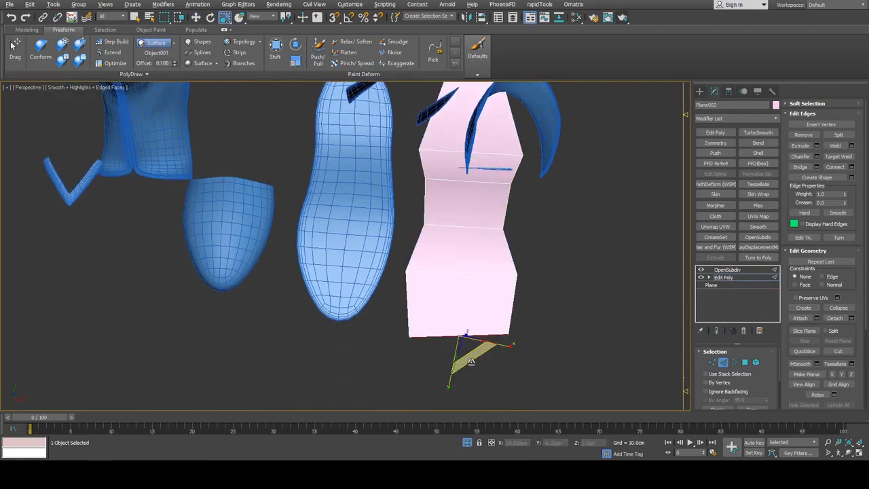
{"action": "key", "text": "ctrl+q"}
{"action": "key", "text": "ctrl+q"}
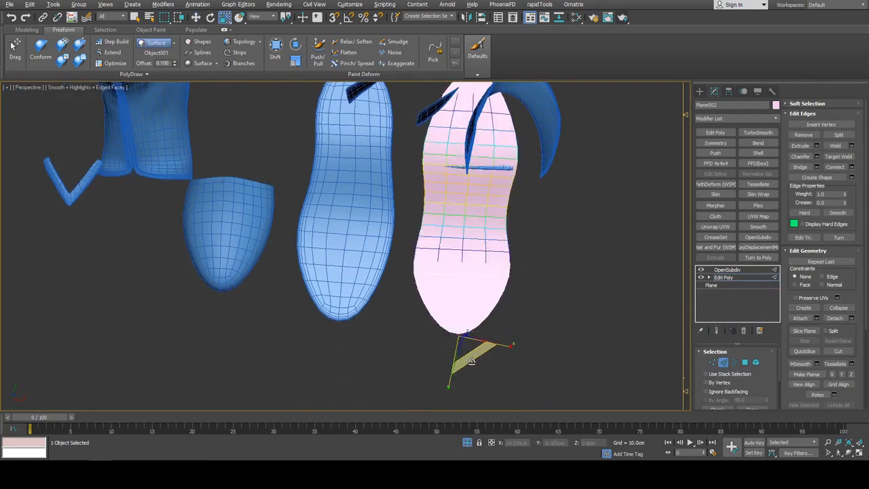
Apply a Shell modifier on top of the subdivided sole and raise its outer amount to thicken it.
{"action": "middle_click_drag", "start_coordinate": [503, 326], "coordinate": [464, 246], "text": "alt"}
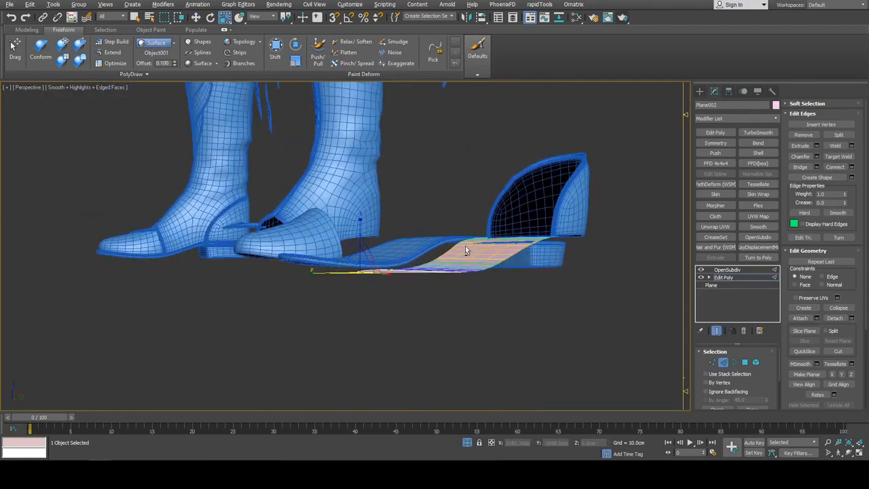
{"action": "scroll", "coordinate": [465, 245], "scroll_direction": "up", "scroll_amount": 3}
{"action": "key", "text": "2"}
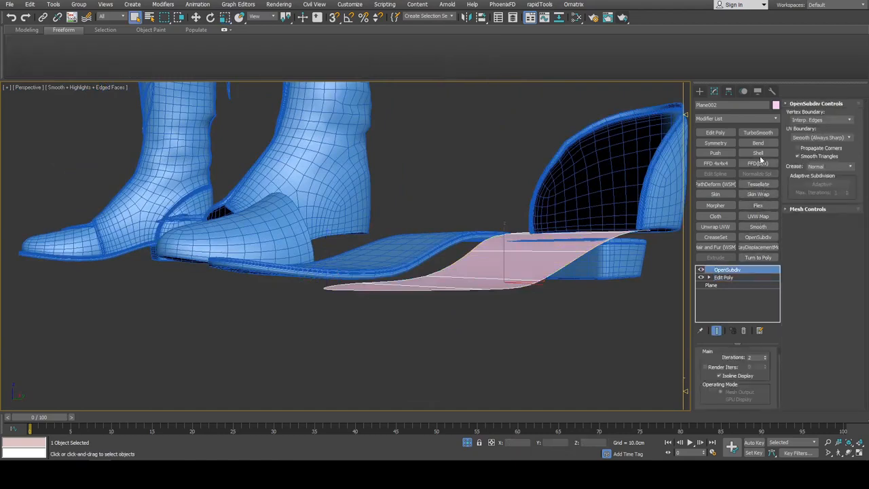
{"action": "left_click", "coordinate": [758, 153]}
{"action": "middle_click_drag", "start_coordinate": [567, 243], "coordinate": [581, 257], "text": "alt"}
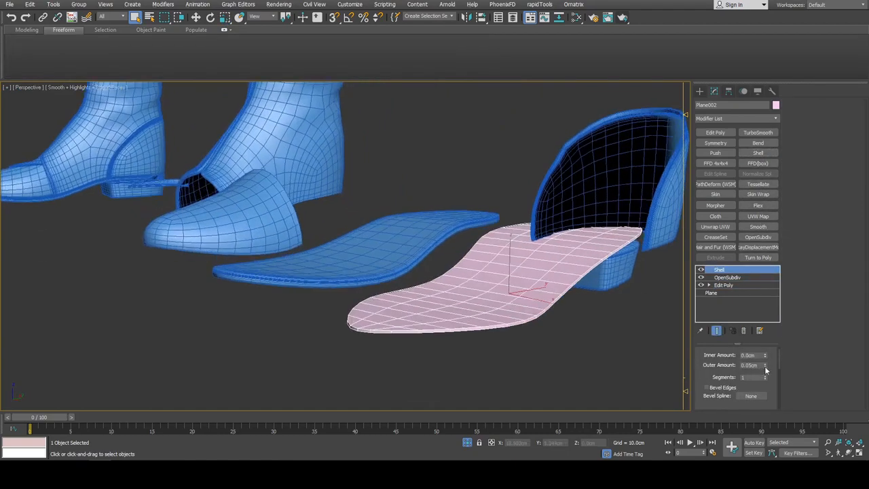
{"action": "left_click", "coordinate": [766, 364]}
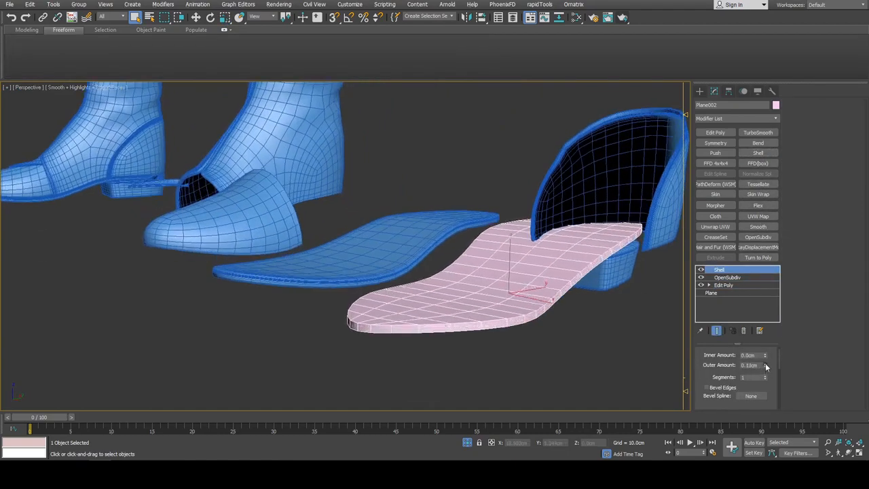
Examine the reference sole's grooved edge up close and set the new sole's Shell outer amount to about 0.17 cm.
{"action": "middle_click_drag", "start_coordinate": [611, 305], "coordinate": [610, 278], "text": "alt"}
{"action": "scroll", "coordinate": [337, 265], "scroll_direction": "up", "scroll_amount": 10}
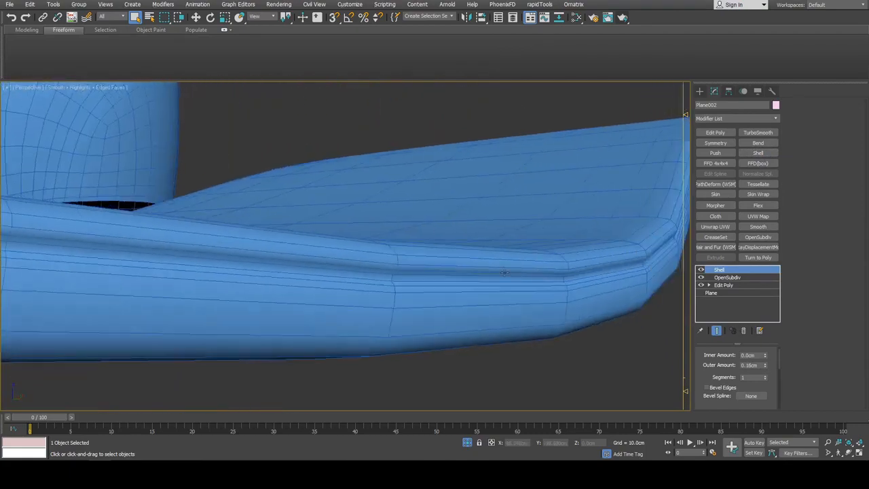
{"action": "middle_click_drag", "start_coordinate": [476, 262], "coordinate": [524, 252], "text": "alt"}
{"action": "scroll", "coordinate": [500, 251], "scroll_direction": "down", "scroll_amount": 6}
{"action": "scroll", "coordinate": [523, 252], "scroll_direction": "down", "scroll_amount": 4}
{"action": "middle_click_drag", "start_coordinate": [576, 223], "coordinate": [560, 238]}
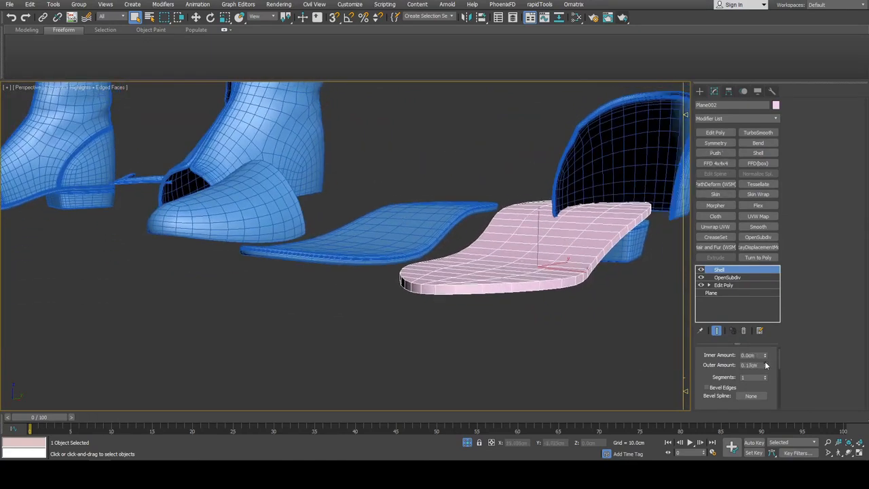
Add Edit Poly above the Shell, insert an edge loop around the sole's side and extrude it inward as a groove.
{"action": "scroll", "coordinate": [590, 229], "scroll_direction": "up", "scroll_amount": 4}
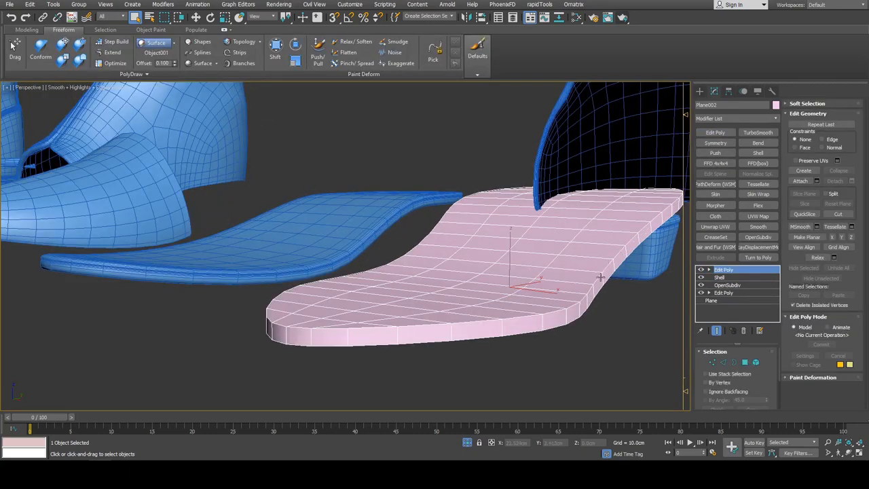
{"action": "key", "text": "2"}
{"action": "scroll", "coordinate": [598, 281], "scroll_direction": "up", "scroll_amount": 4}
{"action": "middle_click_drag", "start_coordinate": [596, 287], "coordinate": [565, 295], "text": "alt"}
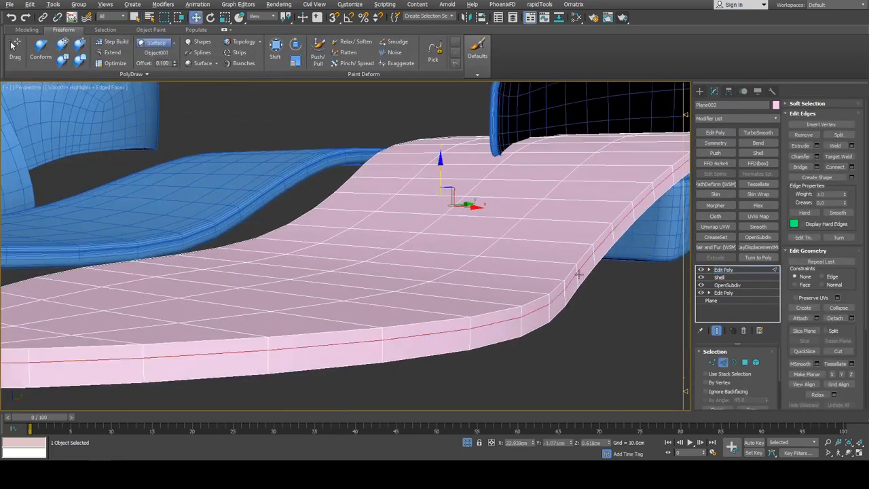
{"action": "left_click", "coordinate": [816, 146]}
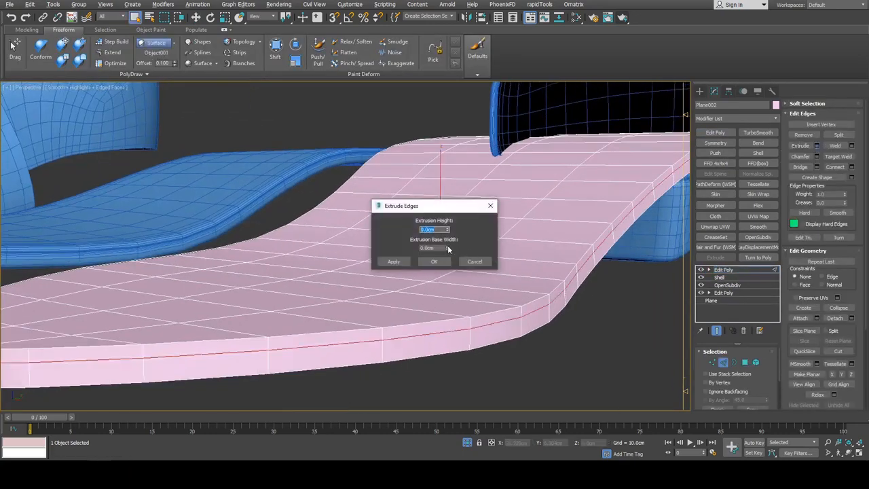
{"action": "left_click", "coordinate": [440, 261]}
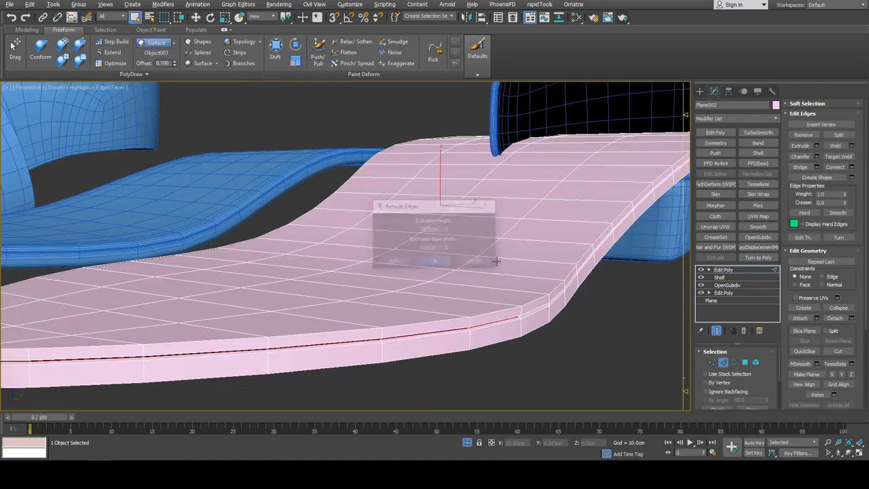
Apply TurboSmooth to the grooved sole and check the smoothed shading of its edge and underside.
{"action": "scroll", "coordinate": [545, 247], "scroll_direction": "down", "scroll_amount": 3}
{"action": "key", "text": "2"}
{"action": "left_click", "coordinate": [768, 135]}
{"action": "key", "text": "F4"}
{"action": "middle_click_drag", "start_coordinate": [607, 307], "coordinate": [565, 224], "text": "alt"}
{"action": "key", "text": "F4"}
In the upper Edit Poly, connect the side edges below the groove with 2 segments and add supporting loops above it.
{"action": "scroll", "coordinate": [566, 228], "scroll_direction": "up", "scroll_amount": 3}
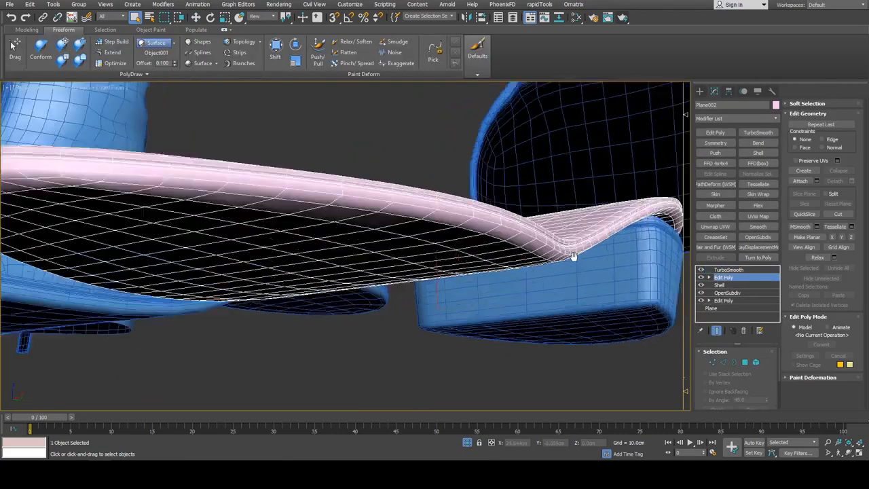
{"action": "key", "text": "2"}
{"action": "left_click", "coordinate": [569, 255]}
{"action": "key", "text": "alt+r"}
{"action": "key", "text": "ctrl+shift+e"}
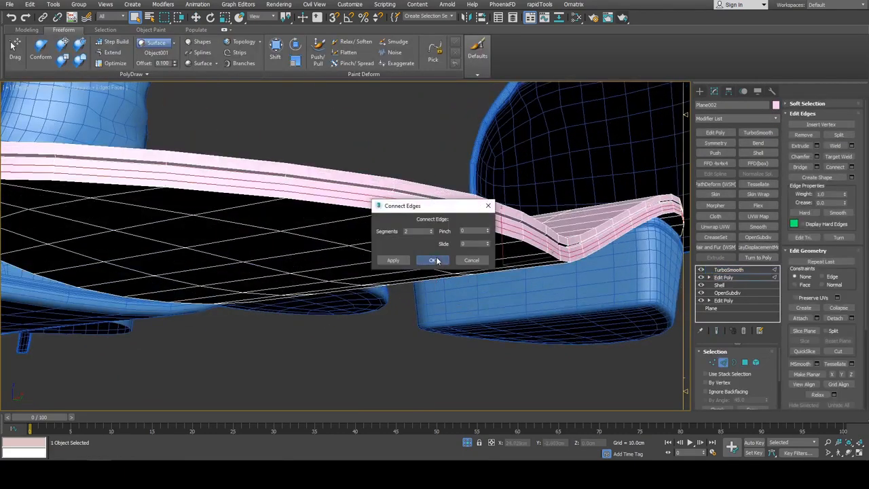
{"action": "left_click", "coordinate": [434, 260]}
{"action": "key", "text": "ctrl+shift+e"}
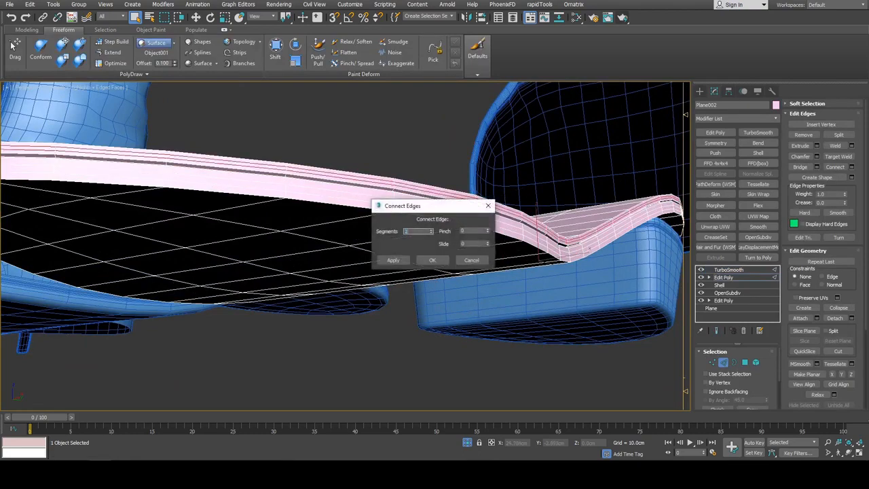
{"action": "key", "text": "Return"}
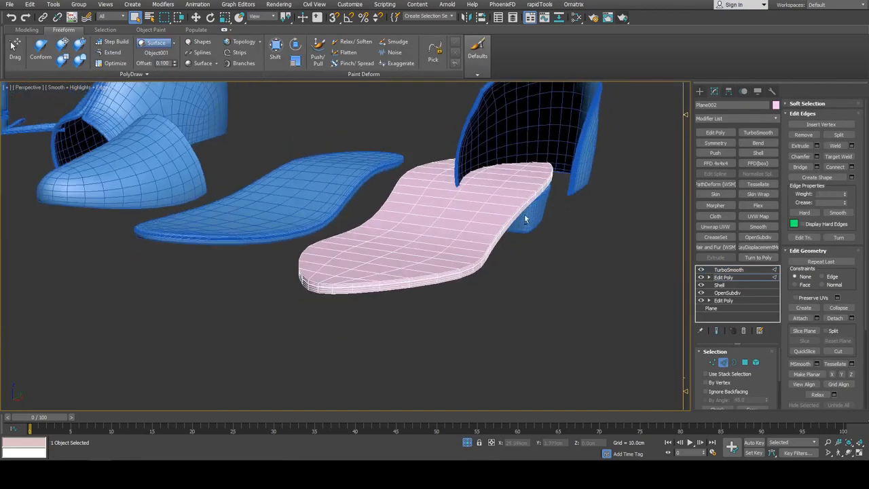
Return to the TurboSmooth level and compare the smoothed sole with the reference sole, with and without edged faces.
{"action": "scroll", "coordinate": [524, 214], "scroll_direction": "up", "scroll_amount": 10}
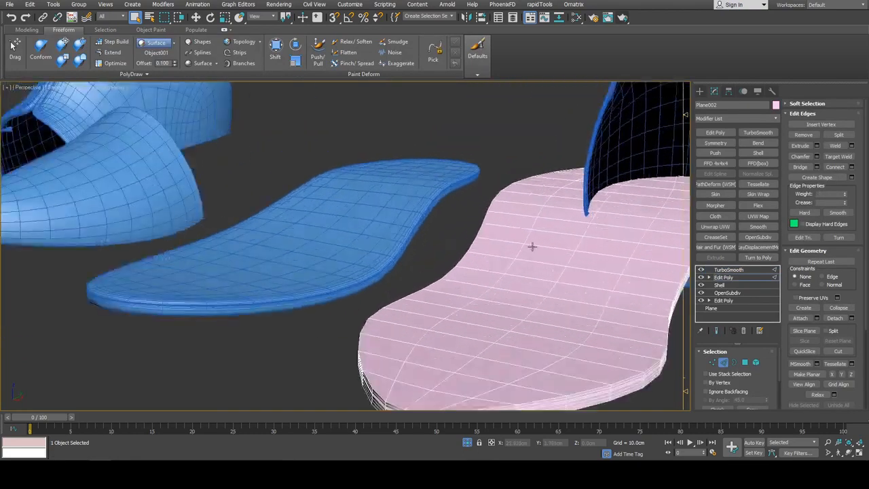
{"action": "key", "text": "2"}
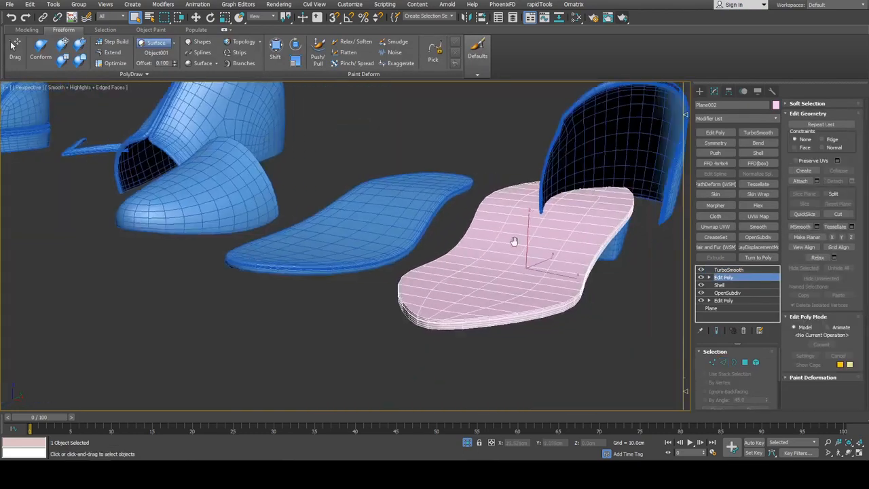
{"action": "middle_click_drag", "start_coordinate": [513, 241], "coordinate": [505, 242]}
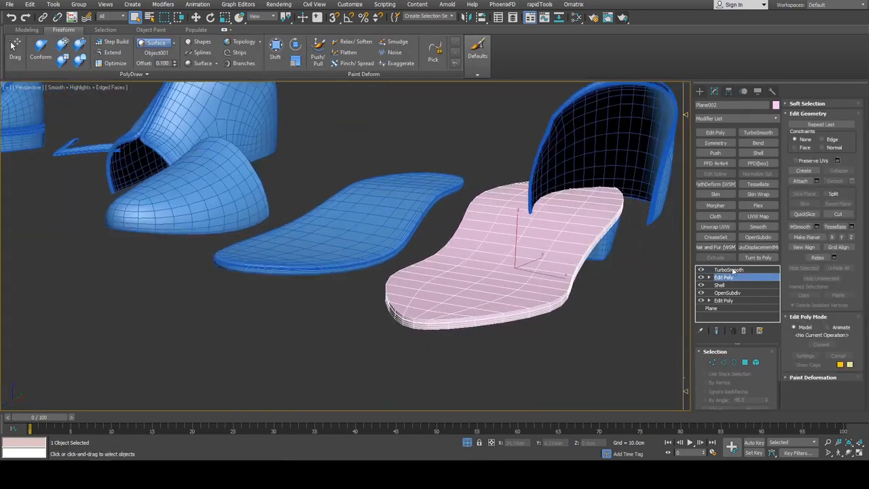
{"action": "left_click", "coordinate": [728, 269]}
{"action": "scroll", "coordinate": [556, 294], "scroll_direction": "up", "scroll_amount": 3}
{"action": "key", "text": "F4"}
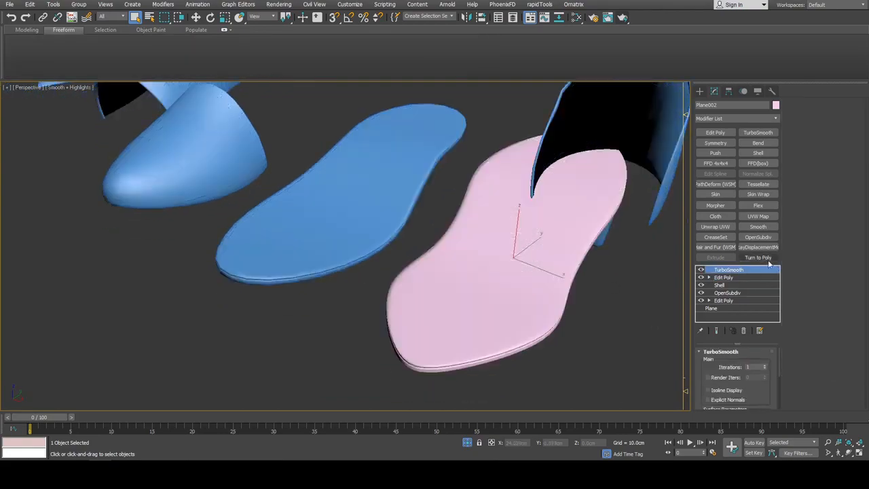
{"action": "middle_click_drag", "start_coordinate": [656, 274], "coordinate": [606, 296]}
{"action": "key", "text": "F4"}
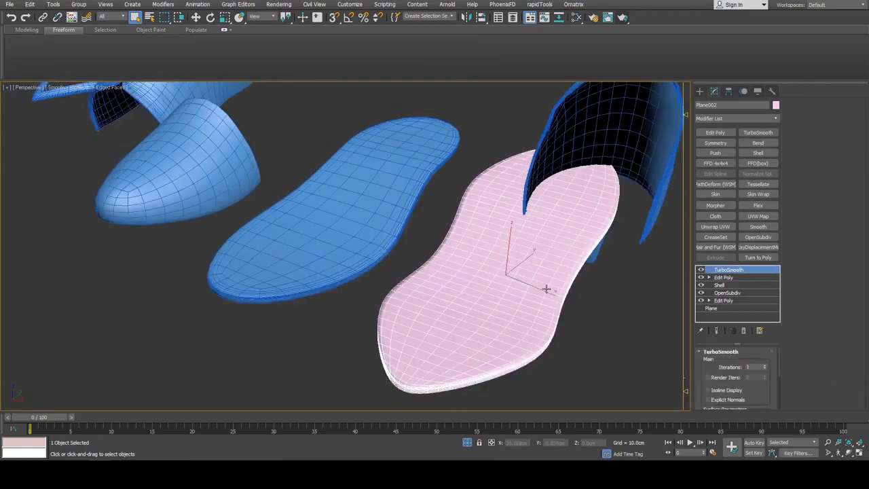
Delete the pink sole modelled beside the reference sole.
{"action": "middle_click_drag", "start_coordinate": [546, 289], "coordinate": [534, 256], "text": "alt"}
{"action": "scroll", "coordinate": [564, 289], "scroll_direction": "down", "scroll_amount": 4}
{"action": "key", "text": "Delete"}
{"action": "scroll", "coordinate": [560, 286], "scroll_direction": "down", "scroll_amount": 3}
{"action": "scroll", "coordinate": [510, 274], "scroll_direction": "up", "scroll_amount": 3}
{"action": "middle_click_drag", "start_coordinate": [465, 223], "coordinate": [543, 326]}
{"action": "middle_click_drag", "start_coordinate": [543, 326], "coordinate": [469, 297]}
{"action": "scroll", "coordinate": [444, 282], "scroll_direction": "down", "scroll_amount": 3}
Select the separated boot shaft and delete the Edit Poly modifier from its stack.
{"action": "left_click", "coordinate": [456, 254]}
{"action": "scroll", "coordinate": [456, 255], "scroll_direction": "up", "scroll_amount": 5}
{"action": "scroll", "coordinate": [448, 284], "scroll_direction": "up", "scroll_amount": 2}
{"action": "middle_click_drag", "start_coordinate": [457, 231], "coordinate": [436, 283]}
{"action": "key", "text": "F4"}
{"action": "key", "text": "F4"}
{"action": "key", "text": "F4"}
{"action": "scroll", "coordinate": [427, 295], "scroll_direction": "down", "scroll_amount": 4}
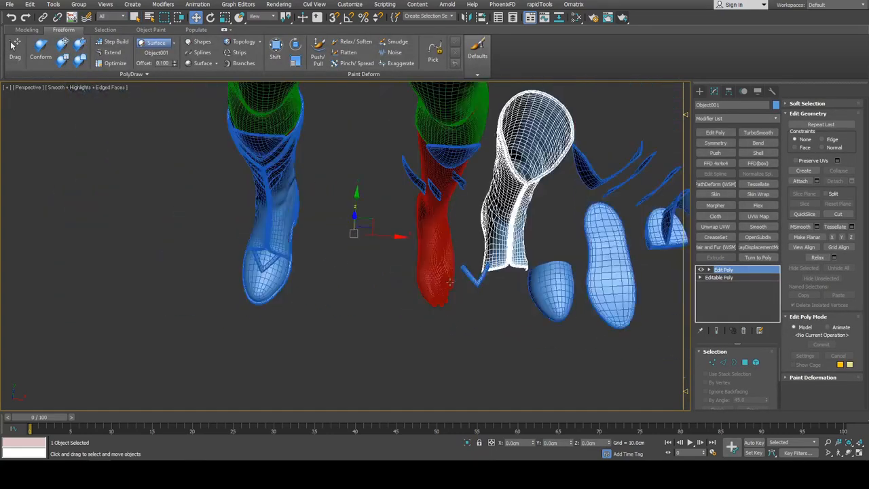
{"action": "middle_click_drag", "start_coordinate": [618, 268], "coordinate": [619, 277]}
{"action": "right_click", "coordinate": [721, 272]}
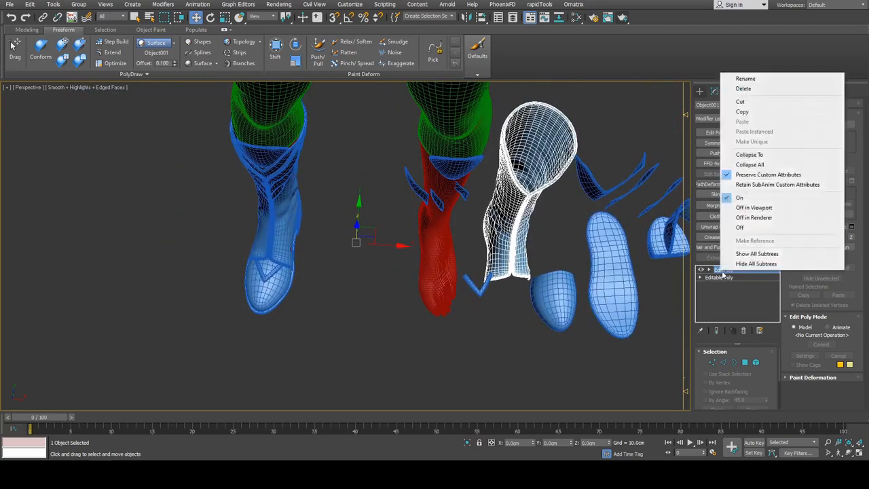
{"action": "left_click", "coordinate": [752, 91]}
Select the assembled boots mesh and turn off its see-through display.
{"action": "middle_click_drag", "start_coordinate": [514, 226], "coordinate": [464, 238]}
{"action": "middle_click_drag", "start_coordinate": [379, 251], "coordinate": [439, 230]}
{"action": "scroll", "coordinate": [440, 230], "scroll_direction": "up", "scroll_amount": 3}
{"action": "key", "text": "q"}
{"action": "left_click", "coordinate": [432, 231]}
{"action": "left_click", "coordinate": [298, 256]}
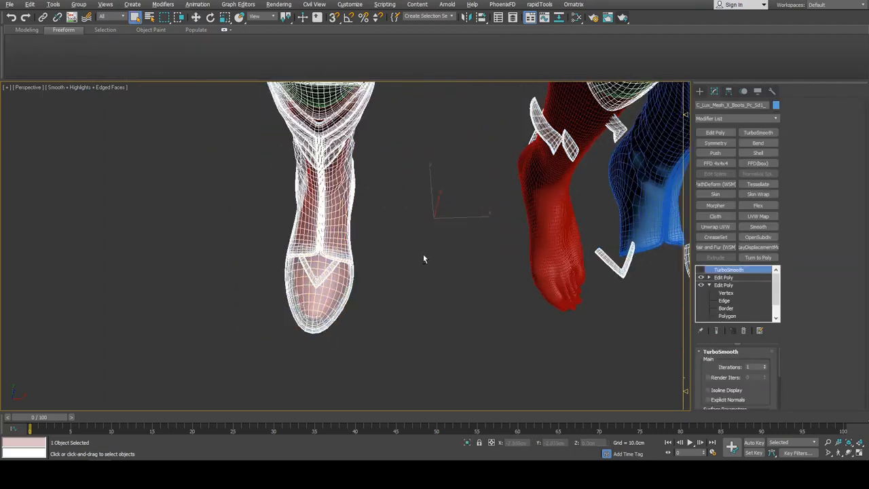
{"action": "key", "text": "z"}
{"action": "scroll", "coordinate": [396, 264], "scroll_direction": "down", "scroll_amount": 4}
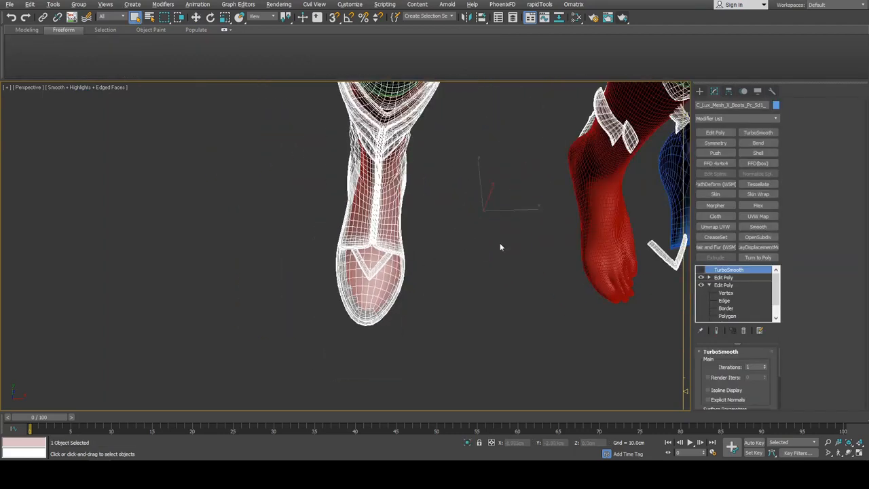
{"action": "key", "text": "alt+x"}
{"action": "scroll", "coordinate": [414, 258], "scroll_direction": "up", "scroll_amount": 3}
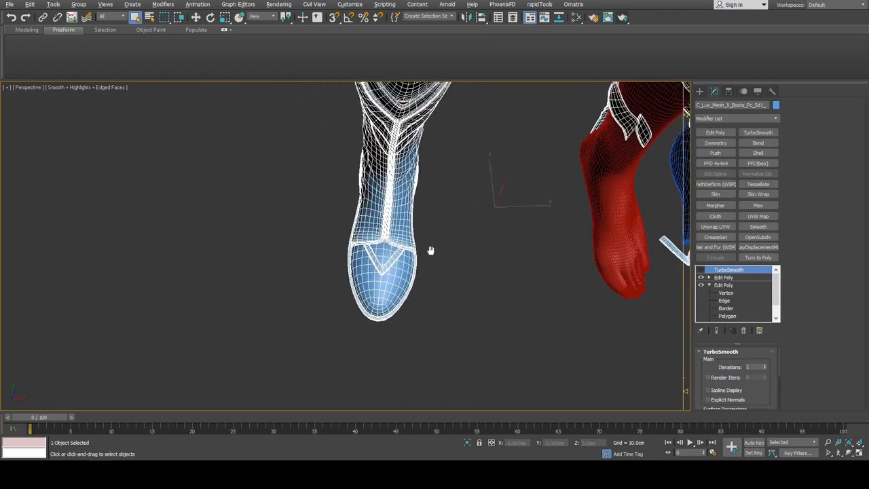
{"action": "scroll", "coordinate": [376, 252], "scroll_direction": "down", "scroll_amount": 3}
{"action": "middle_click_drag", "start_coordinate": [524, 238], "coordinate": [454, 260]}
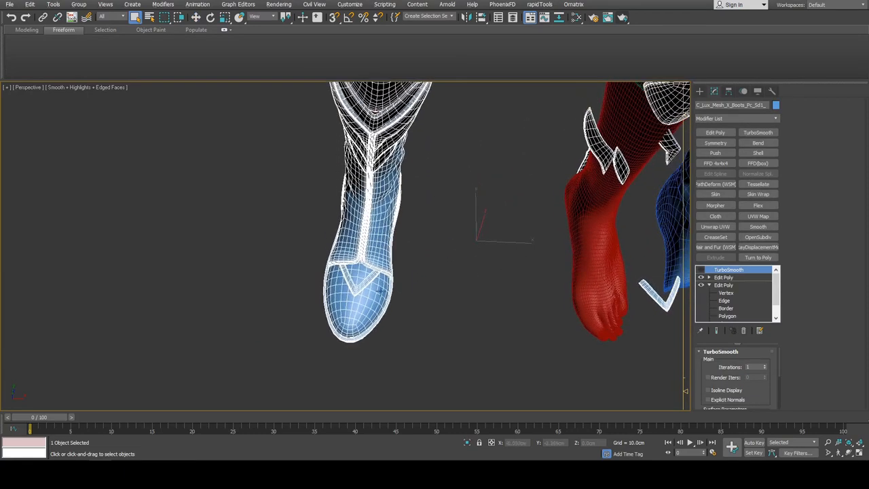
Examine the boot's toe and front, toggling edged faces and see-through display.
{"action": "scroll", "coordinate": [411, 264], "scroll_direction": "up", "scroll_amount": 3}
{"action": "middle_click_drag", "start_coordinate": [401, 278], "coordinate": [455, 263]}
{"action": "key", "text": "F4"}
{"action": "key", "text": "F4"}
{"action": "key", "text": "alt+x"}
{"action": "scroll", "coordinate": [449, 260], "scroll_direction": "up", "scroll_amount": 3}
{"action": "middle_click_drag", "start_coordinate": [448, 203], "coordinate": [458, 277]}
{"action": "scroll", "coordinate": [453, 274], "scroll_direction": "down", "scroll_amount": 3}
{"action": "key", "text": "alt+x"}
{"action": "scroll", "coordinate": [453, 275], "scroll_direction": "down", "scroll_amount": 3}
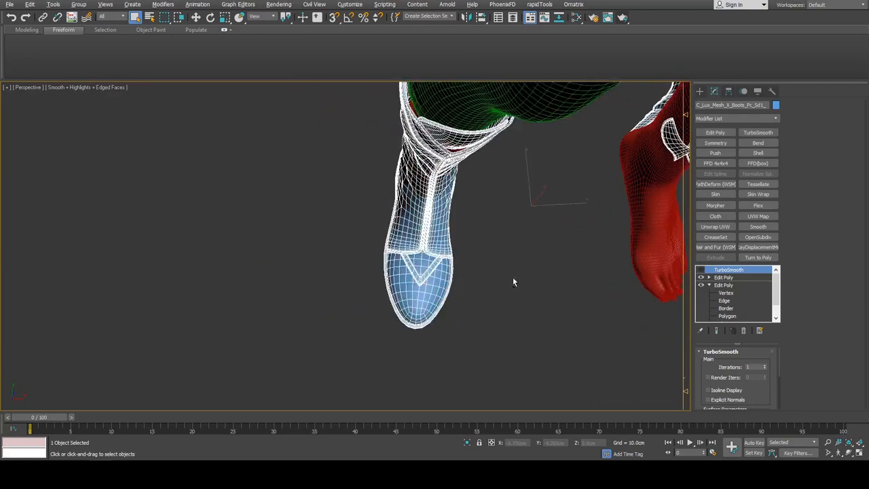
{"action": "middle_click_drag", "start_coordinate": [512, 277], "coordinate": [420, 287], "text": "alt"}
{"action": "scroll", "coordinate": [420, 292], "scroll_direction": "up", "scroll_amount": 3}
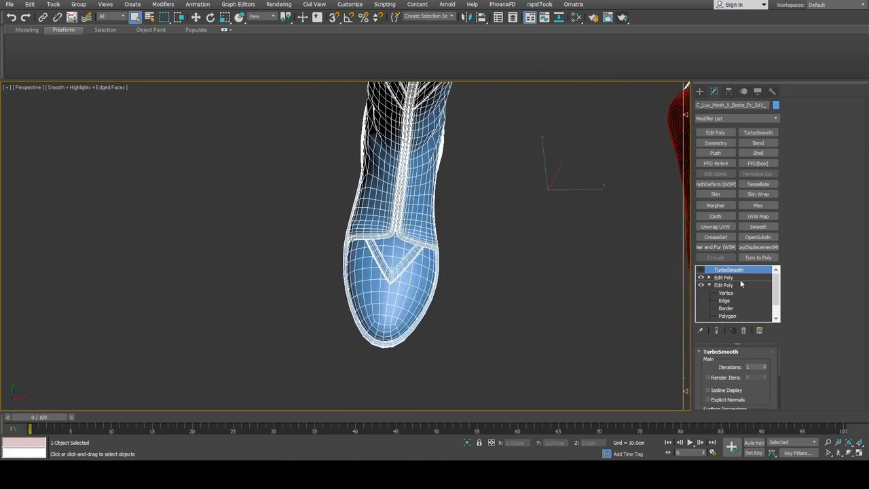
Add an Edit Poly modifier beneath TurboSmooth on the boots mesh and start the Shift brush at vertex level.
{"action": "left_click", "coordinate": [722, 133]}
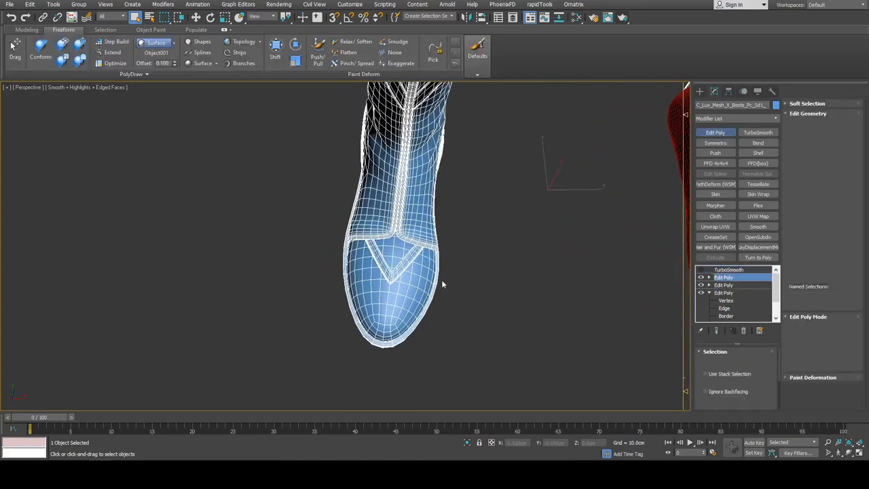
{"action": "key", "text": "1"}
{"action": "key", "text": "shift+s"}
{"action": "scroll", "coordinate": [436, 285], "scroll_direction": "down", "scroll_amount": 4}
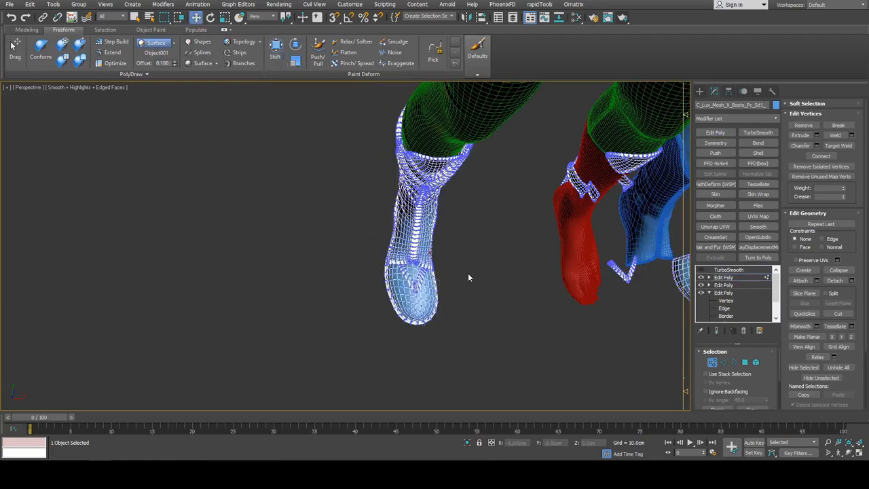
{"action": "key", "text": "1"}
{"action": "middle_click_drag", "start_coordinate": [525, 264], "coordinate": [482, 271]}
Add an Edit Poly modifier to the body mesh and shift the front of the bare foot sideways with the Shift brush.
{"action": "key", "text": "q"}
{"action": "left_click", "coordinate": [481, 286]}
{"action": "left_click", "coordinate": [527, 290]}
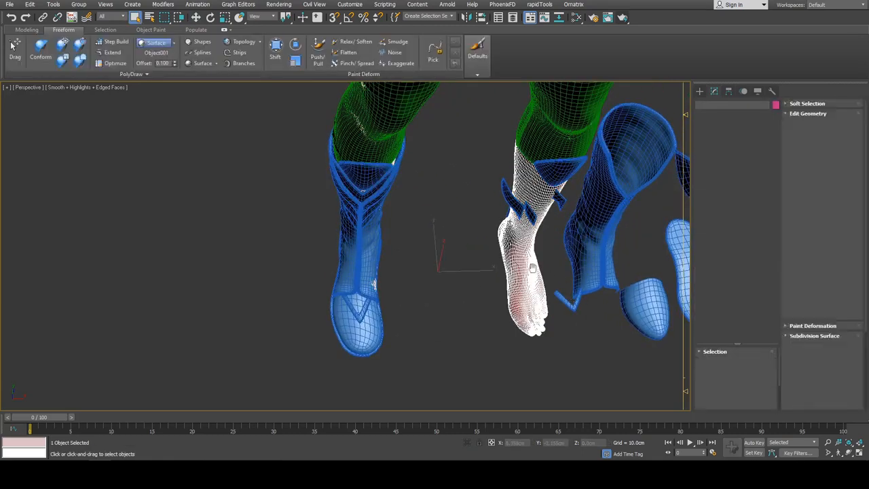
{"action": "scroll", "coordinate": [532, 268], "scroll_direction": "up", "scroll_amount": 3}
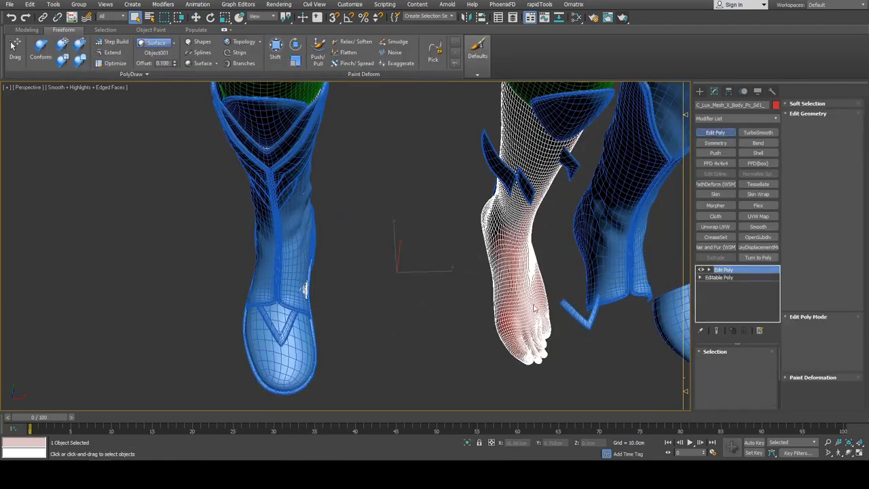
{"action": "key", "text": "1"}
{"action": "key", "text": "F4"}
{"action": "scroll", "coordinate": [490, 311], "scroll_direction": "down", "scroll_amount": 3}
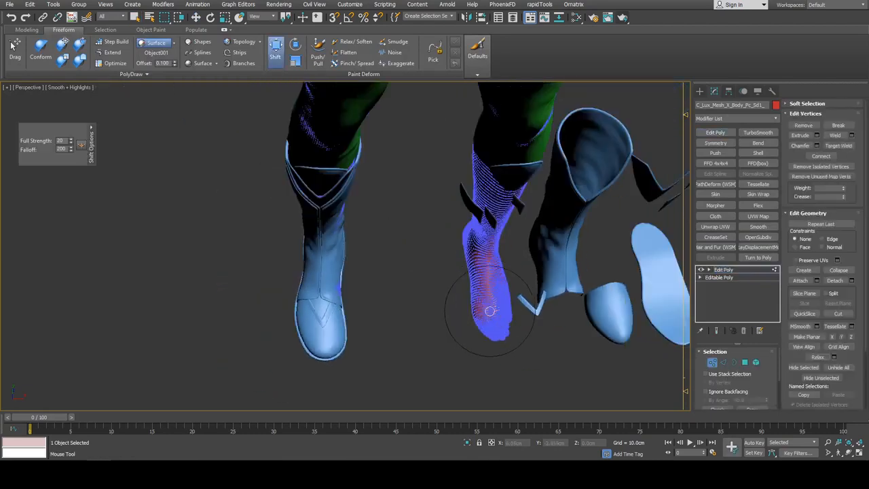
{"action": "left_click_drag", "start_coordinate": [501, 319], "coordinate": [486, 319]}
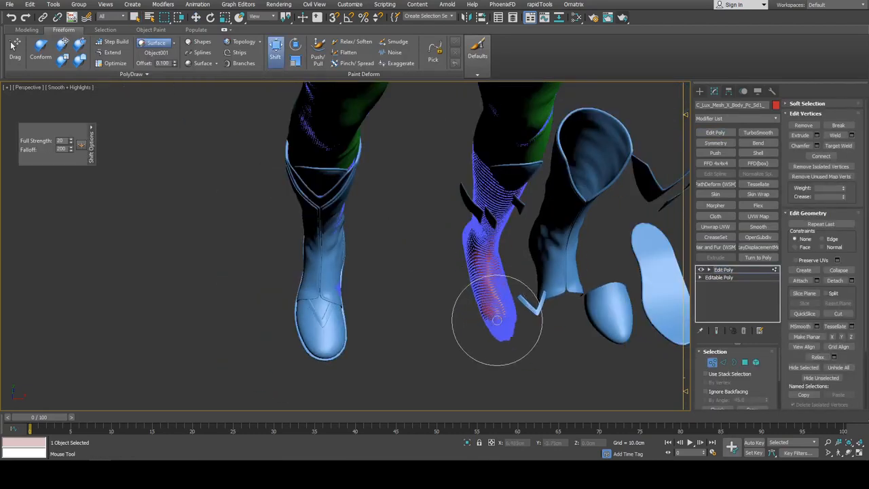
{"action": "key", "text": "w"}
{"action": "key", "text": "1"}
Select the boots mesh and switch off the Edit Poly modifier directly beneath TurboSmooth.
{"action": "key", "text": "q"}
{"action": "left_click", "coordinate": [543, 331]}
{"action": "mouse_move", "coordinate": [543, 332]}
{"action": "middle_mouse_down", "text": "alt"}
{"action": "mouse_move", "coordinate": [535, 291]}
{"action": "mouse_move", "coordinate": [486, 261]}
{"action": "middle_mouse_up", "text": "alt"}
{"action": "middle_click_drag", "start_coordinate": [487, 260], "coordinate": [576, 303], "text": "alt"}
{"action": "scroll", "coordinate": [453, 288], "scroll_direction": "up", "scroll_amount": 3}
{"action": "key", "text": "F4"}
{"action": "key", "text": "F4"}
{"action": "key", "text": "F4"}
{"action": "left_click", "coordinate": [360, 272]}
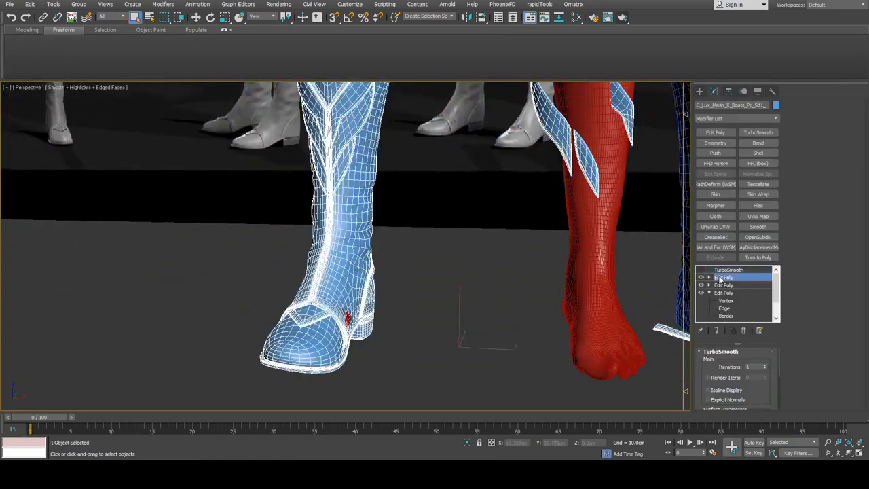
{"action": "left_click", "coordinate": [702, 278]}
Check how the boot covers the foot, with and without edged faces.
{"action": "middle_click_drag", "start_coordinate": [668, 306], "coordinate": [584, 268]}
{"action": "middle_click_drag", "start_coordinate": [584, 268], "coordinate": [528, 324], "text": "alt"}
{"action": "key", "text": "F4"}
{"action": "key", "text": "F4"}
{"action": "key", "text": "F4"}
{"action": "scroll", "coordinate": [515, 203], "scroll_direction": "down", "scroll_amount": 5}
{"action": "key", "text": "F4"}
Isolate the body mesh and examine its surface, with and without edged faces.
{"action": "middle_click_drag", "start_coordinate": [514, 203], "coordinate": [458, 286]}
{"action": "left_click", "coordinate": [463, 282]}
{"action": "key", "text": "alt+q"}
{"action": "middle_click_drag", "start_coordinate": [477, 188], "coordinate": [547, 279]}
{"action": "key", "text": "F4"}
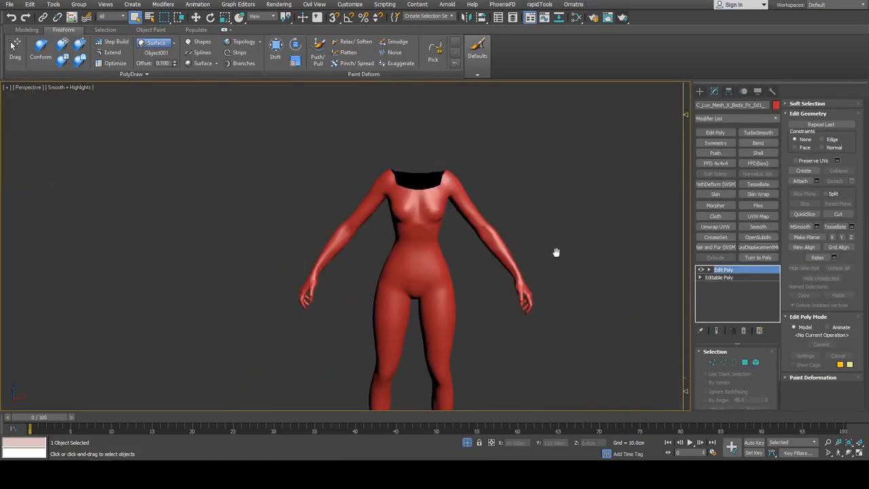
{"action": "scroll", "coordinate": [473, 284], "scroll_direction": "up", "scroll_amount": 5}
{"action": "middle_click_drag", "start_coordinate": [473, 283], "coordinate": [541, 226]}
{"action": "key", "text": "F4"}
{"action": "scroll", "coordinate": [536, 233], "scroll_direction": "down", "scroll_amount": 5}
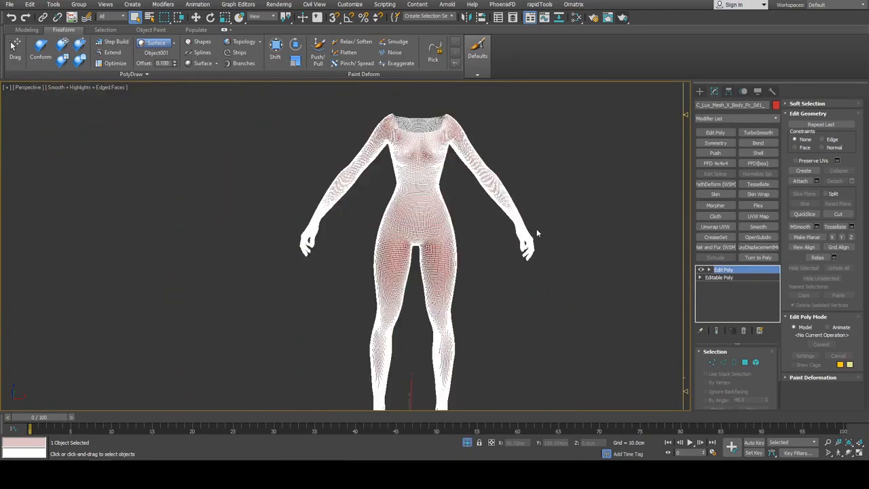
Leave isolation and examine the clothing and exposed hands on the dressed character.
{"action": "key", "text": "alt+q"}
{"action": "scroll", "coordinate": [523, 233], "scroll_direction": "down", "scroll_amount": 4}
{"action": "middle_click_drag", "start_coordinate": [461, 217], "coordinate": [477, 236]}
{"action": "scroll", "coordinate": [488, 222], "scroll_direction": "up", "scroll_amount": 4}
{"action": "scroll", "coordinate": [541, 256], "scroll_direction": "down", "scroll_amount": 3}
{"action": "scroll", "coordinate": [473, 238], "scroll_direction": "up", "scroll_amount": 4}
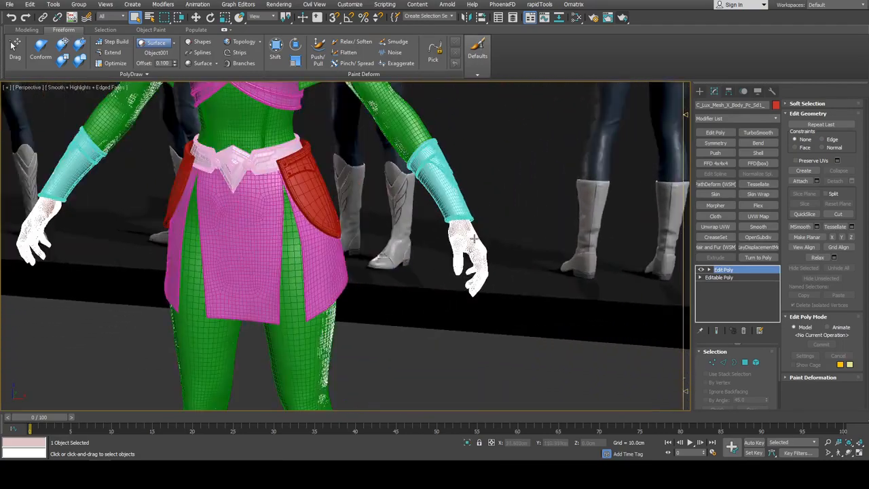
Isolate the body mesh again and check its vertex and face counts in Object Properties.
{"action": "key", "text": "alt+q"}
{"action": "scroll", "coordinate": [512, 227], "scroll_direction": "up", "scroll_amount": 3}
{"action": "right_click", "coordinate": [500, 216]}
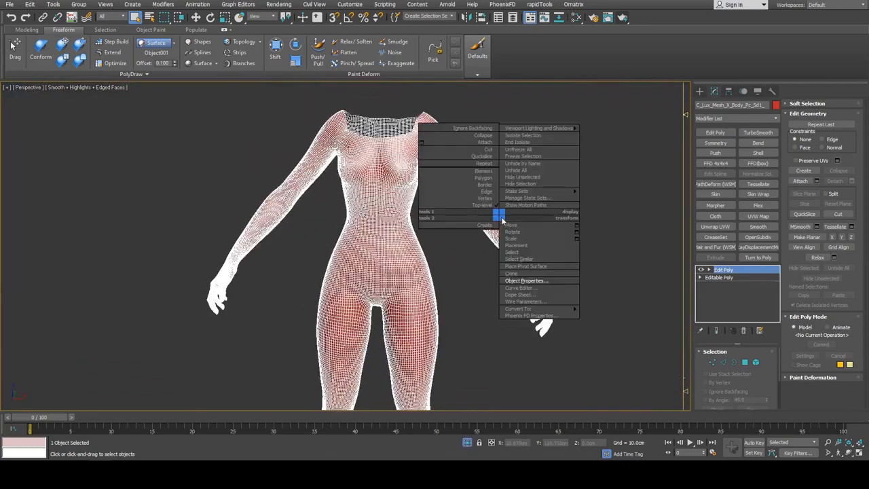
{"action": "left_click", "coordinate": [556, 280]}
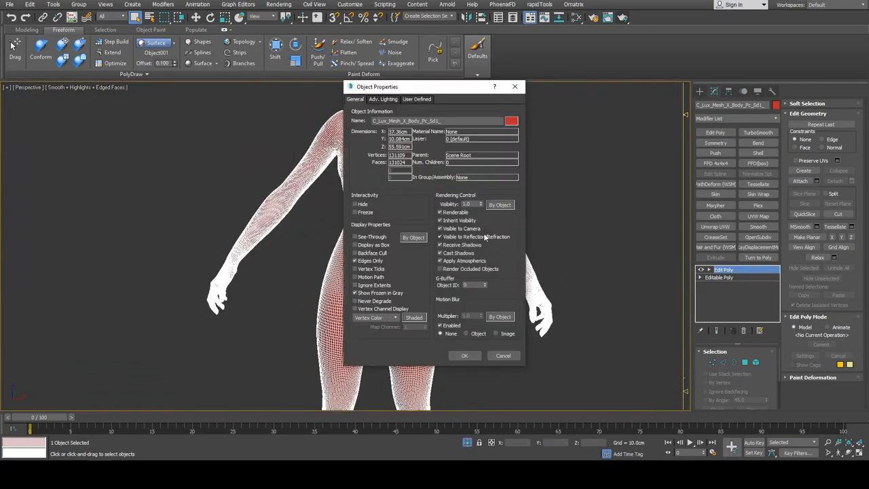
{"action": "left_click", "coordinate": [479, 355]}
Compare the body mesh inside the full outfit with its isolated view, focusing on torso and hands.
{"action": "scroll", "coordinate": [489, 315], "scroll_direction": "down", "scroll_amount": 4}
{"action": "key", "text": "F4"}
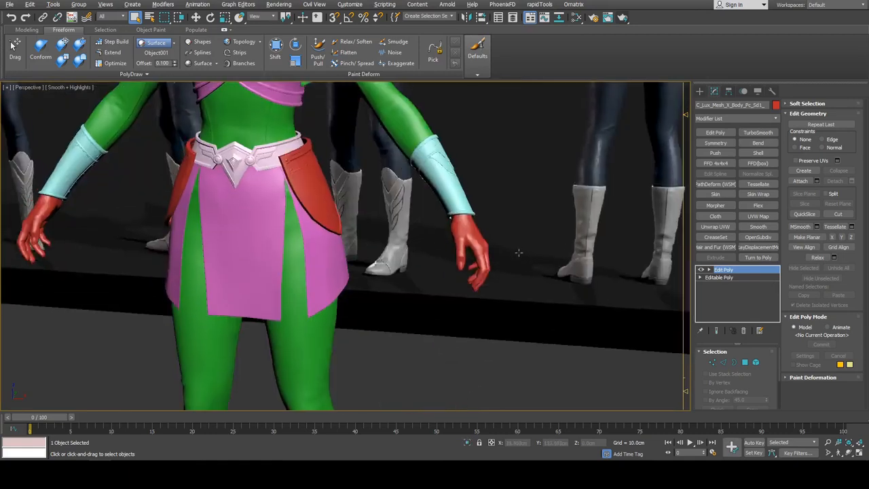
{"action": "scroll", "coordinate": [342, 244], "scroll_direction": "down", "scroll_amount": 5}
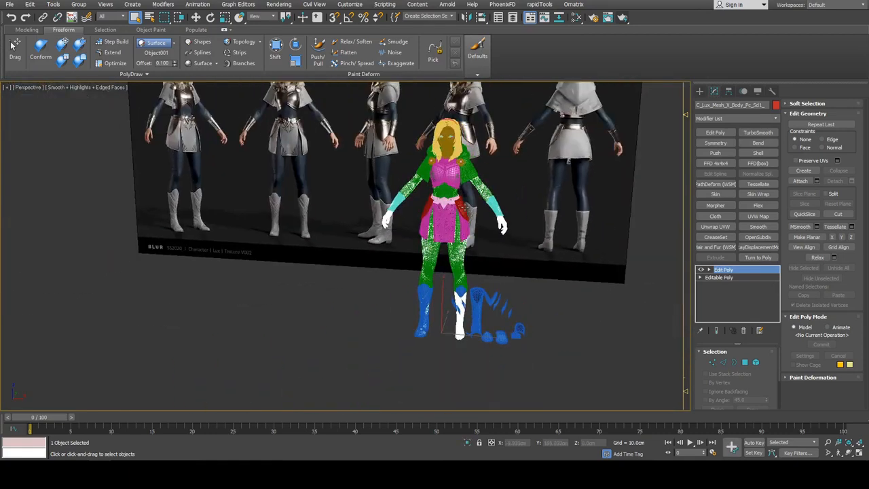
{"action": "scroll", "coordinate": [441, 245], "scroll_direction": "up", "scroll_amount": 3}
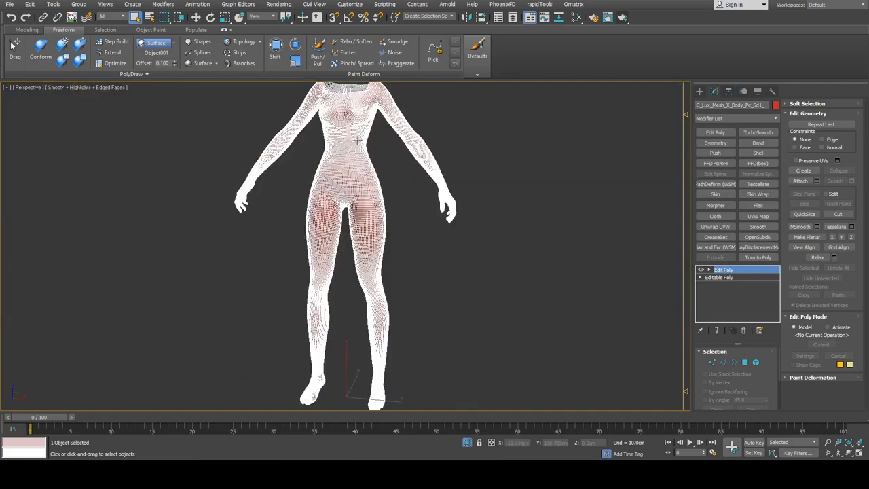
{"action": "middle_click_drag", "start_coordinate": [391, 150], "coordinate": [435, 183]}
{"action": "scroll", "coordinate": [499, 237], "scroll_direction": "up", "scroll_amount": 4}
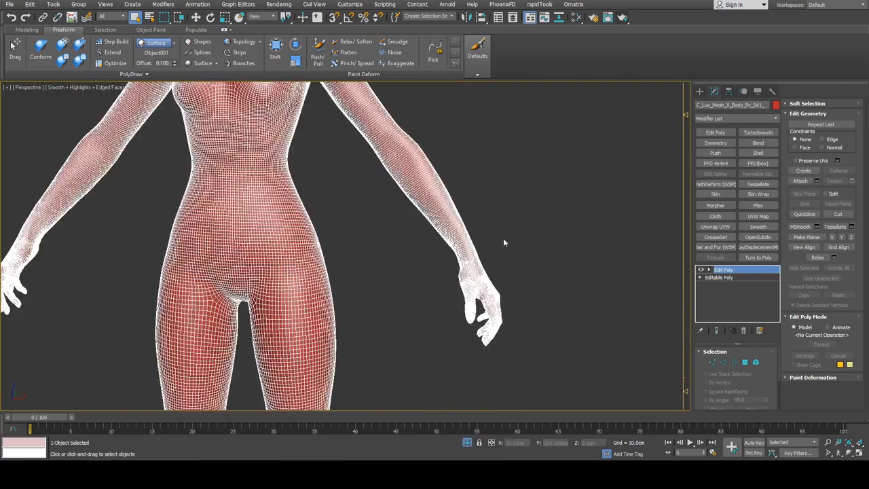
{"action": "scroll", "coordinate": [496, 271], "scroll_direction": "up", "scroll_amount": 2}
Return to the full scene and review how much of the body the outfit covers.
{"action": "scroll", "coordinate": [461, 248], "scroll_direction": "down", "scroll_amount": 4}
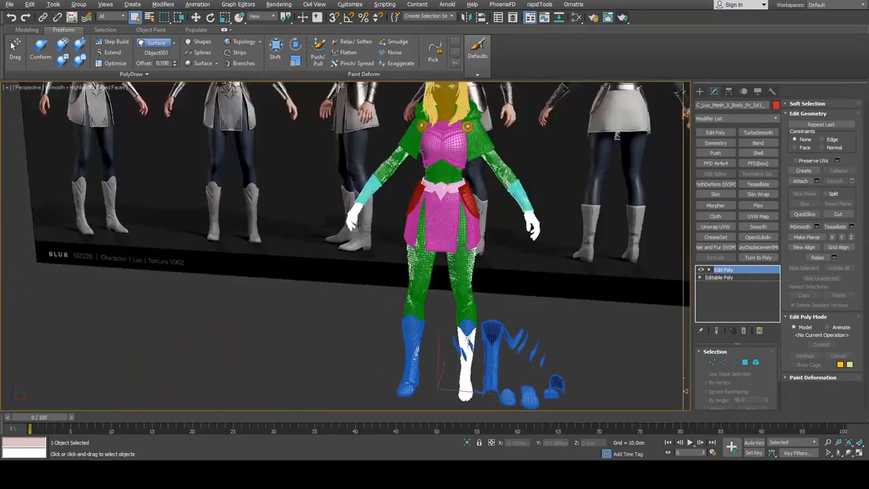
{"action": "scroll", "coordinate": [488, 248], "scroll_direction": "down", "scroll_amount": 2}
{"action": "scroll", "coordinate": [488, 248], "scroll_direction": "up", "scroll_amount": 2}
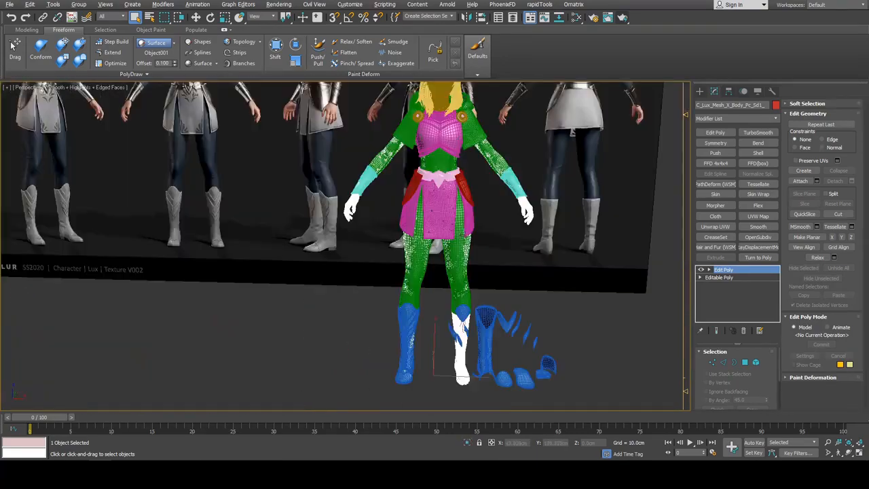
{"action": "scroll", "coordinate": [485, 250], "scroll_direction": "up", "scroll_amount": 1}
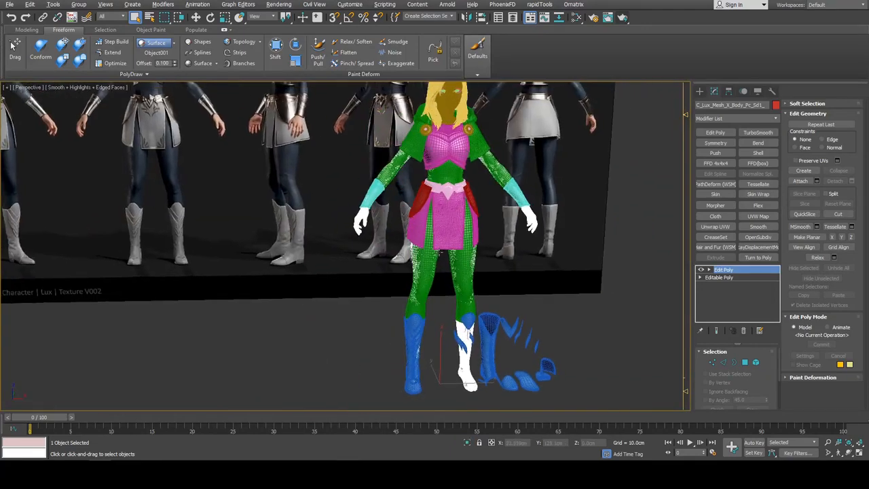
{"action": "scroll", "coordinate": [425, 247], "scroll_direction": "up", "scroll_amount": 5}
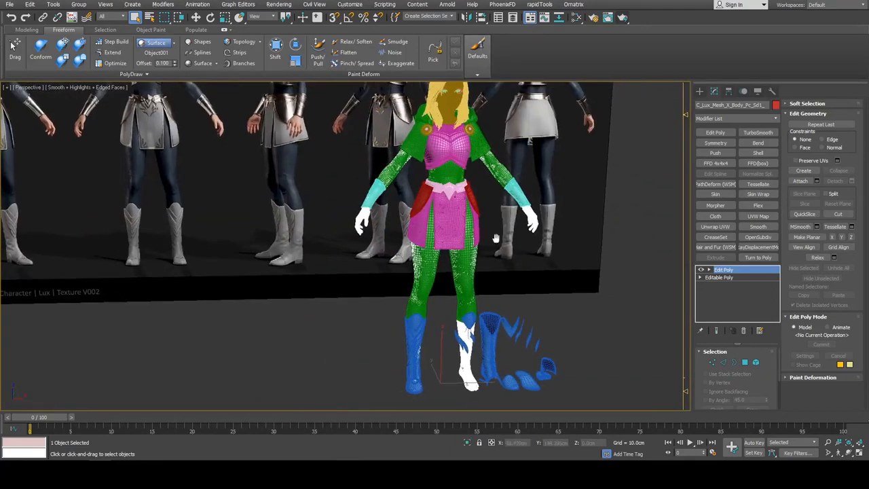
{"action": "middle_click_drag", "start_coordinate": [507, 202], "coordinate": [448, 239], "text": "alt"}
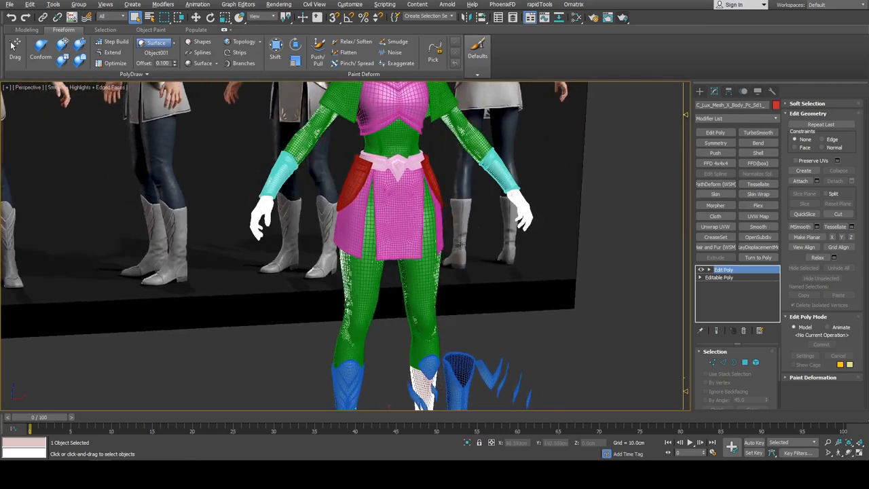
{"action": "scroll", "coordinate": [438, 234], "scroll_direction": "down", "scroll_amount": 4}
Move the body mesh about 63.6 cm along negative X, out of the dressed character.
{"action": "key", "text": "w"}
{"action": "scroll", "coordinate": [525, 255], "scroll_direction": "down", "scroll_amount": 4}
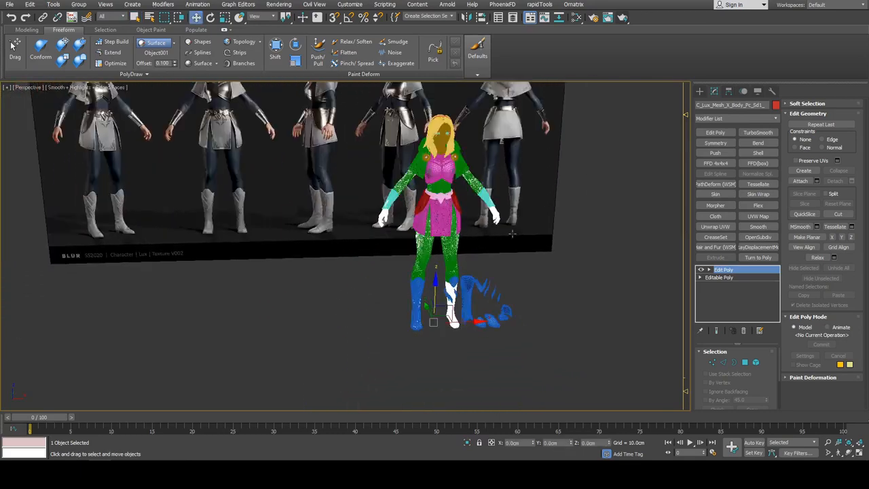
{"action": "middle_click_drag", "start_coordinate": [525, 254], "coordinate": [570, 230]}
{"action": "left_click_drag", "start_coordinate": [506, 333], "coordinate": [337, 324]}
{"action": "key", "text": "q"}
Examine the outfit without the body inside, toggling edged faces, and compare it with the separated body mesh.
{"action": "scroll", "coordinate": [539, 277], "scroll_direction": "up", "scroll_amount": 5}
{"action": "key", "text": "F4"}
{"action": "middle_click_drag", "start_coordinate": [457, 290], "coordinate": [494, 331]}
{"action": "key", "text": "F4"}
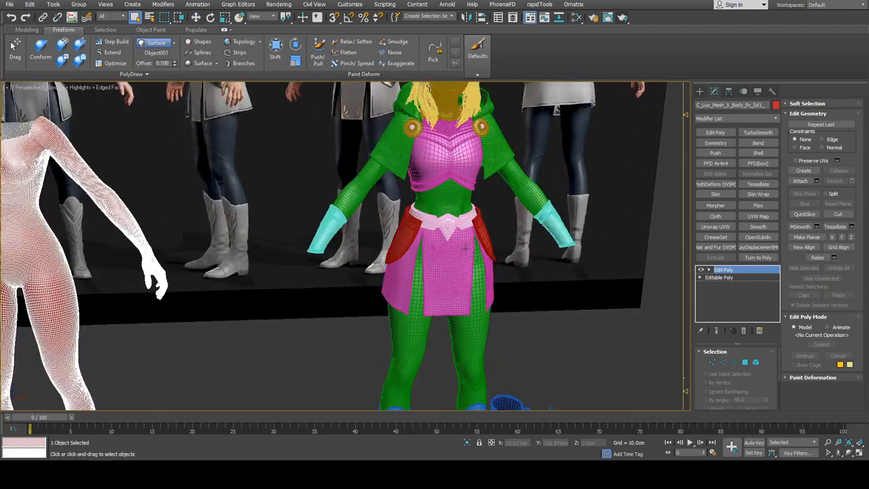
{"action": "key", "text": "F4"}
{"action": "middle_click_drag", "start_coordinate": [510, 213], "coordinate": [514, 236]}
{"action": "key", "text": "F4"}
{"action": "scroll", "coordinate": [493, 271], "scroll_direction": "up", "scroll_amount": 5}
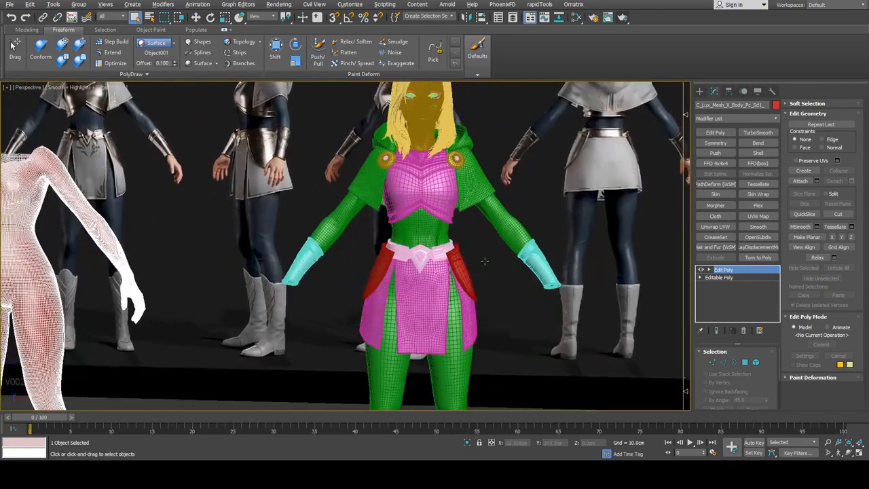
{"action": "scroll", "coordinate": [422, 202], "scroll_direction": "down", "scroll_amount": 5}
{"action": "middle_click_drag", "start_coordinate": [483, 219], "coordinate": [497, 231]}
{"action": "scroll", "coordinate": [489, 232], "scroll_direction": "down", "scroll_amount": 4}
Undo the body mesh's move along X.
{"action": "key", "text": "w"}
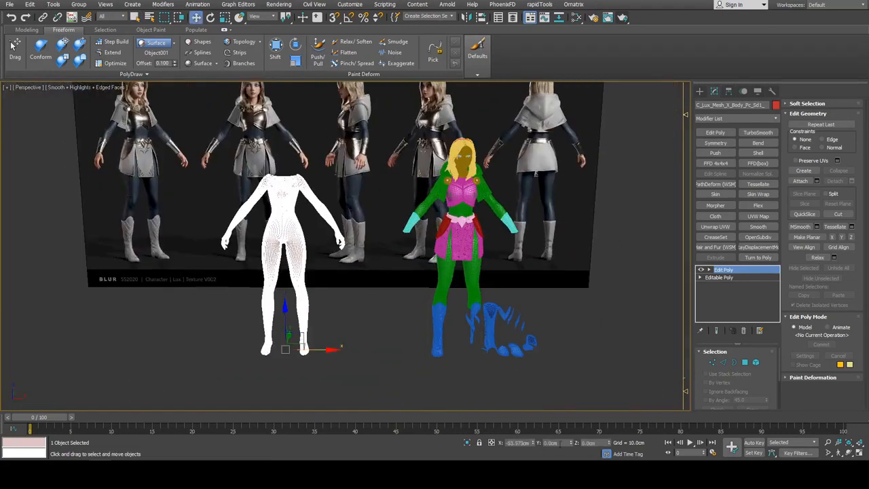
{"action": "scroll", "coordinate": [467, 276], "scroll_direction": "up", "scroll_amount": 5}
{"action": "scroll", "coordinate": [467, 275], "scroll_direction": "down", "scroll_amount": 3}
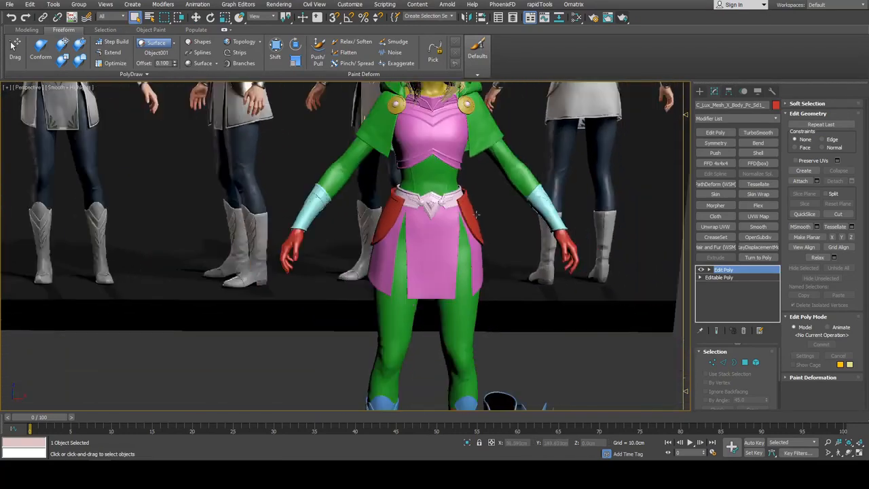
{"action": "key", "text": "ctrl+z"}
{"action": "left_click", "coordinate": [467, 277]}
Reselect the body mesh and review the complete dressed character, with and without edged faces.
{"action": "mouse_move", "coordinate": [491, 329]}
{"action": "middle_mouse_down"}
{"action": "mouse_move", "coordinate": [519, 217]}
{"action": "mouse_move", "coordinate": [493, 314]}
{"action": "middle_mouse_up"}
{"action": "scroll", "coordinate": [562, 264], "scroll_direction": "up", "scroll_amount": 3}
{"action": "left_click", "coordinate": [581, 226]}
{"action": "middle_click_drag", "start_coordinate": [548, 202], "coordinate": [547, 299]}
{"action": "key", "text": "F4"}
{"action": "middle_click_drag", "start_coordinate": [551, 254], "coordinate": [536, 215]}
{"action": "scroll", "coordinate": [536, 214], "scroll_direction": "up", "scroll_amount": 3}
{"action": "key", "text": "F4"}
{"action": "scroll", "coordinate": [536, 214], "scroll_direction": "down", "scroll_amount": 5}
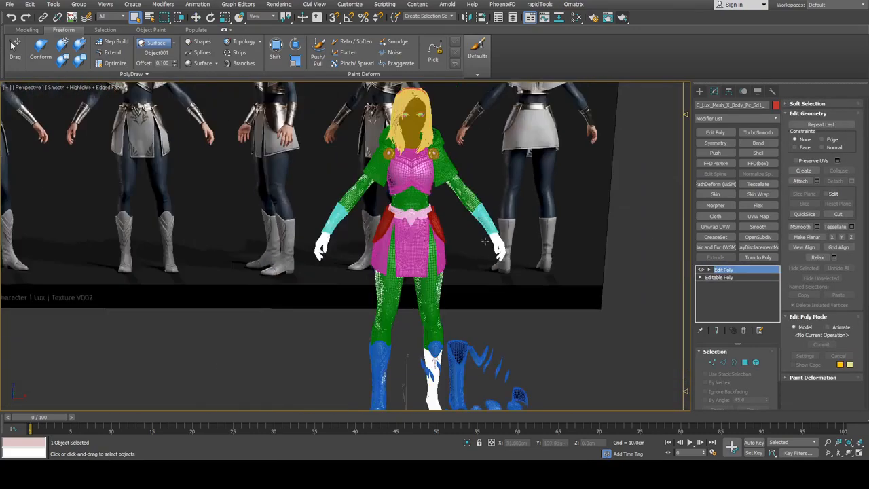
Move the body mesh about 31 cm along positive X, out of the dressed character.
{"action": "key", "text": "F4"}
{"action": "middle_click_drag", "start_coordinate": [504, 321], "coordinate": [510, 282]}
{"action": "scroll", "coordinate": [505, 292], "scroll_direction": "down", "scroll_amount": 2}
{"action": "key", "text": "w"}
{"action": "middle_click_drag", "start_coordinate": [490, 320], "coordinate": [497, 302], "text": "alt"}
{"action": "key", "text": "F4"}
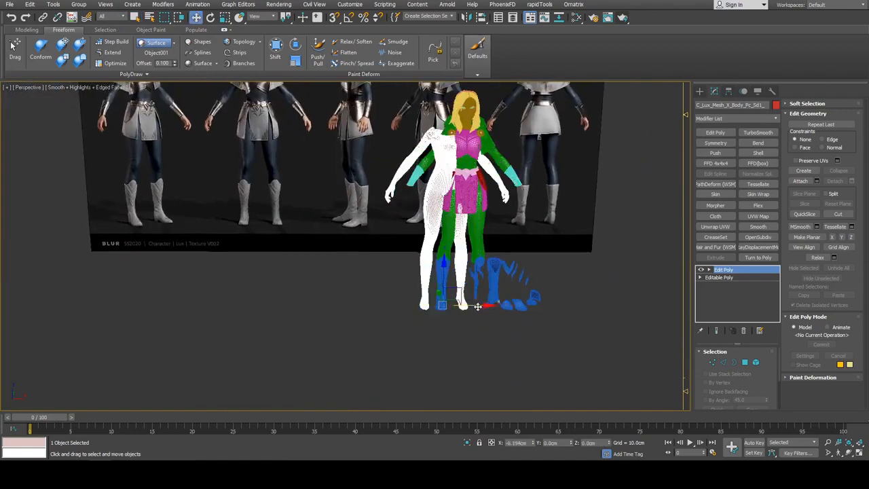
{"action": "left_click_drag", "start_coordinate": [494, 303], "coordinate": [625, 297]}
{"action": "middle_click_drag", "start_coordinate": [547, 268], "coordinate": [466, 260]}
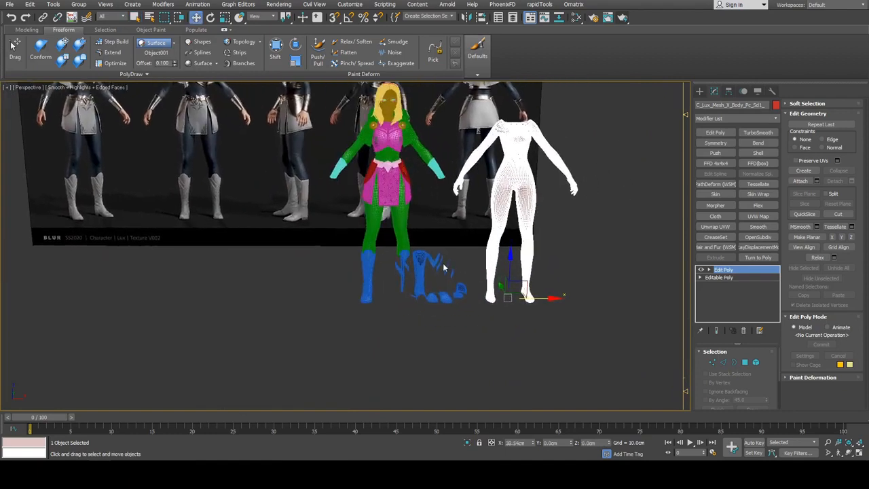
Move the boots mesh about 51 cm along positive X, beyond the body, and select the boot shaft left beside the character.
{"action": "left_click", "coordinate": [438, 262]}
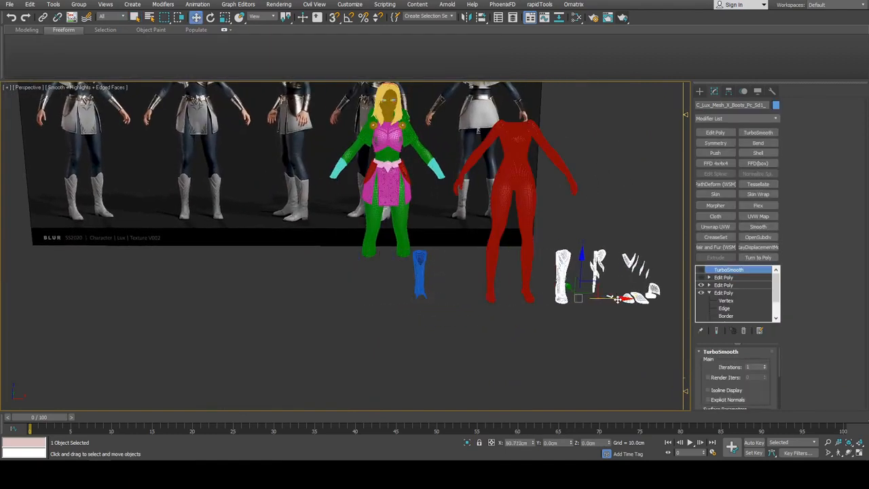
{"action": "left_click", "coordinate": [438, 284]}
{"action": "scroll", "coordinate": [438, 284], "scroll_direction": "up", "scroll_amount": 3}
{"action": "left_click", "coordinate": [413, 273]}
{"action": "middle_click_drag", "start_coordinate": [638, 292], "coordinate": [509, 261]}
{"action": "middle_click_drag", "start_coordinate": [509, 261], "coordinate": [494, 280], "text": "alt"}
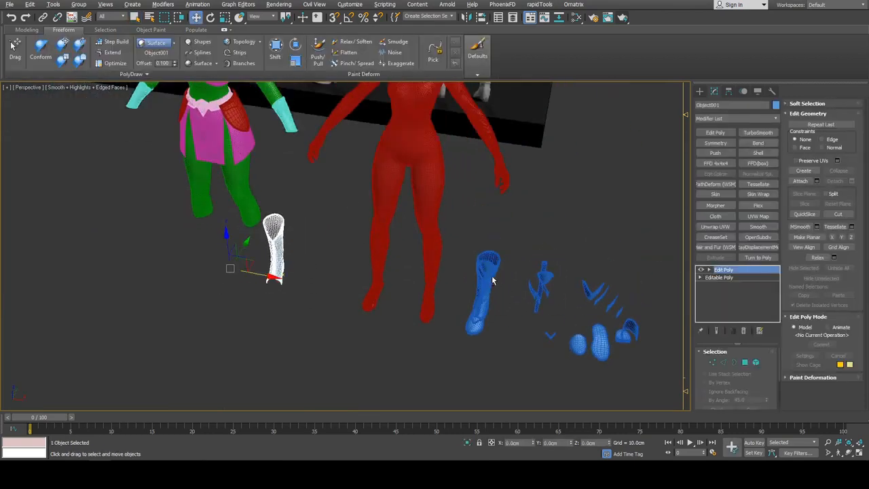
Examine the bare feet and toes of the separated body mesh up close without edged faces.
{"action": "key", "text": "F4"}
{"action": "scroll", "coordinate": [475, 265], "scroll_direction": "up", "scroll_amount": 8}
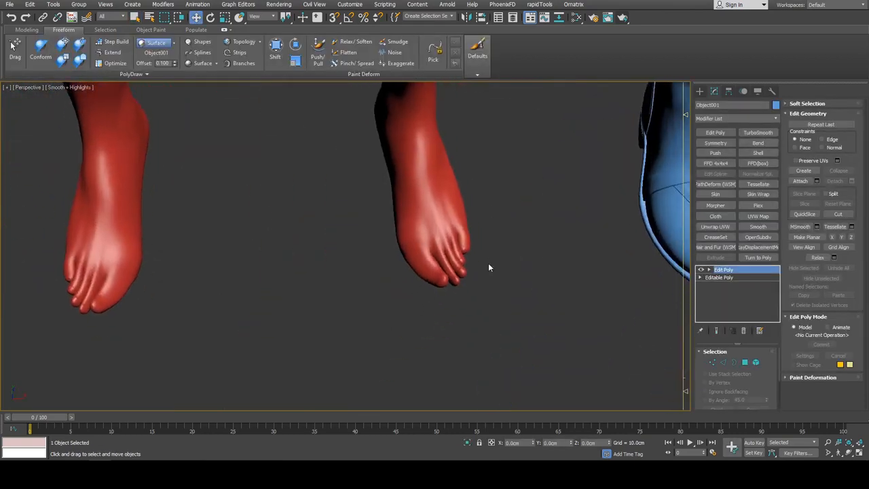
{"action": "scroll", "coordinate": [488, 267], "scroll_direction": "up", "scroll_amount": 3}
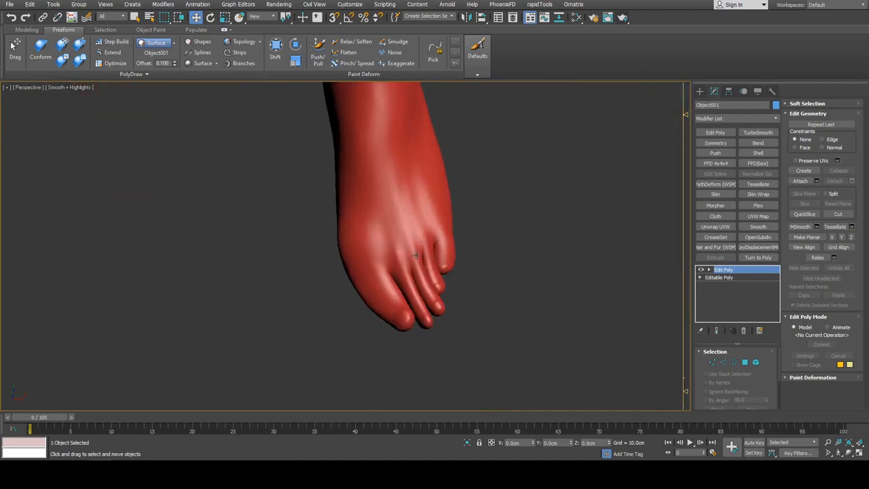
{"action": "middle_click_drag", "start_coordinate": [416, 255], "coordinate": [492, 262], "text": "alt"}
{"action": "scroll", "coordinate": [508, 287], "scroll_direction": "down", "scroll_amount": 5}
{"action": "scroll", "coordinate": [469, 294], "scroll_direction": "up", "scroll_amount": 4}
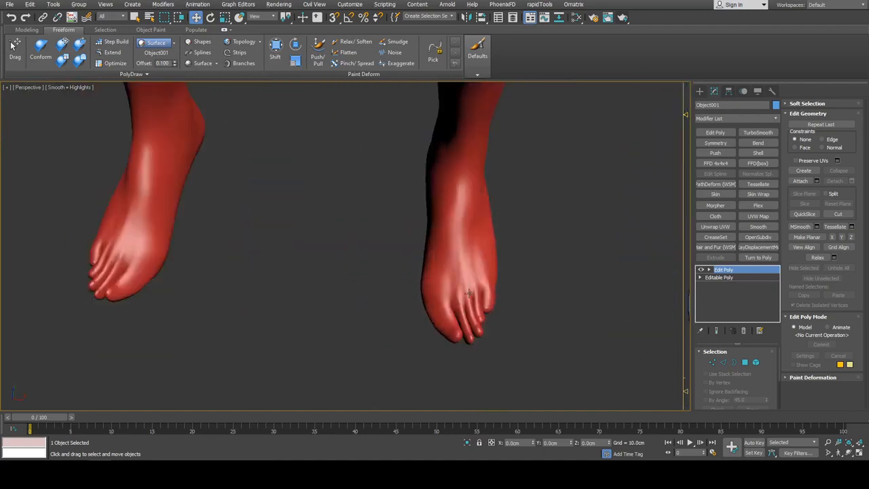
{"action": "key", "text": "F4"}
{"action": "scroll", "coordinate": [505, 283], "scroll_direction": "down", "scroll_amount": 6}
{"action": "scroll", "coordinate": [280, 257], "scroll_direction": "down", "scroll_amount": 2}
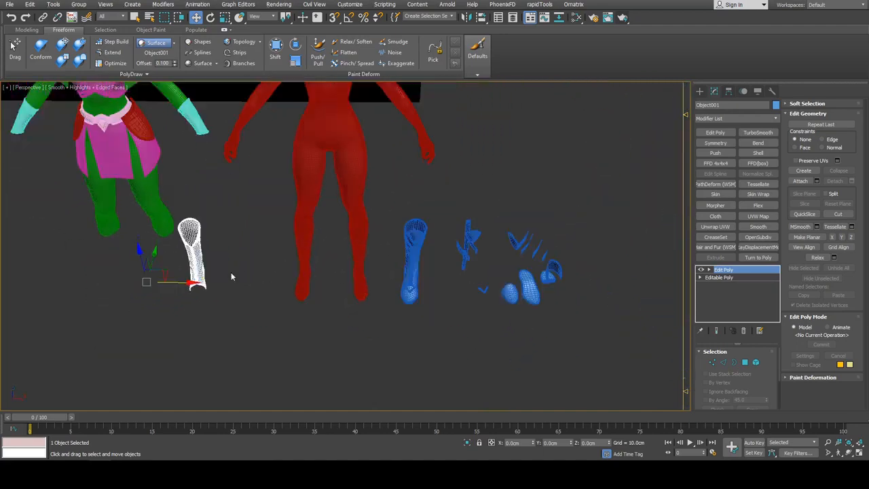
Move the selected boot shaft about 81 cm along positive X, past the other boot pieces, and deselect it.
{"action": "middle_click_drag", "start_coordinate": [319, 257], "coordinate": [310, 262]}
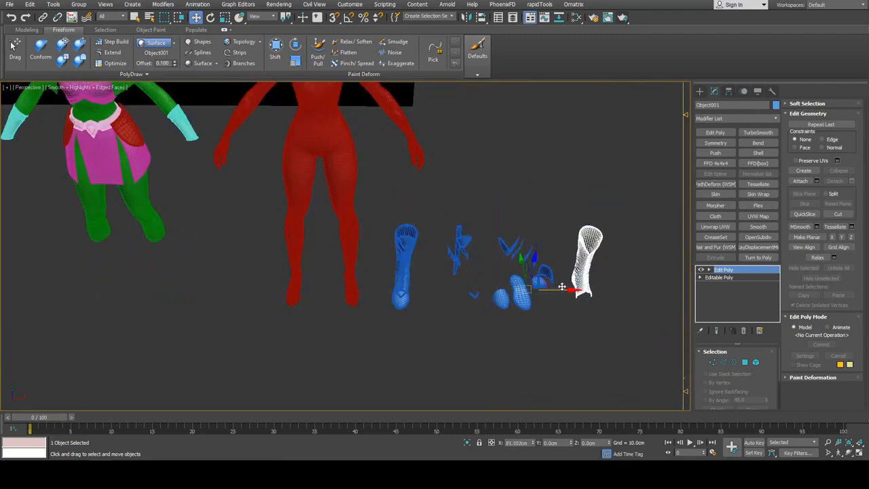
{"action": "middle_click_drag", "start_coordinate": [417, 223], "coordinate": [542, 285]}
{"action": "key", "text": "q"}
{"action": "left_click", "coordinate": [542, 285]}
Isolate the green bodysuit mesh from the rest of the dressed character.
{"action": "key", "text": "F4"}
{"action": "middle_click_drag", "start_coordinate": [475, 269], "coordinate": [427, 261], "text": "alt"}
{"action": "scroll", "coordinate": [340, 255], "scroll_direction": "up", "scroll_amount": 4}
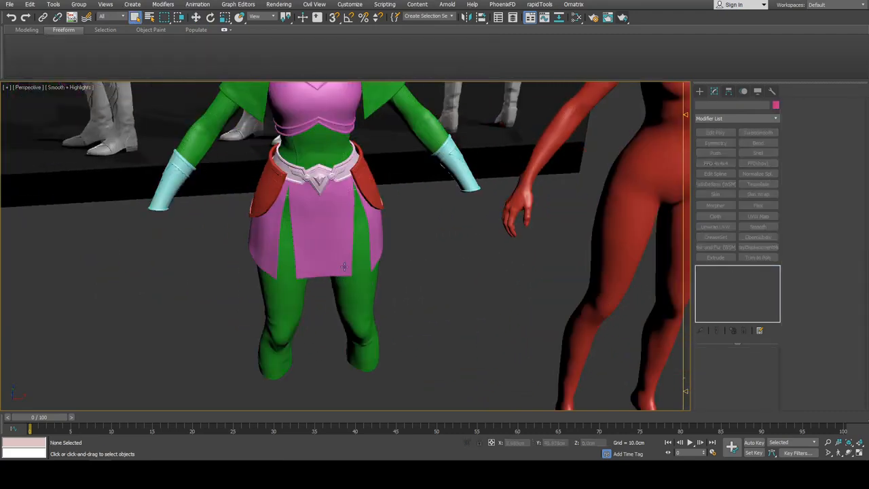
{"action": "key", "text": "F4"}
{"action": "left_click", "coordinate": [354, 288]}
{"action": "key", "text": "alt+q"}
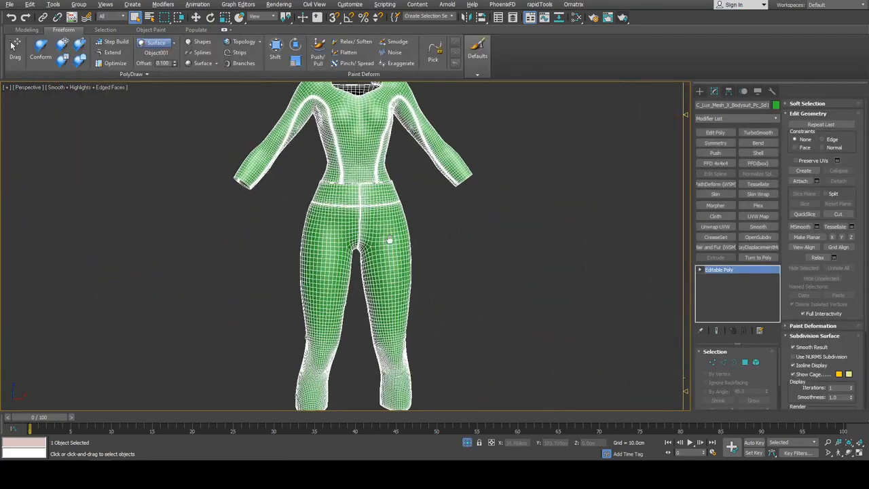
Examine the isolated bodysuit's seams and the edge thickness at the waist opening, with and without edged faces.
{"action": "key", "text": "F4"}
{"action": "scroll", "coordinate": [394, 247], "scroll_direction": "up", "scroll_amount": 3}
{"action": "key", "text": "F4"}
{"action": "scroll", "coordinate": [394, 246], "scroll_direction": "down", "scroll_amount": 6}
{"action": "key", "text": "F4"}
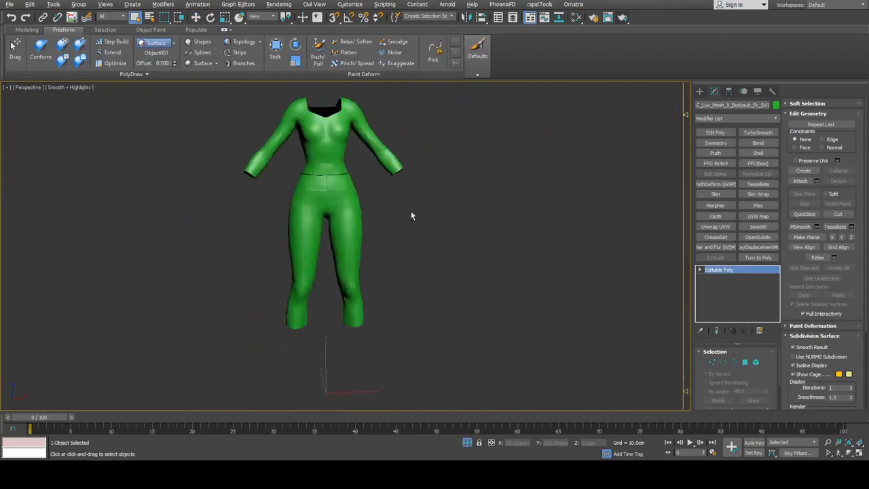
{"action": "middle_click_drag", "start_coordinate": [398, 212], "coordinate": [425, 201], "text": "alt"}
{"action": "scroll", "coordinate": [345, 224], "scroll_direction": "up", "scroll_amount": 8}
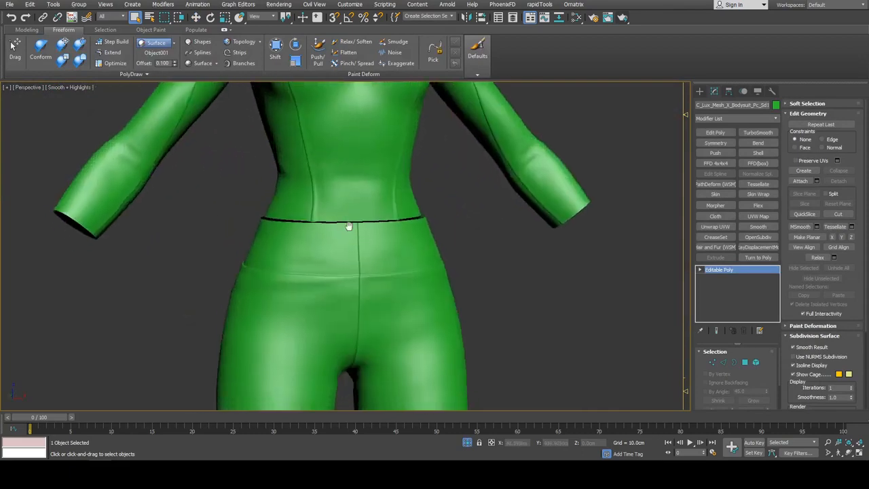
{"action": "key", "text": "F4"}
{"action": "scroll", "coordinate": [402, 261], "scroll_direction": "up", "scroll_amount": 5}
{"action": "middle_click_drag", "start_coordinate": [478, 221], "coordinate": [322, 248]}
{"action": "scroll", "coordinate": [356, 261], "scroll_direction": "up", "scroll_amount": 3}
{"action": "scroll", "coordinate": [320, 250], "scroll_direction": "up", "scroll_amount": 1}
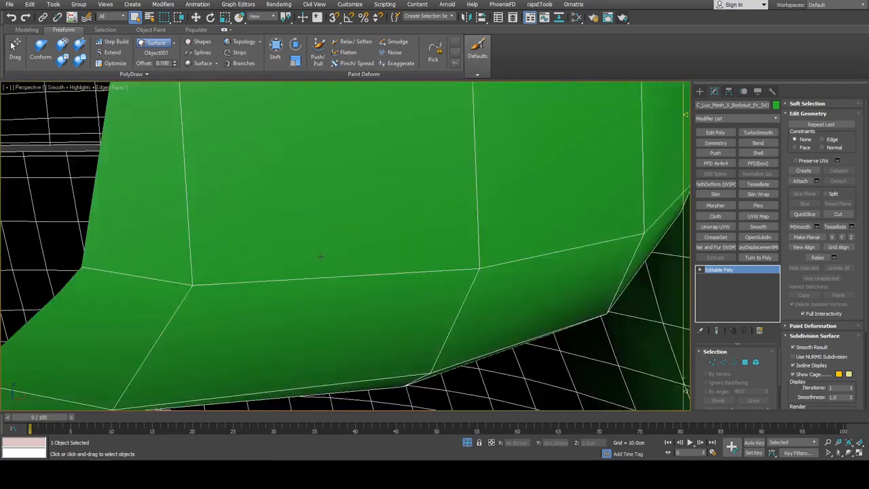
{"action": "scroll", "coordinate": [301, 247], "scroll_direction": "down", "scroll_amount": 2}
Create a plane about 3.6 by 2.8 cm beside the bodysuit's waist with AutoGrid enabled.
{"action": "left_click", "coordinate": [700, 92]}
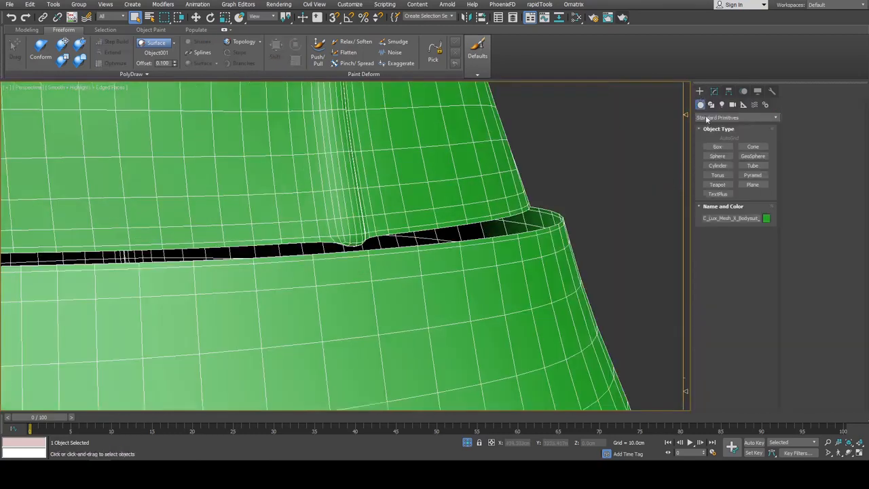
{"action": "left_click", "coordinate": [750, 186]}
{"action": "scroll", "coordinate": [613, 203], "scroll_direction": "down", "scroll_amount": 8}
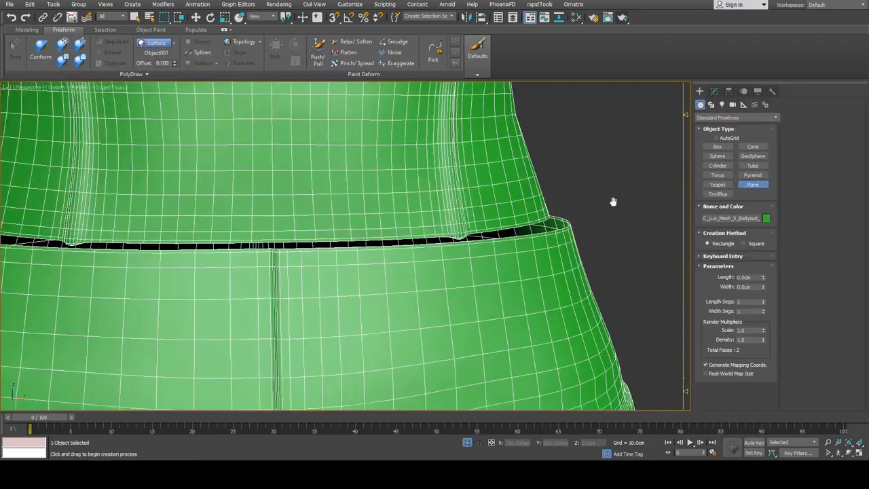
{"action": "scroll", "coordinate": [485, 237], "scroll_direction": "down", "scroll_amount": 4}
{"action": "scroll", "coordinate": [500, 262], "scroll_direction": "up", "scroll_amount": 2}
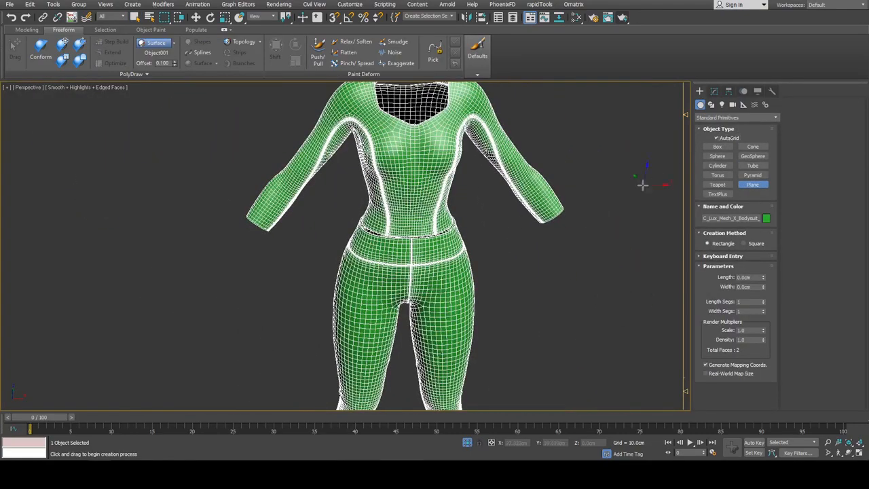
{"action": "scroll", "coordinate": [441, 190], "scroll_direction": "up", "scroll_amount": 5}
{"action": "left_click_drag", "start_coordinate": [344, 198], "coordinate": [541, 234]}
{"action": "key", "text": "w"}
Add an Edit Poly modifier to the plane and place two vertical edges close together near its middle.
{"action": "scroll", "coordinate": [541, 248], "scroll_direction": "up", "scroll_amount": 3}
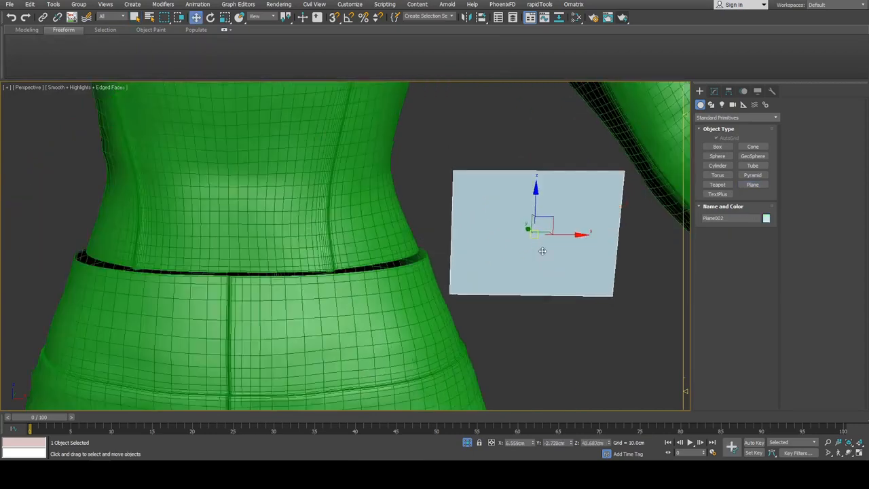
{"action": "scroll", "coordinate": [530, 251], "scroll_direction": "up", "scroll_amount": 2}
{"action": "middle_click_drag", "start_coordinate": [410, 250], "coordinate": [454, 252]}
{"action": "middle_click_drag", "start_coordinate": [453, 252], "coordinate": [396, 243], "text": "alt"}
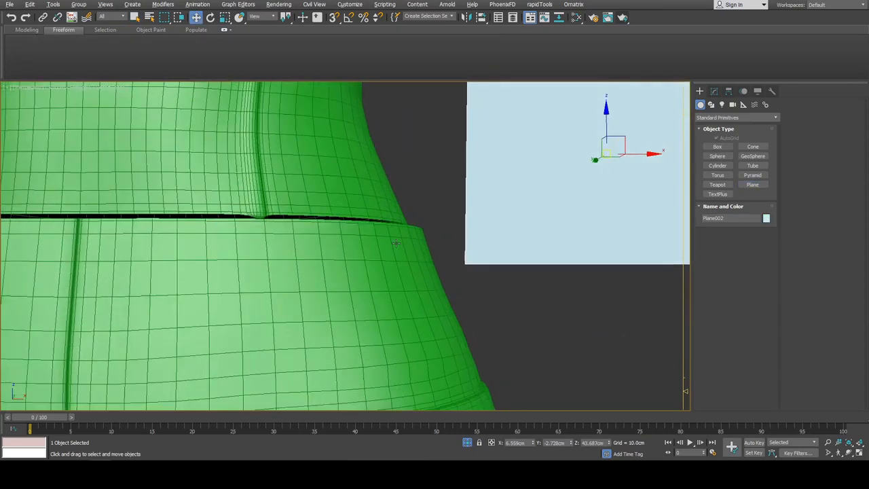
{"action": "left_click", "coordinate": [713, 91]}
{"action": "left_click", "coordinate": [714, 132]}
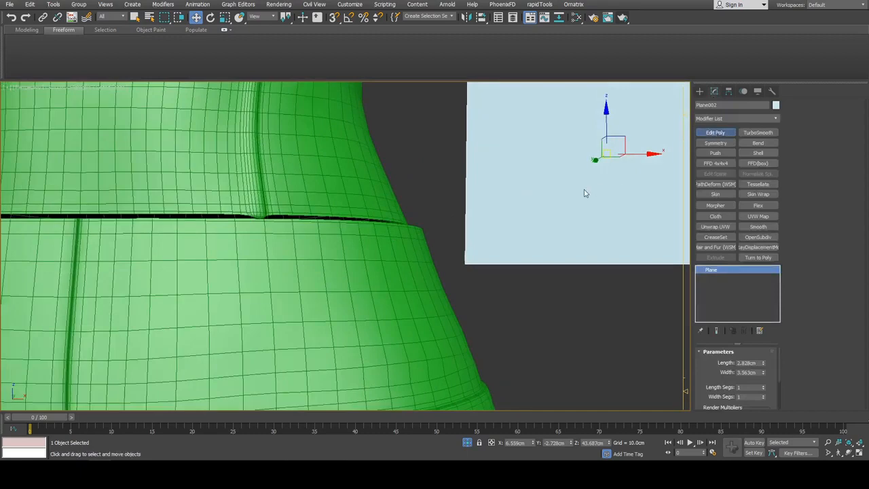
{"action": "middle_click_drag", "start_coordinate": [584, 192], "coordinate": [539, 202]}
{"action": "key", "text": "1"}
{"action": "scroll", "coordinate": [536, 227], "scroll_direction": "down", "scroll_amount": 3}
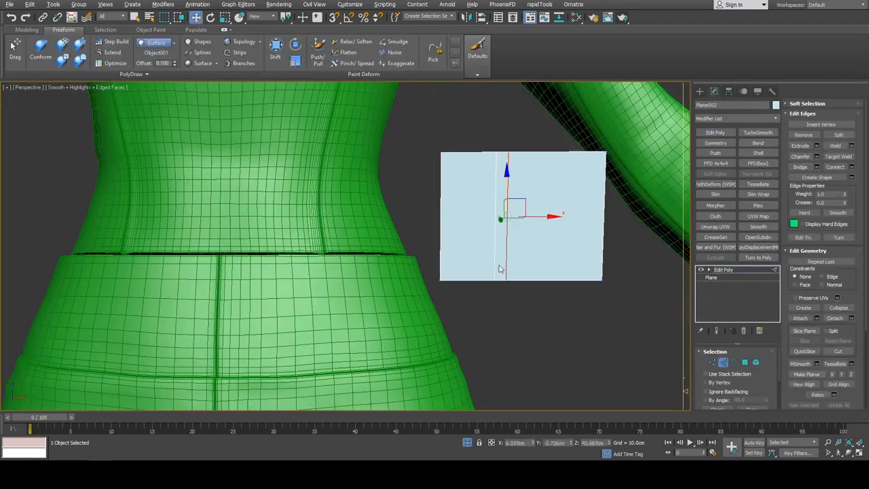
Bevel the narrow polygon strip between the plane's two vertical edges outward into a raised band.
{"action": "key", "text": "4"}
{"action": "left_click", "coordinate": [505, 243]}
{"action": "middle_click_drag", "start_coordinate": [505, 242], "coordinate": [536, 270], "text": "alt"}
{"action": "key", "text": "ctrl+shift+b"}
{"action": "right_click", "coordinate": [544, 255]}
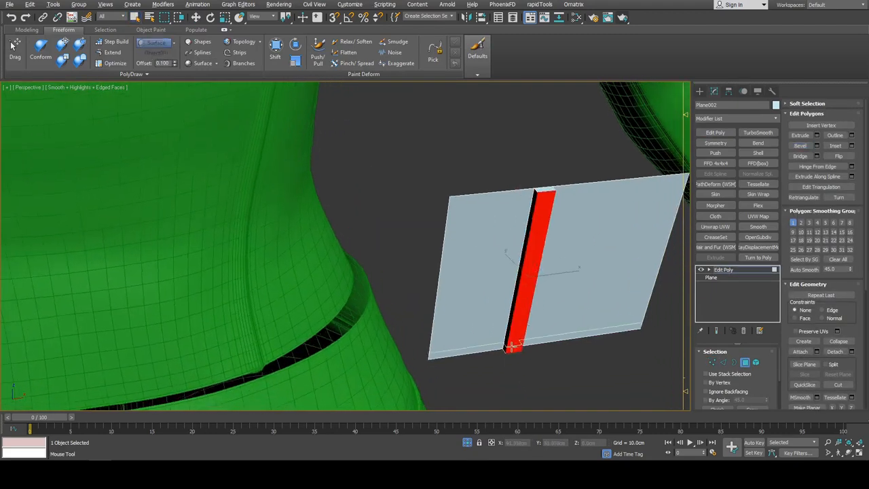
Connect two support edges lengthwise along the face of the plane's raised band.
{"action": "key", "text": "2"}
{"action": "left_click", "coordinate": [541, 198]}
{"action": "key", "text": "w"}
{"action": "middle_click_drag", "start_coordinate": [541, 198], "coordinate": [539, 209]}
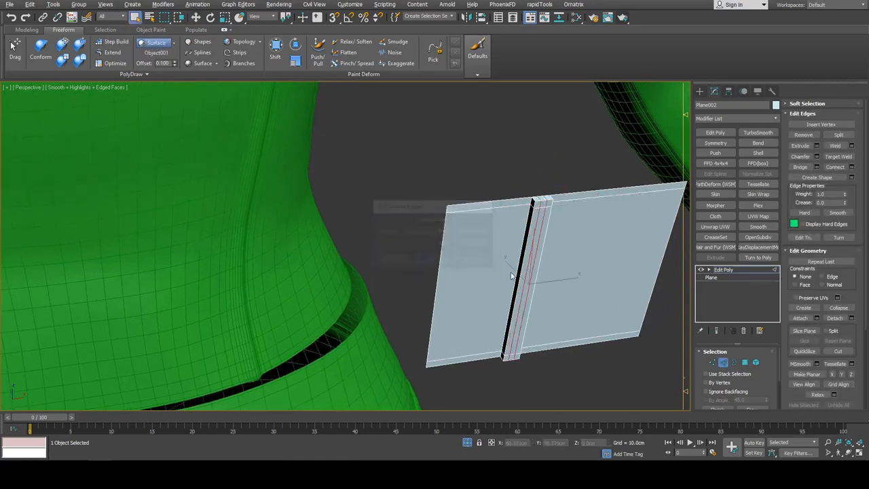
Add a vertical support edge on each side of the raised band's base on the plane.
{"action": "middle_click_drag", "start_coordinate": [513, 275], "coordinate": [394, 317], "text": "alt"}
{"action": "key", "text": "1"}
{"action": "key", "text": "2"}
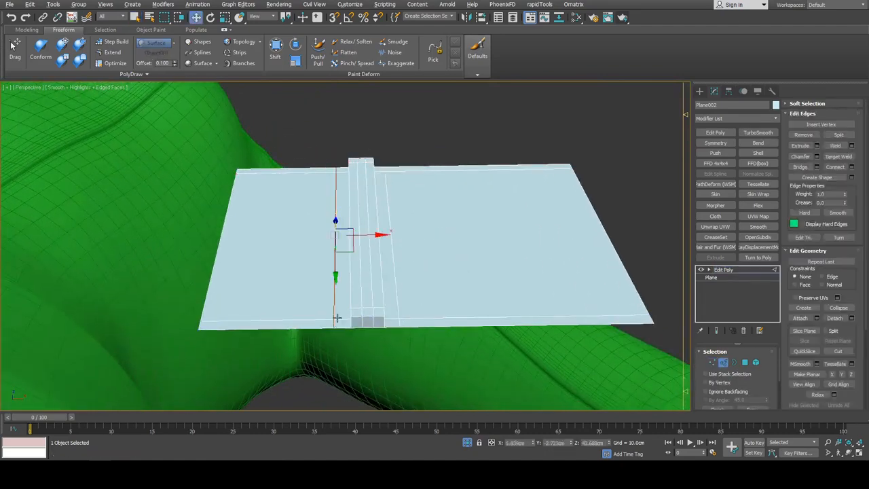
{"action": "key", "text": "2"}
{"action": "key", "text": "q"}
Apply TurboSmooth to the plane and check how the raised band smooths.
{"action": "left_click", "coordinate": [751, 135]}
{"action": "middle_click_drag", "start_coordinate": [529, 325], "coordinate": [492, 262], "text": "alt"}
{"action": "scroll", "coordinate": [525, 279], "scroll_direction": "down", "scroll_amount": 3}
{"action": "scroll", "coordinate": [528, 263], "scroll_direction": "up", "scroll_amount": 3}
Return to the plane's Edit Poly level, work on the polygons at the band's lower end, and recheck the TurboSmooth result.
{"action": "left_click", "coordinate": [738, 278]}
{"action": "middle_click_drag", "start_coordinate": [473, 293], "coordinate": [482, 305], "text": "alt"}
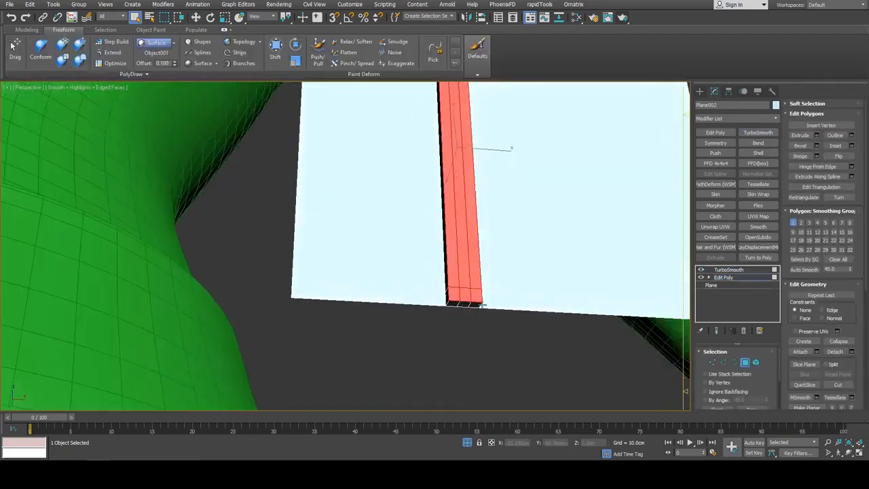
{"action": "middle_click_drag", "start_coordinate": [501, 222], "coordinate": [509, 307]}
{"action": "key", "text": "4"}
{"action": "left_click", "coordinate": [503, 364]}
{"action": "scroll", "coordinate": [509, 307], "scroll_direction": "down", "scroll_amount": 5}
{"action": "left_click", "coordinate": [486, 311]}
{"action": "scroll", "coordinate": [486, 318], "scroll_direction": "up", "scroll_amount": 3}
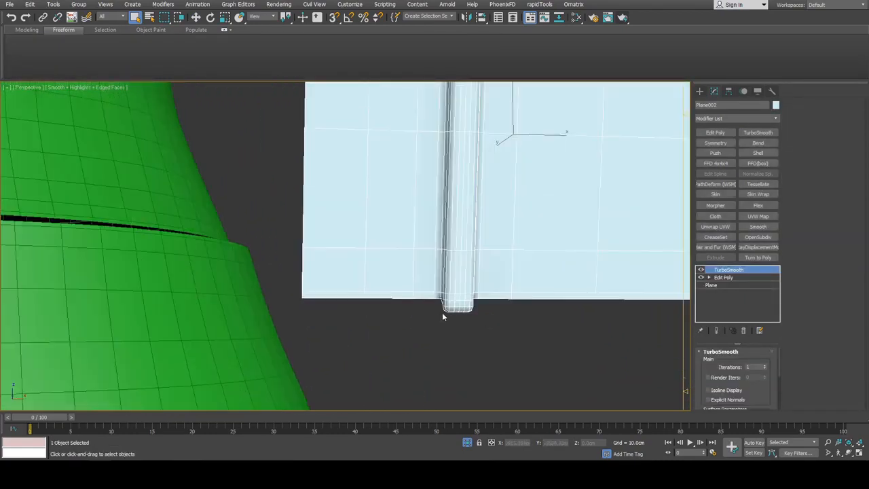
Delete the test plane beside the bodysuit's waist.
{"action": "scroll", "coordinate": [444, 310], "scroll_direction": "down", "scroll_amount": 5}
{"action": "middle_click_drag", "start_coordinate": [317, 300], "coordinate": [378, 275]}
{"action": "scroll", "coordinate": [379, 275], "scroll_direction": "up", "scroll_amount": 5}
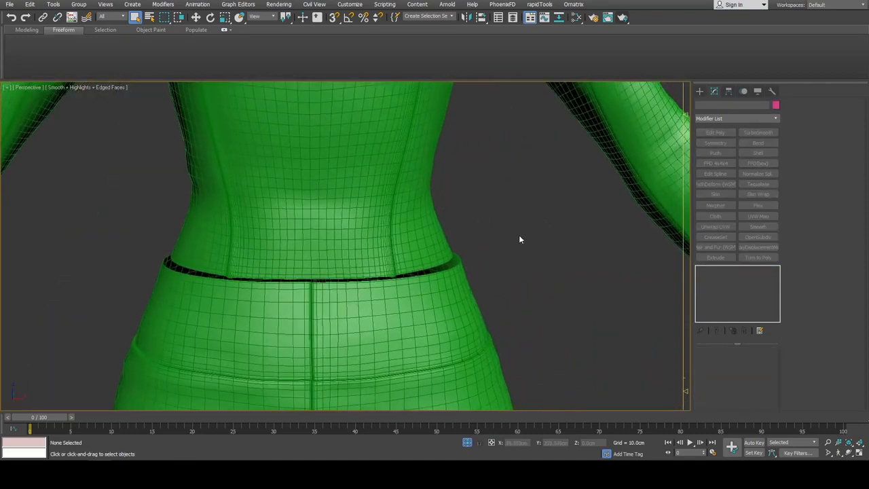
Examine the bodysuit's chest, shoulder and sleeve seams, with and without edged faces.
{"action": "scroll", "coordinate": [519, 239], "scroll_direction": "down", "scroll_amount": 5}
{"action": "middle_click_drag", "start_coordinate": [525, 256], "coordinate": [553, 289], "text": "alt"}
{"action": "scroll", "coordinate": [536, 236], "scroll_direction": "up", "scroll_amount": 3}
{"action": "key", "text": "F4"}
{"action": "key", "text": "F4"}
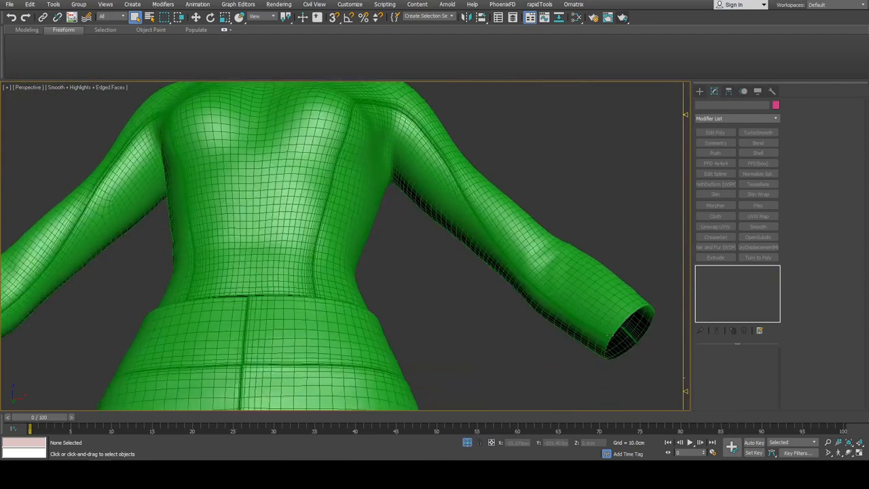
{"action": "key", "text": "F4"}
{"action": "key", "text": "F4"}
{"action": "middle_click_drag", "start_coordinate": [478, 207], "coordinate": [484, 291]}
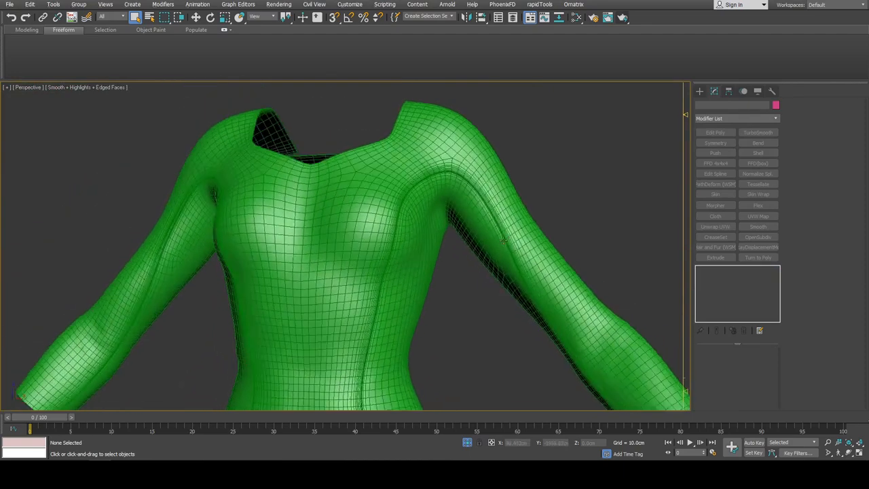
{"action": "scroll", "coordinate": [499, 204], "scroll_direction": "up", "scroll_amount": 3}
{"action": "middle_click_drag", "start_coordinate": [504, 224], "coordinate": [511, 243], "text": "alt"}
{"action": "scroll", "coordinate": [529, 291], "scroll_direction": "down", "scroll_amount": 5}
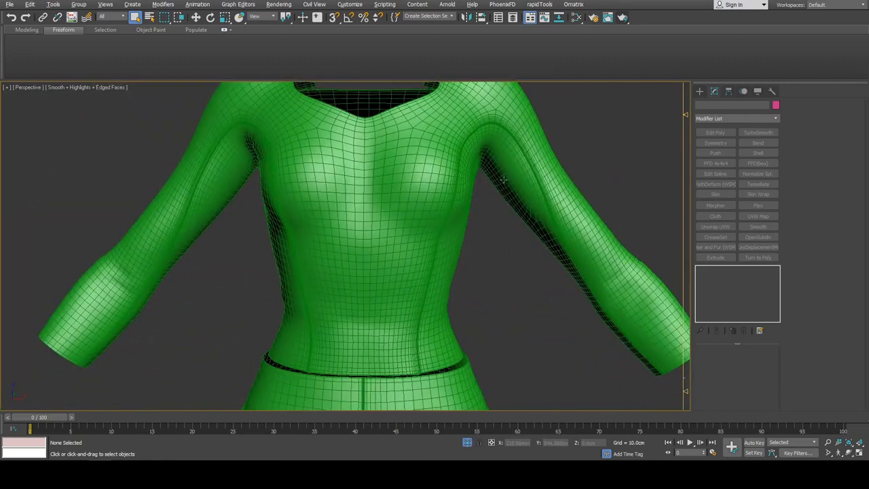
Examine the bodysuit's waistband, front seam and trouser legs, with and without edged faces.
{"action": "middle_click_drag", "start_coordinate": [496, 333], "coordinate": [483, 204]}
{"action": "scroll", "coordinate": [472, 234], "scroll_direction": "down", "scroll_amount": 6}
{"action": "middle_click_drag", "start_coordinate": [489, 269], "coordinate": [434, 240]}
{"action": "scroll", "coordinate": [429, 265], "scroll_direction": "up", "scroll_amount": 8}
{"action": "scroll", "coordinate": [436, 240], "scroll_direction": "down", "scroll_amount": 3}
{"action": "key", "text": "F4"}
{"action": "scroll", "coordinate": [504, 305], "scroll_direction": "up", "scroll_amount": 3}
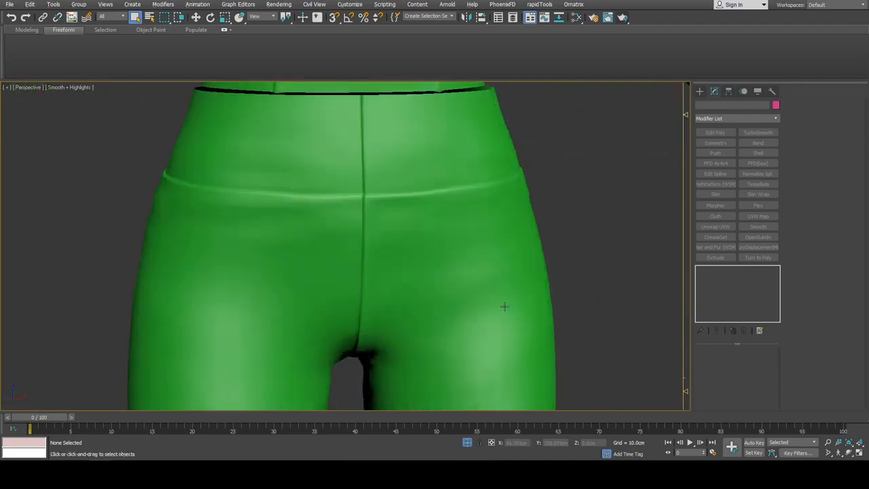
{"action": "middle_click_drag", "start_coordinate": [490, 339], "coordinate": [479, 196]}
{"action": "key", "text": "F4"}
{"action": "middle_click_drag", "start_coordinate": [428, 109], "coordinate": [460, 207]}
{"action": "scroll", "coordinate": [475, 190], "scroll_direction": "up", "scroll_amount": 3}
{"action": "middle_click_drag", "start_coordinate": [519, 149], "coordinate": [547, 206]}
{"action": "scroll", "coordinate": [547, 206], "scroll_direction": "down", "scroll_amount": 3}
{"action": "middle_click_drag", "start_coordinate": [495, 244], "coordinate": [497, 178]}
Add an Edit Poly modifier to the bodysuit and select a ring of polygons around one upper thigh.
{"action": "left_click", "coordinate": [498, 180]}
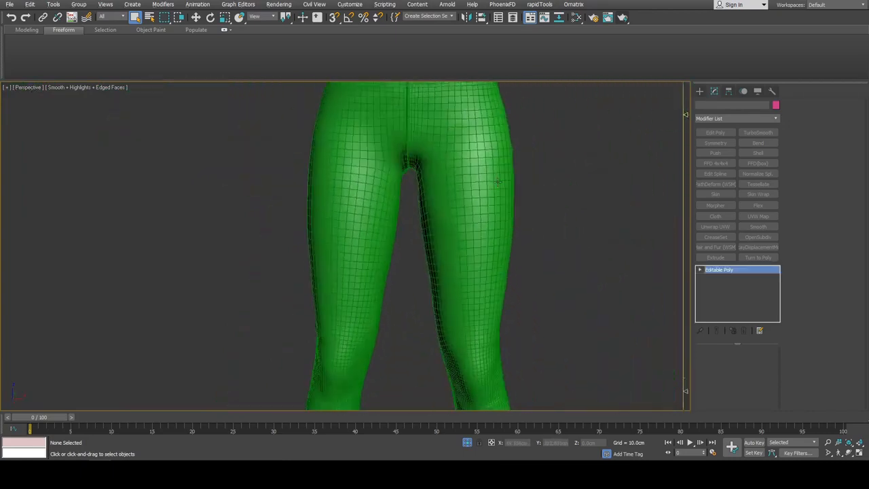
{"action": "left_click", "coordinate": [716, 135]}
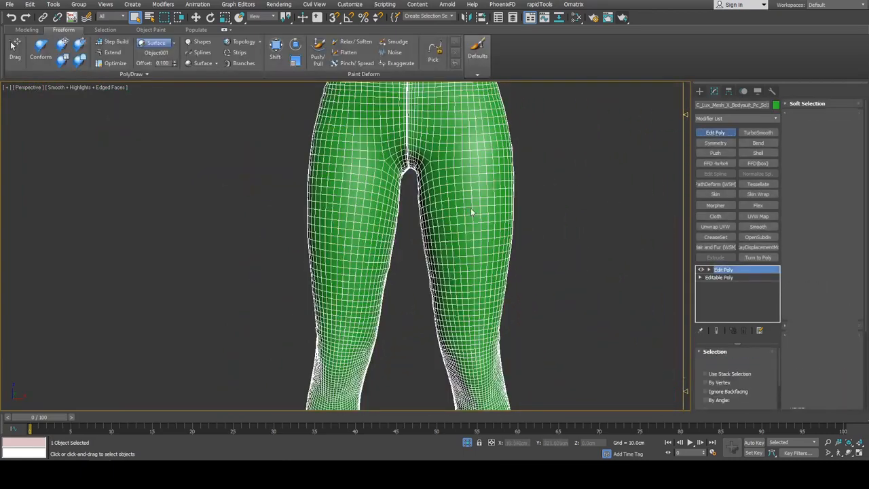
{"action": "scroll", "coordinate": [472, 198], "scroll_direction": "up", "scroll_amount": 5}
{"action": "left_click", "coordinate": [428, 212], "text": "shift"}
{"action": "middle_click_drag", "start_coordinate": [454, 214], "coordinate": [513, 242]}
{"action": "scroll", "coordinate": [513, 242], "scroll_direction": "up", "scroll_amount": 2}
Bevel the selected thigh ring by local normal into a raised band and connect its edges with two pinched segments.
{"action": "key", "text": "ctrl+shift+b"}
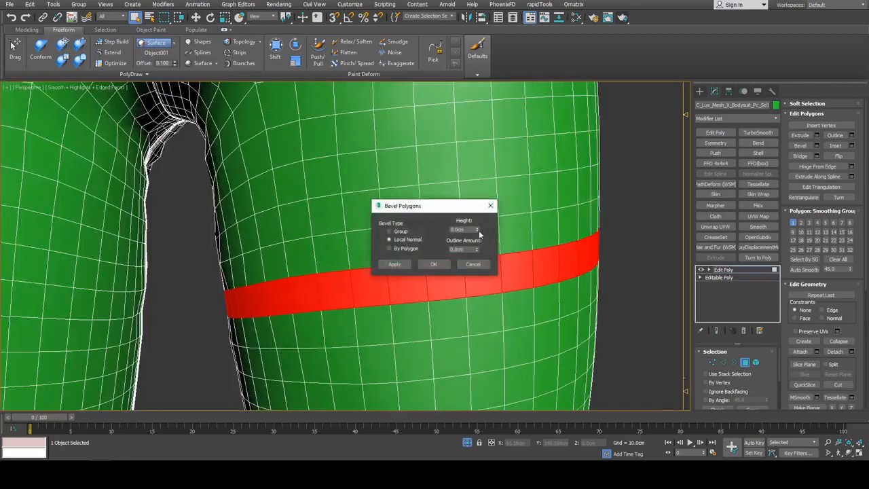
{"action": "left_click", "coordinate": [444, 267]}
{"action": "middle_click_drag", "start_coordinate": [536, 281], "coordinate": [535, 255]}
{"action": "key", "text": "2"}
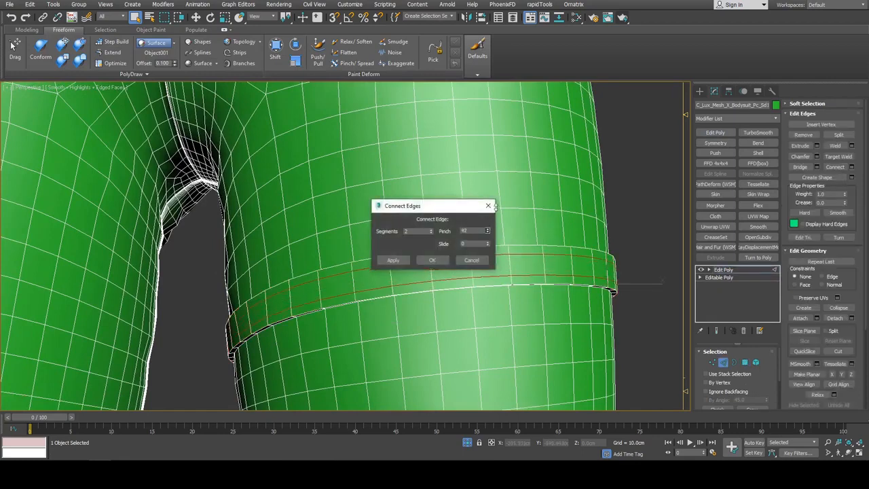
{"action": "key", "text": "2"}
Apply TurboSmooth to the bodysuit and check the smoothed thigh band with and without edged faces.
{"action": "left_click", "coordinate": [750, 137]}
{"action": "key", "text": "F4"}
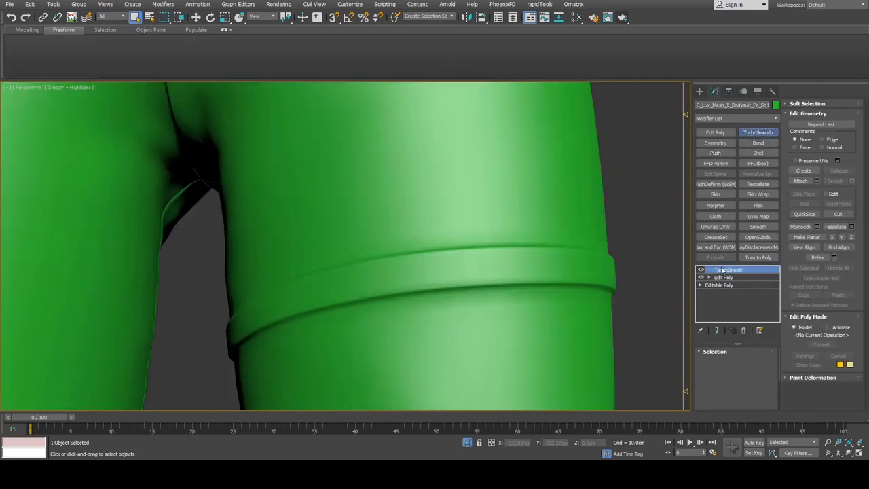
{"action": "middle_click_drag", "start_coordinate": [601, 319], "coordinate": [579, 328], "text": "alt"}
{"action": "scroll", "coordinate": [578, 328], "scroll_direction": "down", "scroll_amount": 3}
{"action": "key", "text": "F4"}
In Edit Poly, extrude the vertical edge loop along the outer thigh inward as a seam groove and check it smoothed.
{"action": "left_click", "coordinate": [723, 278]}
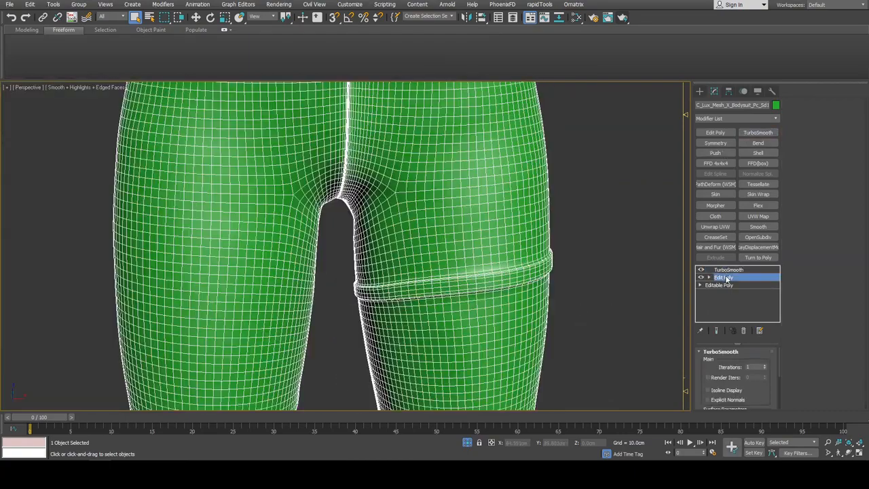
{"action": "middle_click_drag", "start_coordinate": [653, 252], "coordinate": [570, 241], "text": "alt"}
{"action": "key", "text": "2"}
{"action": "scroll", "coordinate": [570, 241], "scroll_direction": "up", "scroll_amount": 2}
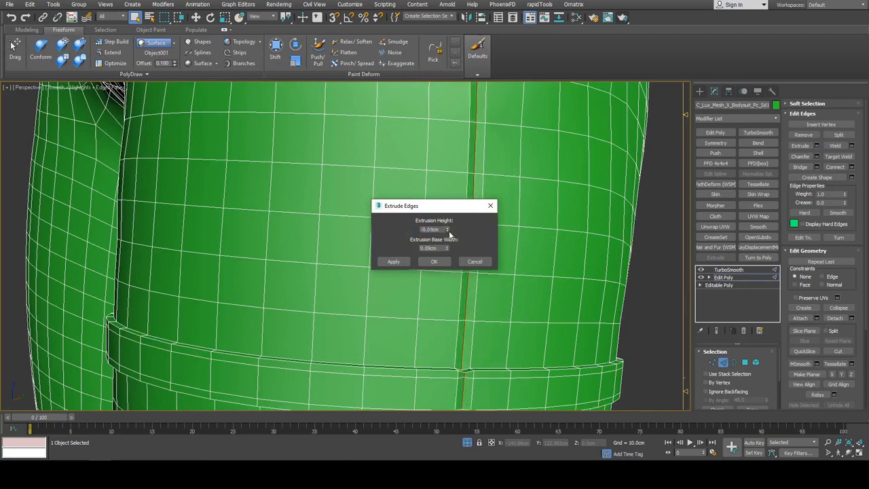
{"action": "left_click", "coordinate": [497, 269]}
{"action": "key", "text": "ctrl+q"}
{"action": "key", "text": "F4"}
{"action": "middle_click_drag", "start_coordinate": [497, 269], "coordinate": [485, 247], "text": "alt"}
{"action": "scroll", "coordinate": [485, 246], "scroll_direction": "down", "scroll_amount": 5}
{"action": "middle_click_drag", "start_coordinate": [444, 312], "coordinate": [475, 235]}
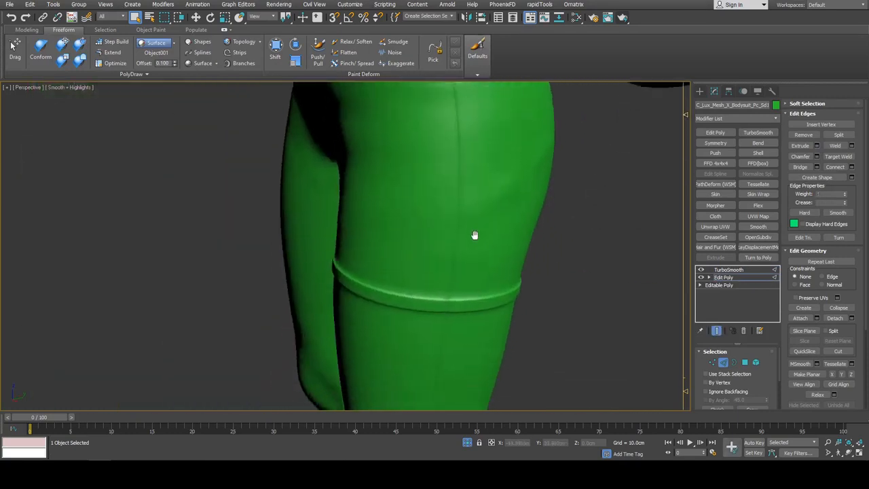
Extrude the vertical edge loop running beside the outer thigh groove to refine the seam.
{"action": "key", "text": "F4"}
{"action": "scroll", "coordinate": [474, 234], "scroll_direction": "up", "scroll_amount": 5}
{"action": "key", "text": "w"}
{"action": "scroll", "coordinate": [449, 251], "scroll_direction": "up", "scroll_amount": 4}
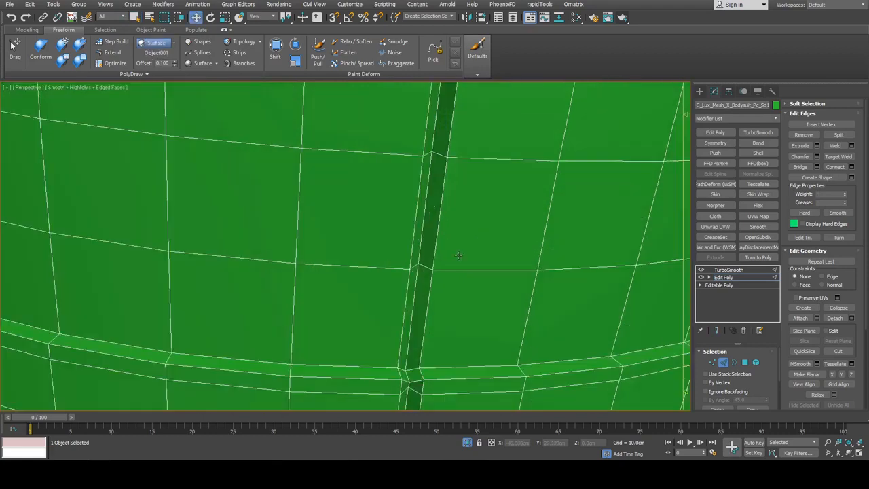
{"action": "key", "text": "q"}
{"action": "scroll", "coordinate": [437, 253], "scroll_direction": "down", "scroll_amount": 4}
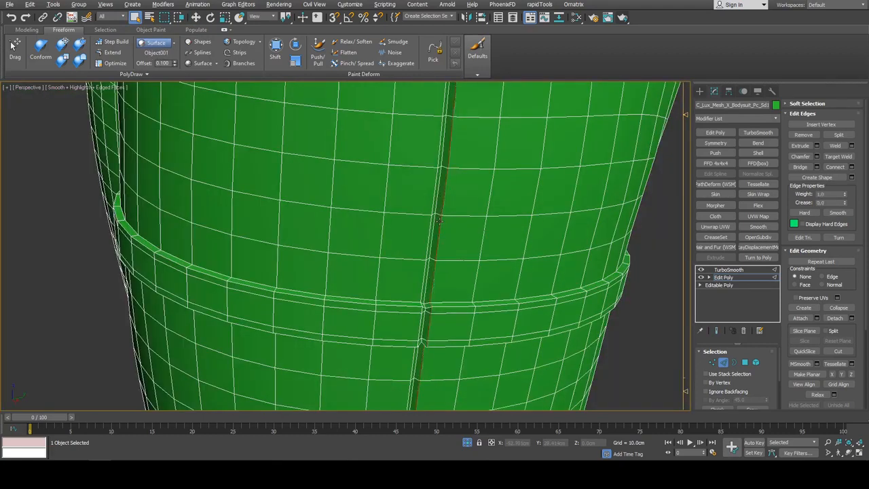
{"action": "scroll", "coordinate": [438, 220], "scroll_direction": "up", "scroll_amount": 4}
{"action": "left_click", "coordinate": [816, 146]}
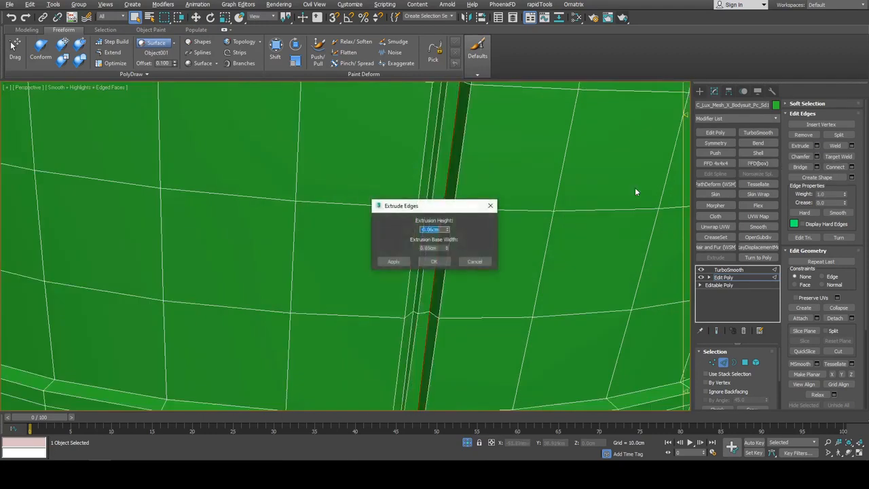
{"action": "left_click_drag", "start_coordinate": [453, 207], "coordinate": [579, 219]}
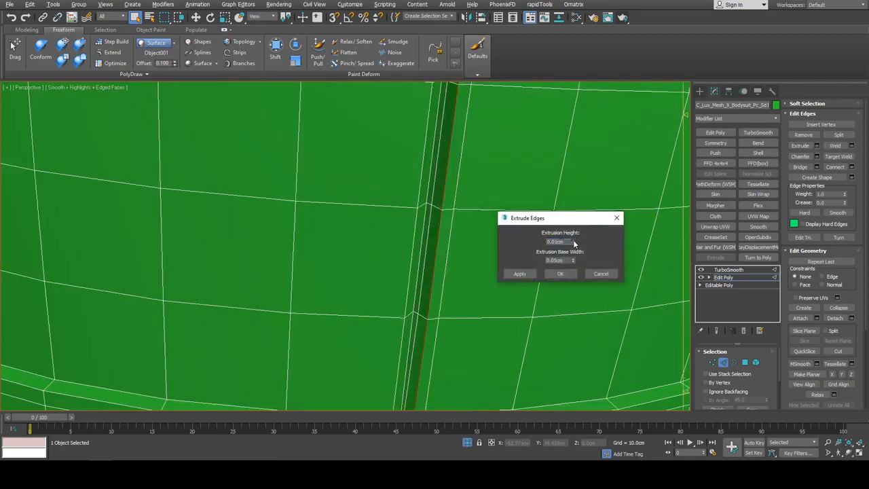
{"action": "left_click", "coordinate": [571, 276]}
Examine the thigh band and side seam in the smoothed result, with and without edged faces, and deselect the bodysuit.
{"action": "key", "text": "ctrl+e"}
{"action": "key", "text": "F4"}
{"action": "scroll", "coordinate": [481, 253], "scroll_direction": "down", "scroll_amount": 5}
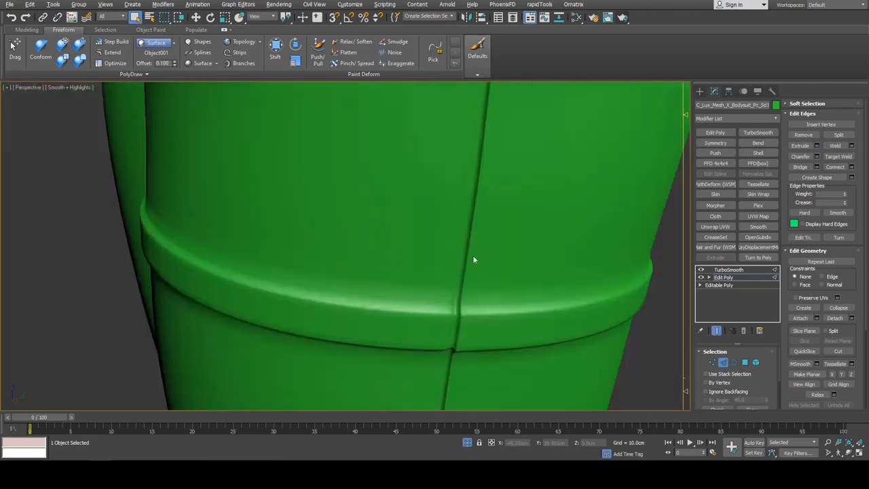
{"action": "middle_click_drag", "start_coordinate": [473, 255], "coordinate": [459, 230], "text": "alt"}
{"action": "key", "text": "ctrl+e"}
{"action": "key", "text": "F4"}
{"action": "scroll", "coordinate": [472, 194], "scroll_direction": "down", "scroll_amount": 3}
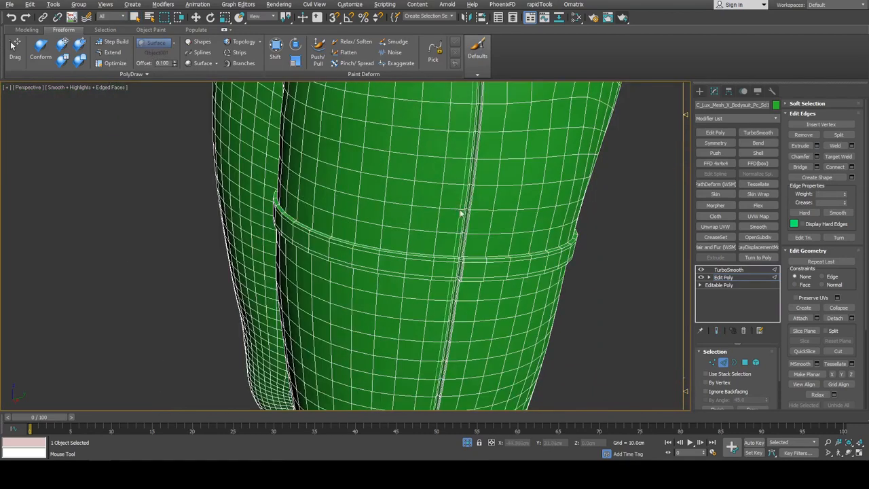
{"action": "key", "text": "w"}
{"action": "key", "text": "2"}
{"action": "left_click", "coordinate": [598, 242]}
{"action": "key", "text": "F4"}
{"action": "scroll", "coordinate": [473, 254], "scroll_direction": "down", "scroll_amount": 4}
{"action": "middle_click_drag", "start_coordinate": [487, 206], "coordinate": [465, 217]}
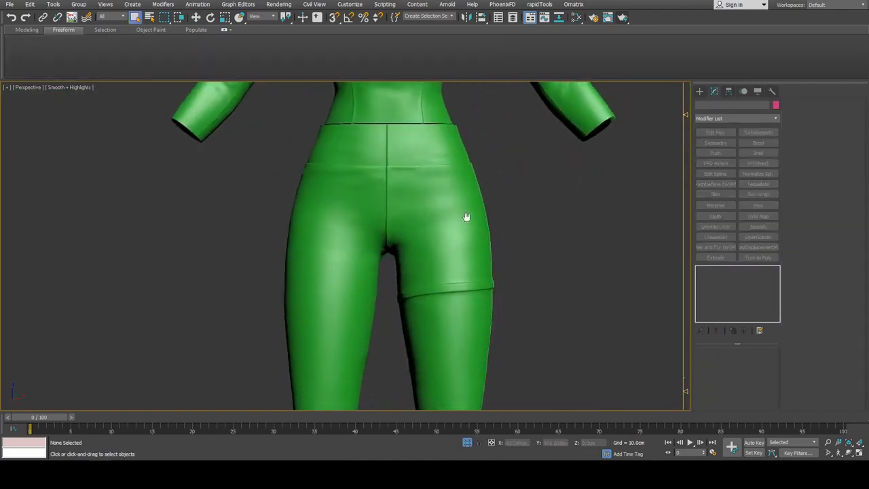
Reselect the bodysuit at its Edit Poly modifier with edged faces displayed.
{"action": "scroll", "coordinate": [466, 217], "scroll_direction": "up", "scroll_amount": 4}
{"action": "key", "text": "F4"}
{"action": "left_click", "coordinate": [463, 219]}
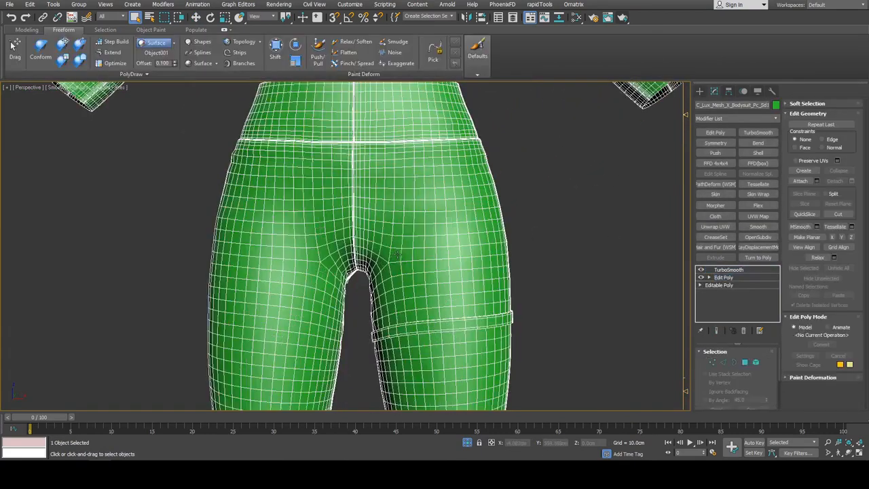
{"action": "middle_click_drag", "start_coordinate": [406, 251], "coordinate": [515, 219], "text": "alt"}
{"action": "scroll", "coordinate": [551, 235], "scroll_direction": "down", "scroll_amount": 4}
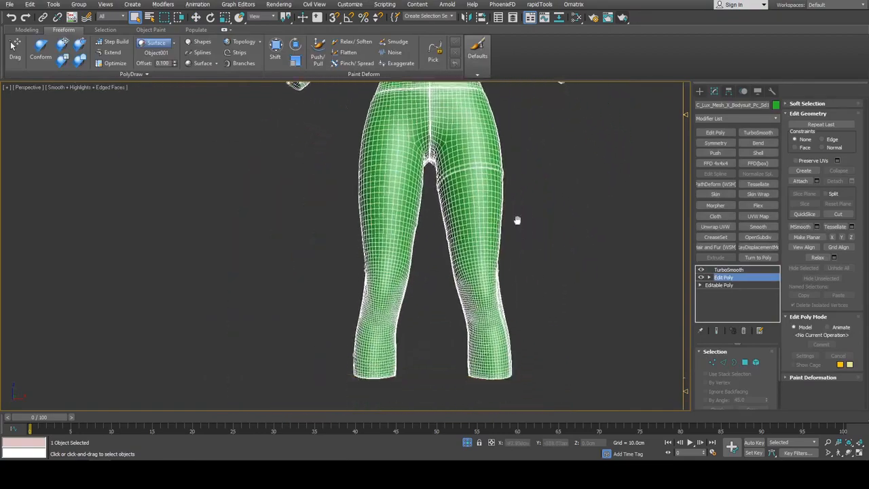
Examine the folds and seams around the bodysuit's knees and lower legs, with and without edged faces.
{"action": "key", "text": "F4"}
{"action": "mouse_move", "coordinate": [523, 254]}
{"action": "middle_mouse_down", "text": "alt"}
{"action": "mouse_move", "coordinate": [485, 271]}
{"action": "mouse_move", "coordinate": [519, 271]}
{"action": "mouse_move", "coordinate": [523, 263]}
{"action": "mouse_move", "coordinate": [489, 294]}
{"action": "mouse_move", "coordinate": [499, 279]}
{"action": "middle_mouse_up", "text": "alt"}
{"action": "scroll", "coordinate": [484, 276], "scroll_direction": "up", "scroll_amount": 5}
{"action": "key", "text": "F4"}
{"action": "key", "text": "F4"}
{"action": "key", "text": "F4"}
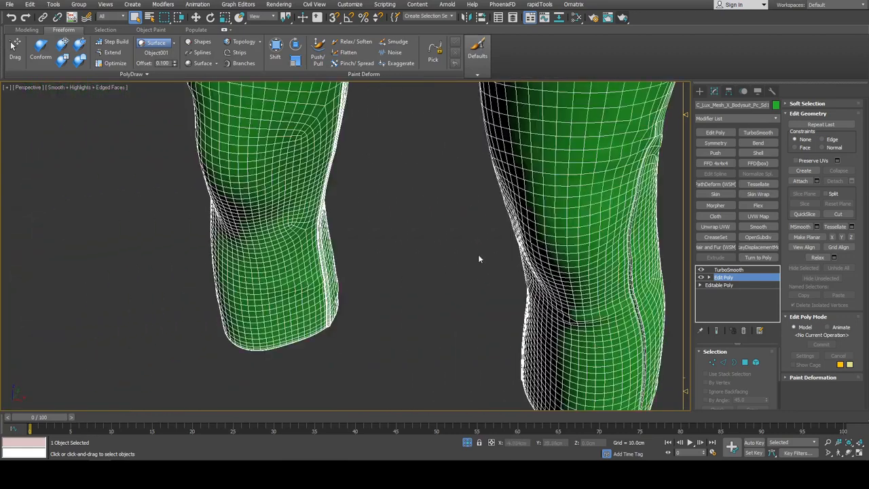
{"action": "key", "text": "F4"}
{"action": "scroll", "coordinate": [468, 236], "scroll_direction": "down", "scroll_amount": 2}
{"action": "key", "text": "F4"}
{"action": "key", "text": "F4"}
{"action": "middle_click_drag", "start_coordinate": [467, 238], "coordinate": [406, 299], "text": "alt"}
{"action": "key", "text": "F4"}
{"action": "key", "text": "F4"}
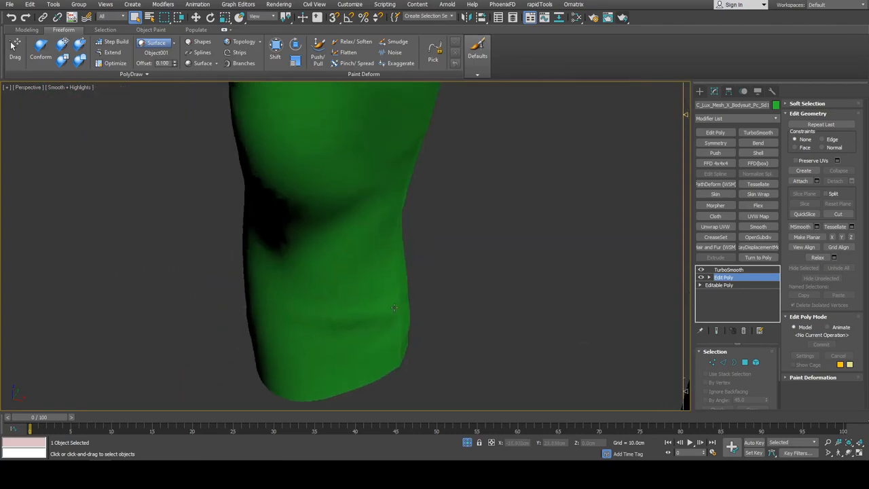
{"action": "scroll", "coordinate": [411, 299], "scroll_direction": "down", "scroll_amount": 3}
{"action": "key", "text": "F4"}
{"action": "key", "text": "F4"}
{"action": "key", "text": "F4"}
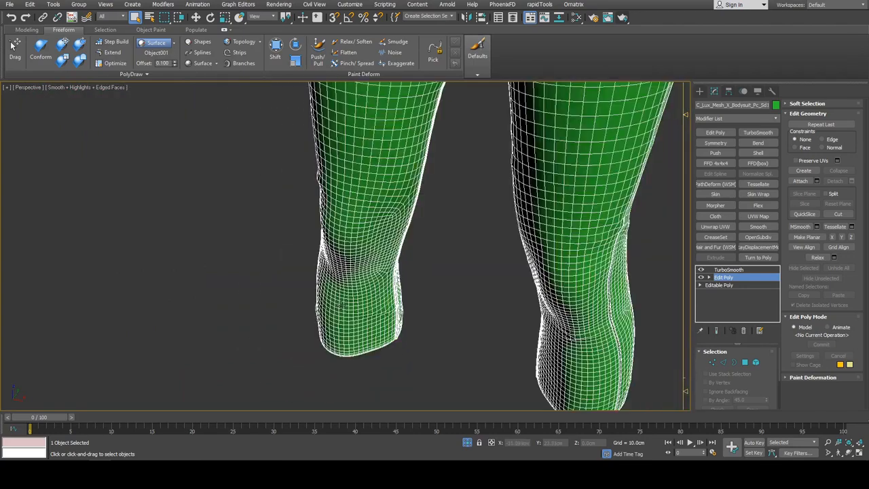
{"action": "key", "text": "F4"}
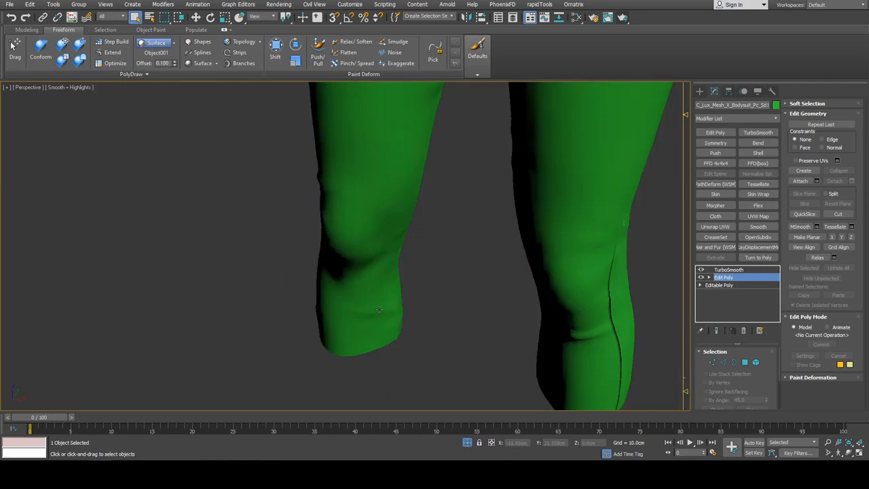
{"action": "middle_click_drag", "start_coordinate": [378, 309], "coordinate": [425, 320], "text": "alt"}
{"action": "key", "text": "F4"}
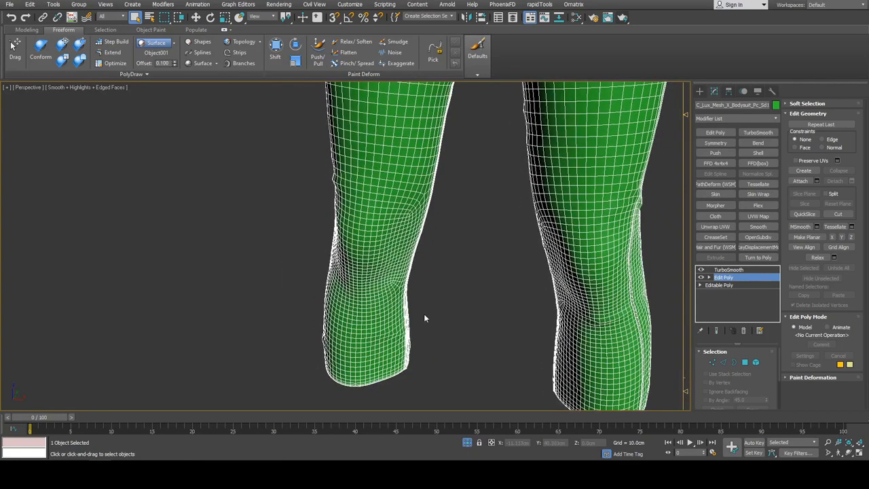
{"action": "key", "text": "F4"}
Examine the raised thigh band and hip area from several angles, with and without edged faces.
{"action": "middle_click_drag", "start_coordinate": [369, 331], "coordinate": [487, 266], "text": "alt"}
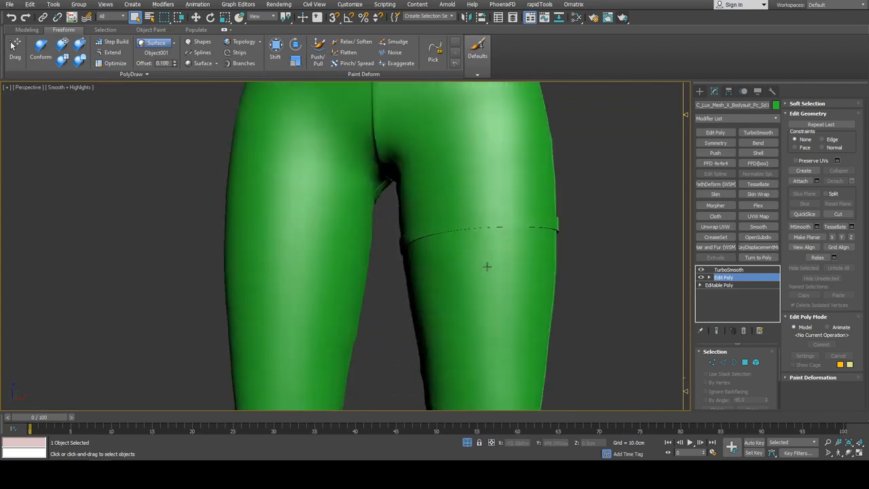
{"action": "key", "text": "F4"}
{"action": "key", "text": "F4"}
{"action": "scroll", "coordinate": [502, 252], "scroll_direction": "up", "scroll_amount": 3}
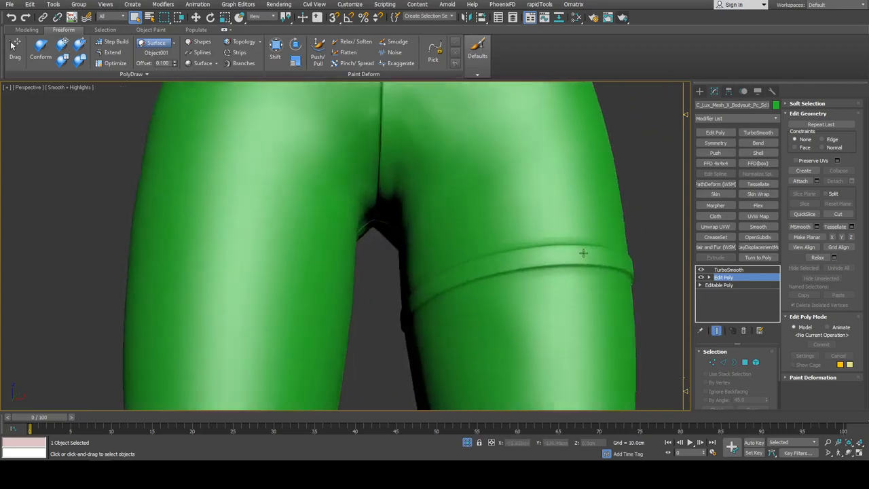
{"action": "key", "text": "F4"}
{"action": "key", "text": "F4"}
{"action": "middle_click_drag", "start_coordinate": [554, 273], "coordinate": [467, 258], "text": "alt"}
{"action": "scroll", "coordinate": [446, 229], "scroll_direction": "down", "scroll_amount": 4}
{"action": "scroll", "coordinate": [459, 268], "scroll_direction": "up", "scroll_amount": 5}
Select the horizontal edge loop around the middle of the waistband and extrude it inward with a height of -0.01 cm.
{"action": "key", "text": "F4"}
{"action": "double_click", "coordinate": [482, 259]}
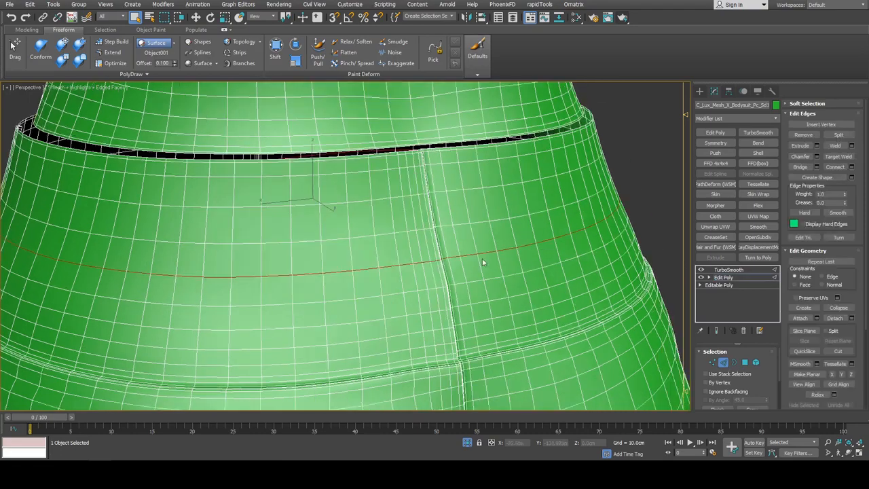
{"action": "scroll", "coordinate": [502, 253], "scroll_direction": "up", "scroll_amount": 6}
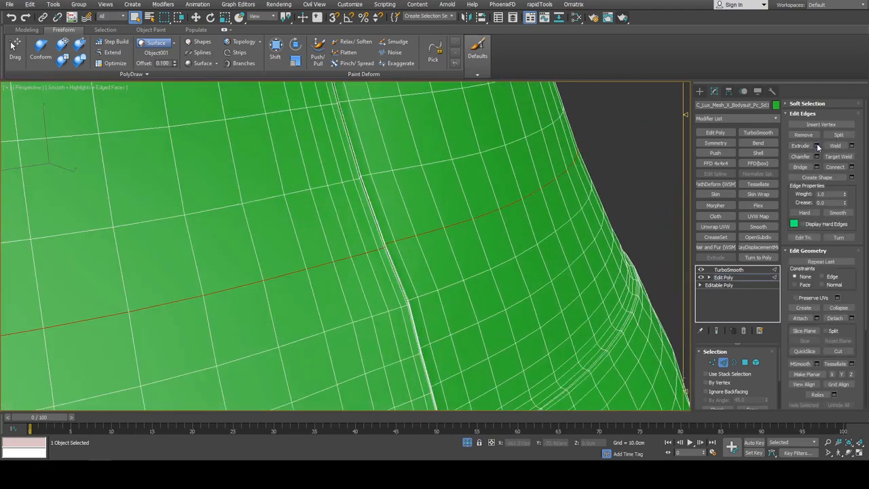
{"action": "left_click", "coordinate": [816, 145]}
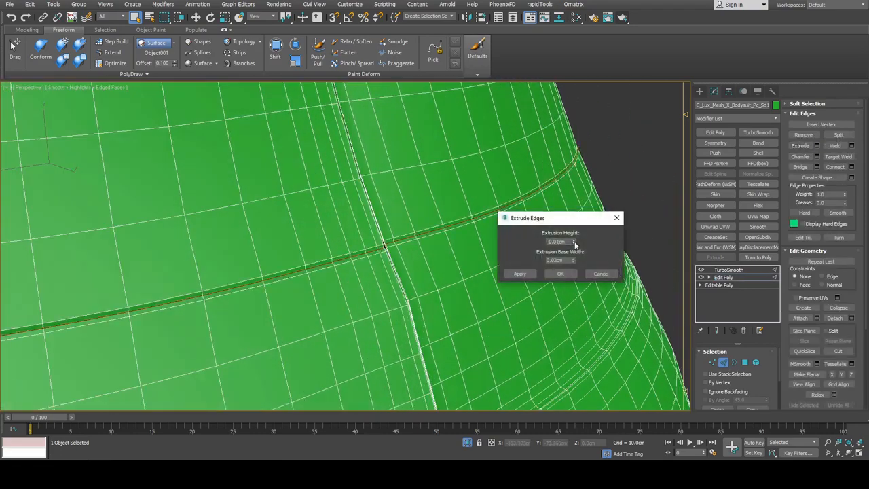
{"action": "left_click", "coordinate": [561, 273]}
Examine where the new waistband groove crosses the centre seam, with and without edged faces.
{"action": "key", "text": "F4"}
{"action": "scroll", "coordinate": [479, 249], "scroll_direction": "up", "scroll_amount": 5}
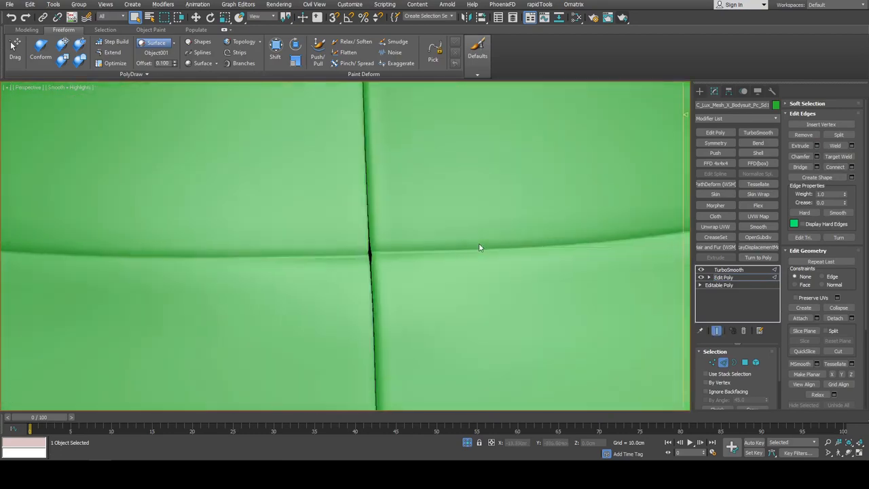
{"action": "key", "text": "F4"}
{"action": "scroll", "coordinate": [479, 248], "scroll_direction": "down", "scroll_amount": 3}
{"action": "middle_click_drag", "start_coordinate": [393, 240], "coordinate": [389, 183], "text": "alt"}
{"action": "scroll", "coordinate": [405, 188], "scroll_direction": "down", "scroll_amount": 4}
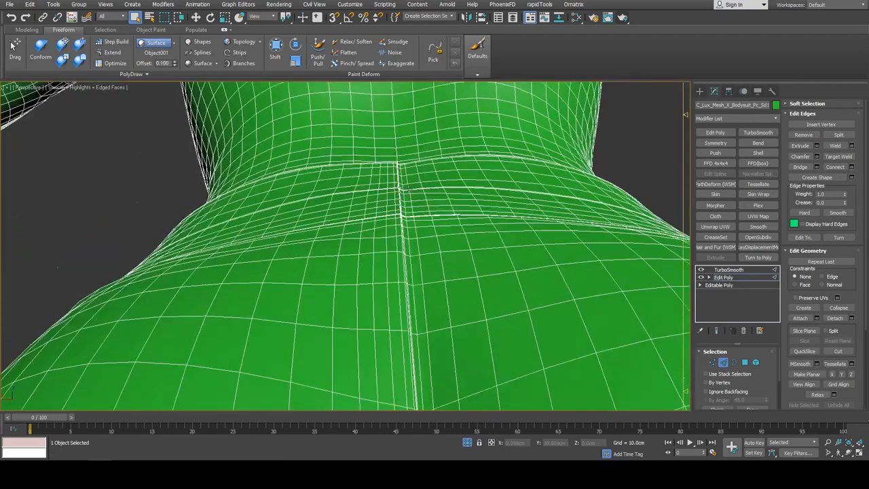
{"action": "scroll", "coordinate": [496, 266], "scroll_direction": "up", "scroll_amount": 4}
{"action": "scroll", "coordinate": [495, 265], "scroll_direction": "up", "scroll_amount": 2}
Turn off the Edit Poly modifier and inspect the centre seam's gap and edge flow at the waistband.
{"action": "key", "text": "2"}
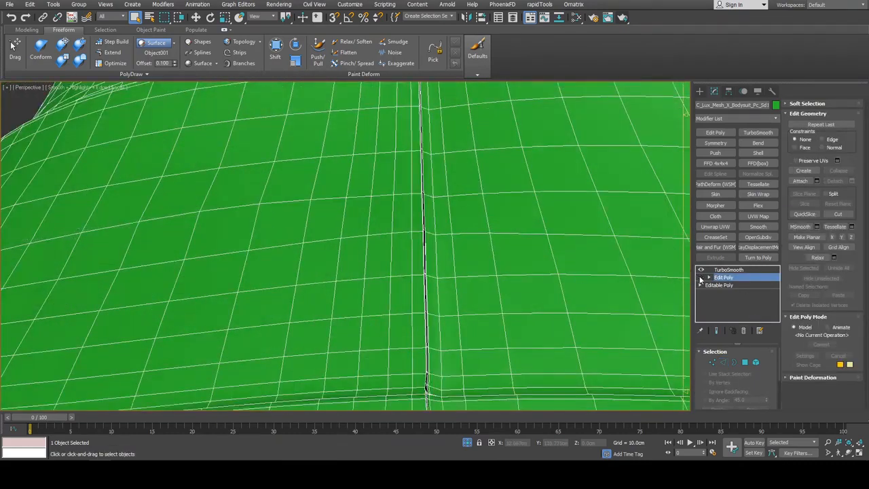
{"action": "scroll", "coordinate": [523, 233], "scroll_direction": "down", "scroll_amount": 2}
{"action": "scroll", "coordinate": [491, 226], "scroll_direction": "down", "scroll_amount": 2}
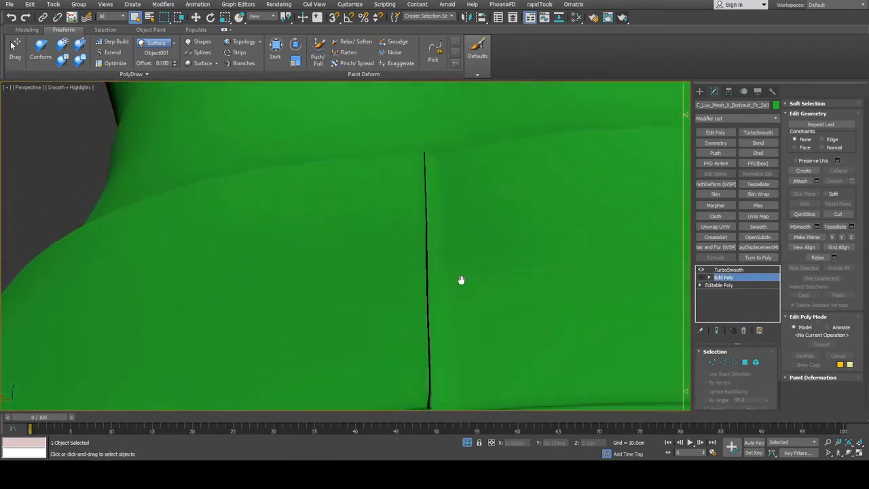
{"action": "scroll", "coordinate": [452, 235], "scroll_direction": "up", "scroll_amount": 5}
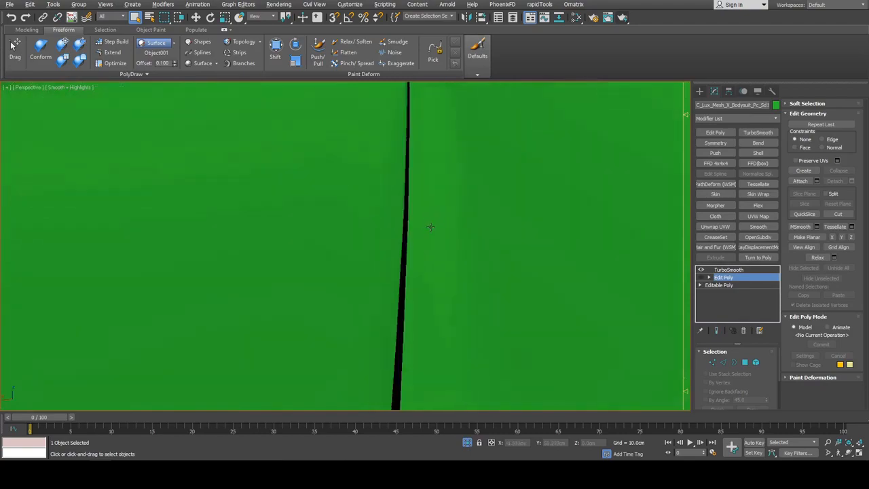
{"action": "scroll", "coordinate": [431, 227], "scroll_direction": "down", "scroll_amount": 3}
{"action": "key", "text": "F4"}
{"action": "middle_click_drag", "start_coordinate": [430, 227], "coordinate": [475, 226], "text": "alt"}
{"action": "scroll", "coordinate": [465, 201], "scroll_direction": "down", "scroll_amount": 2}
{"action": "scroll", "coordinate": [427, 231], "scroll_direction": "up", "scroll_amount": 1}
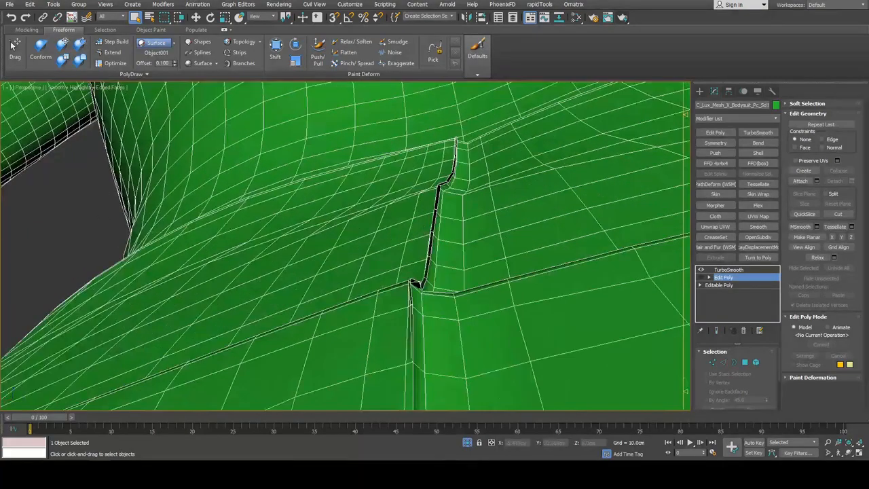
Examine the bodysuit's waist and centre seam from farther away, with and without edged faces.
{"action": "scroll", "coordinate": [434, 272], "scroll_direction": "down", "scroll_amount": 4}
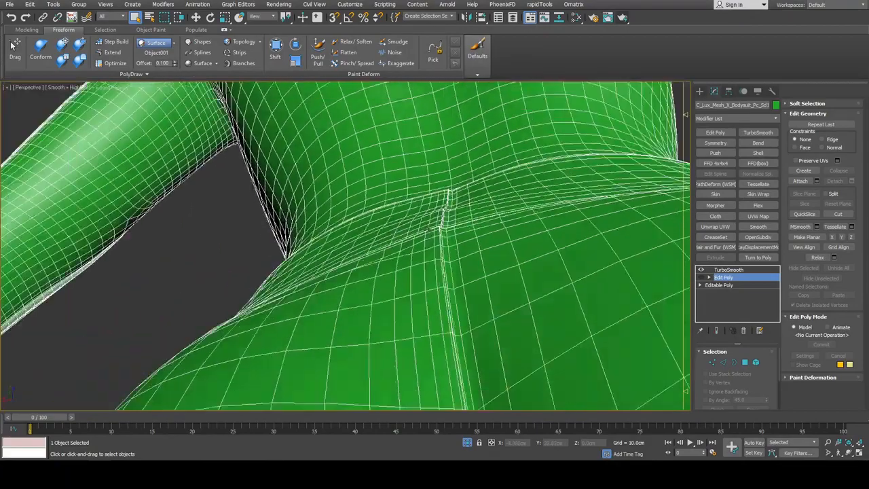
{"action": "mouse_move", "coordinate": [444, 231]}
{"action": "middle_mouse_down", "text": "alt"}
{"action": "mouse_move", "coordinate": [490, 253]}
{"action": "mouse_move", "coordinate": [440, 281]}
{"action": "mouse_move", "coordinate": [393, 246]}
{"action": "mouse_move", "coordinate": [434, 275]}
{"action": "mouse_move", "coordinate": [476, 267]}
{"action": "mouse_move", "coordinate": [489, 234]}
{"action": "mouse_move", "coordinate": [360, 214]}
{"action": "mouse_move", "coordinate": [500, 243]}
{"action": "mouse_move", "coordinate": [438, 245]}
{"action": "mouse_move", "coordinate": [391, 231]}
{"action": "mouse_move", "coordinate": [428, 210]}
{"action": "mouse_move", "coordinate": [440, 216]}
{"action": "middle_mouse_up", "text": "alt"}
{"action": "scroll", "coordinate": [440, 281], "scroll_direction": "down", "scroll_amount": 2}
{"action": "scroll", "coordinate": [393, 247], "scroll_direction": "down", "scroll_amount": 1}
{"action": "key", "text": "F4"}
{"action": "key", "text": "F4"}
{"action": "scroll", "coordinate": [458, 270], "scroll_direction": "down", "scroll_amount": 2}
{"action": "scroll", "coordinate": [489, 234], "scroll_direction": "down", "scroll_amount": 5}
{"action": "scroll", "coordinate": [489, 233], "scroll_direction": "up", "scroll_amount": 4}
{"action": "scroll", "coordinate": [438, 245], "scroll_direction": "up", "scroll_amount": 2}
End the bodysuit's isolation to show the full outfit and select the skirt covering the hips.
{"action": "key", "text": "ctrl+d"}
{"action": "scroll", "coordinate": [394, 232], "scroll_direction": "up", "scroll_amount": 4}
{"action": "scroll", "coordinate": [439, 216], "scroll_direction": "down", "scroll_amount": 5}
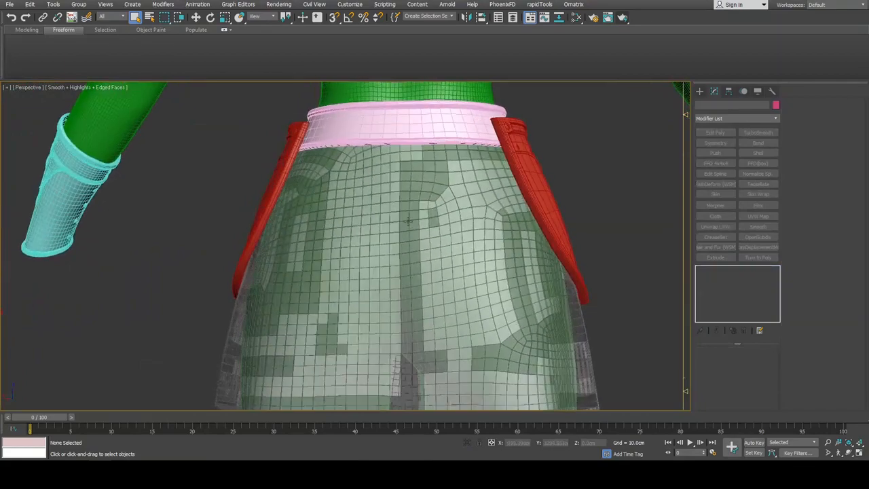
{"action": "left_click", "coordinate": [409, 259]}
{"action": "middle_click_drag", "start_coordinate": [410, 258], "coordinate": [384, 266]}
{"action": "scroll", "coordinate": [384, 265], "scroll_direction": "down", "scroll_amount": 2}
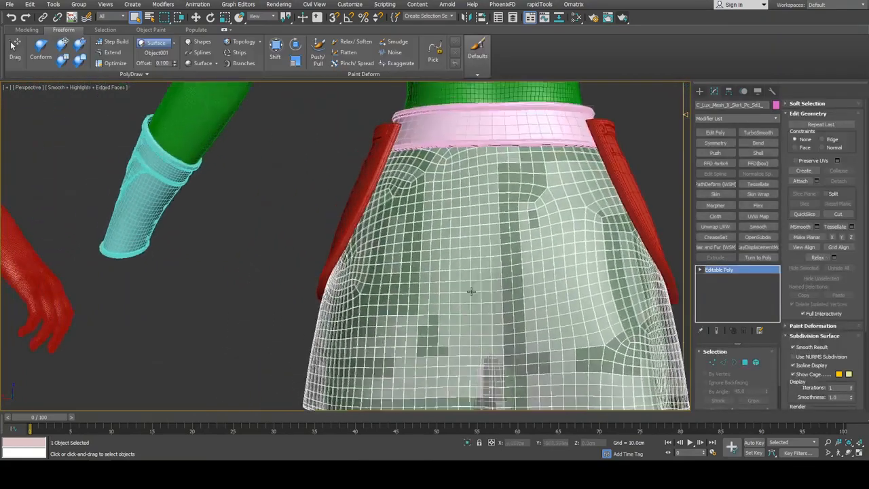
{"action": "scroll", "coordinate": [468, 292], "scroll_direction": "down", "scroll_amount": 3}
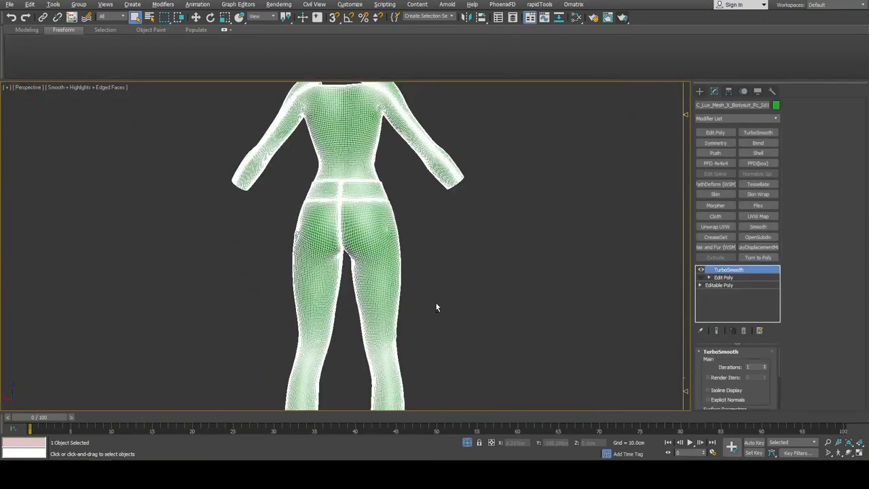
Turn off the TurboSmooth modifier on the bodysuit and bring back edged faces at the rear waistband.
{"action": "scroll", "coordinate": [516, 222], "scroll_direction": "up", "scroll_amount": 6}
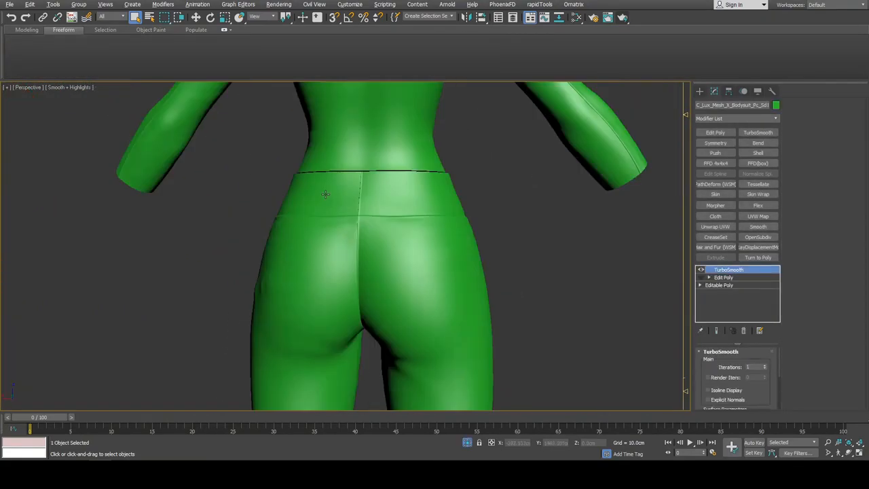
{"action": "key", "text": "F4"}
{"action": "left_click", "coordinate": [701, 270]}
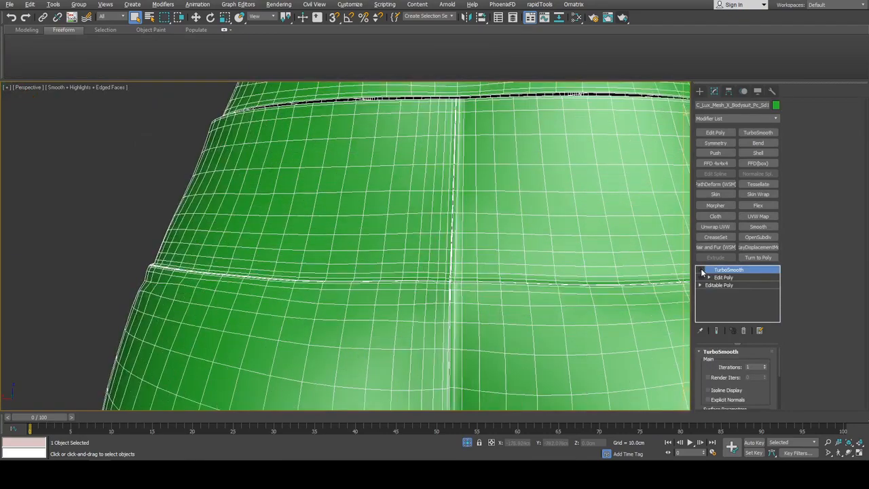
Examine the bodysuit's centre back seam and waistband grooves without smoothing, with and without edged faces.
{"action": "key", "text": "F4"}
{"action": "scroll", "coordinate": [452, 215], "scroll_direction": "up", "scroll_amount": 5}
{"action": "key", "text": "F4"}
{"action": "middle_click_drag", "start_coordinate": [452, 215], "coordinate": [436, 231]}
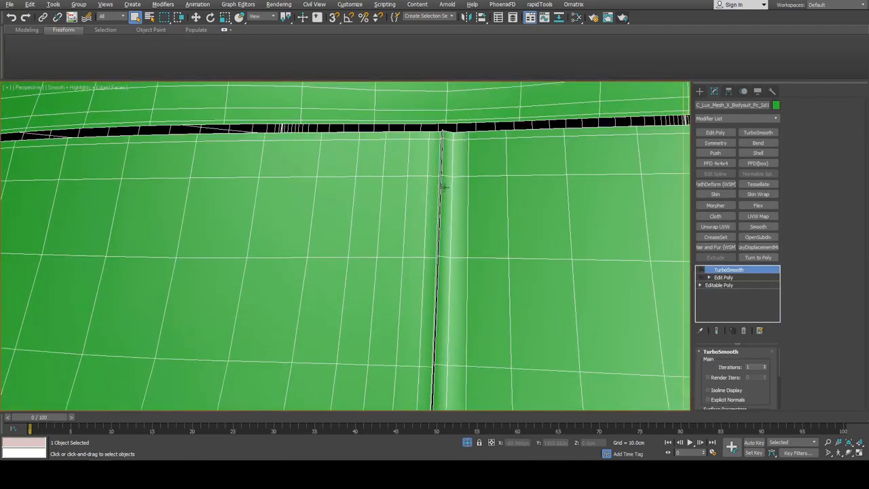
{"action": "mouse_move", "coordinate": [442, 188]}
{"action": "middle_mouse_down", "text": "alt"}
{"action": "mouse_move", "coordinate": [444, 213]}
{"action": "mouse_move", "coordinate": [455, 194]}
{"action": "middle_mouse_up", "text": "alt"}
{"action": "scroll", "coordinate": [473, 229], "scroll_direction": "down", "scroll_amount": 4}
{"action": "middle_click_drag", "start_coordinate": [473, 228], "coordinate": [466, 209]}
{"action": "scroll", "coordinate": [461, 177], "scroll_direction": "down", "scroll_amount": 3}
{"action": "key", "text": "F4"}
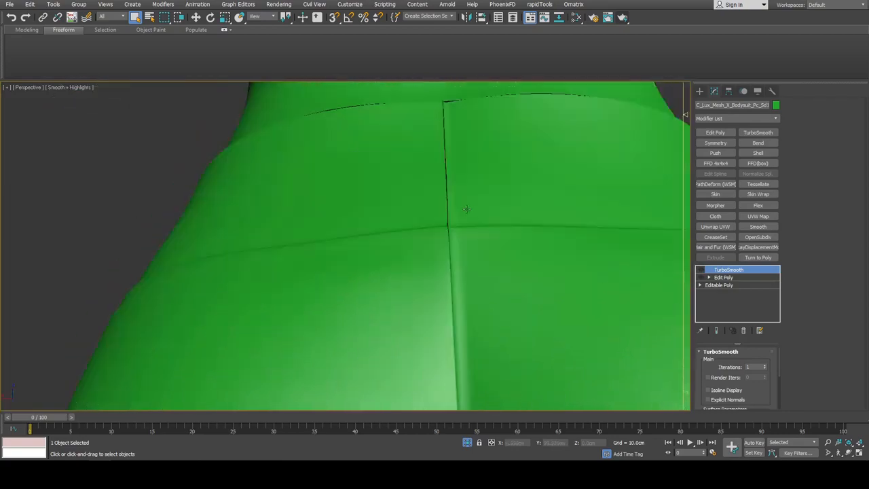
{"action": "key", "text": "F4"}
Turn the existing Edit Poly modifier back on and add another Edit Poly above it at edge level.
{"action": "left_click", "coordinate": [732, 277]}
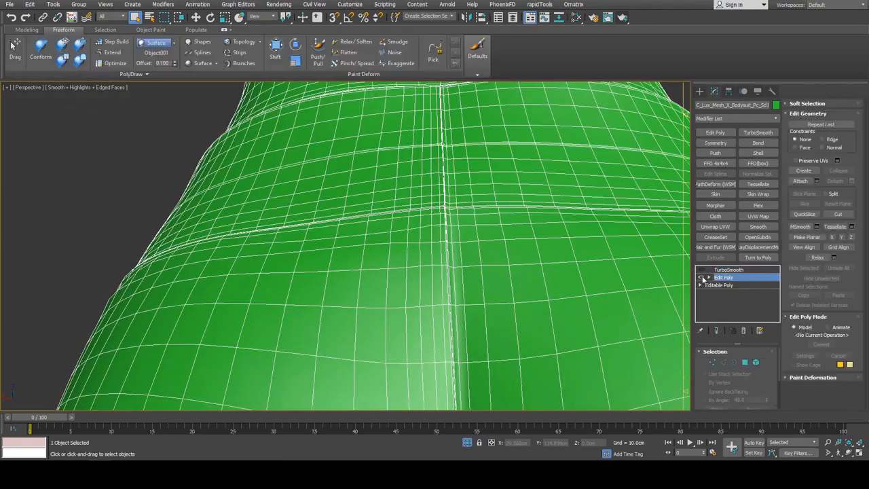
{"action": "key", "text": "2"}
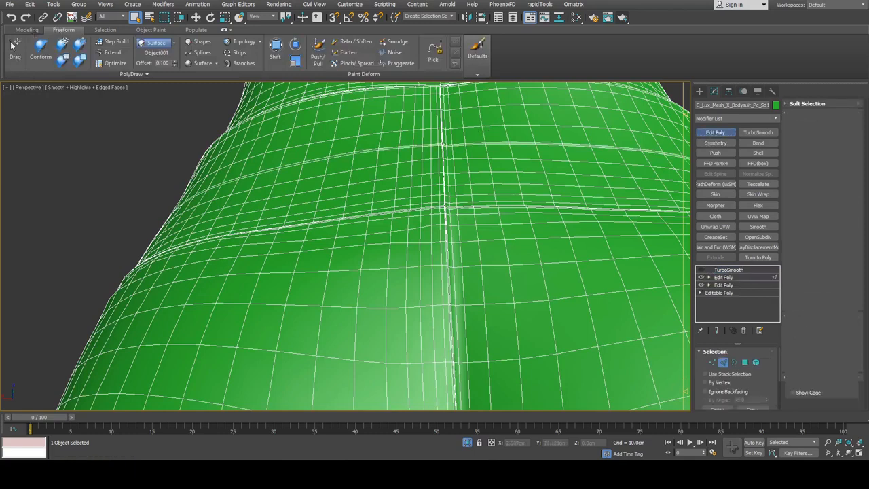
Open Loop Tools from the modelling loop commands and move its window clear of the mesh.
{"action": "left_click", "coordinate": [28, 31]}
{"action": "left_click", "coordinate": [590, 75]}
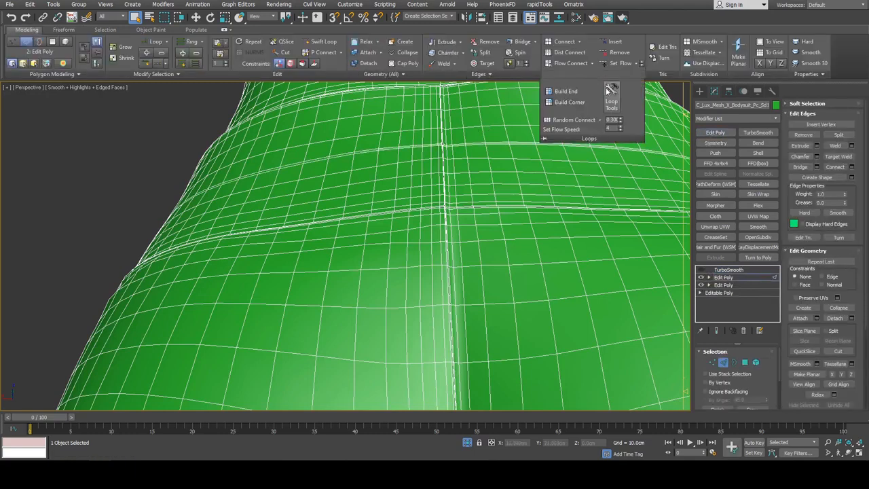
{"action": "left_click", "coordinate": [615, 92]}
{"action": "left_click_drag", "start_coordinate": [99, 147], "coordinate": [64, 148]}
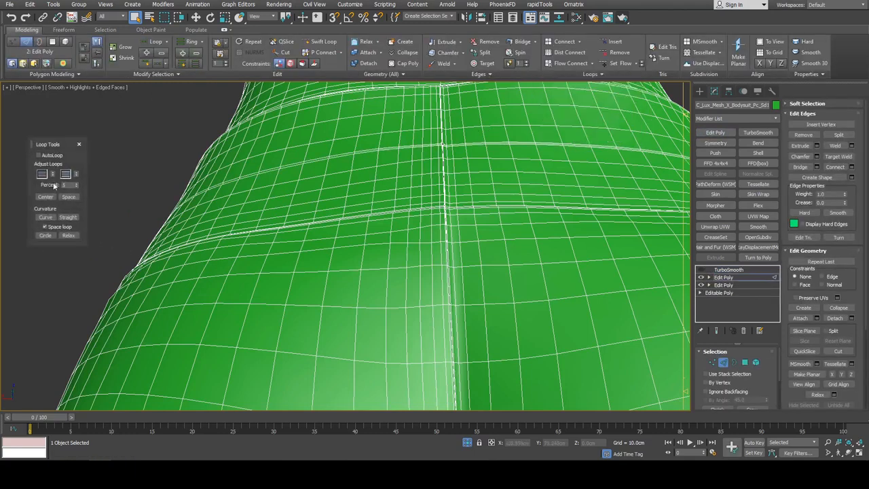
Select the edge loop running down the bodysuit's centre seam groove and centre it with Loop Tools.
{"action": "scroll", "coordinate": [466, 246], "scroll_direction": "up", "scroll_amount": 4}
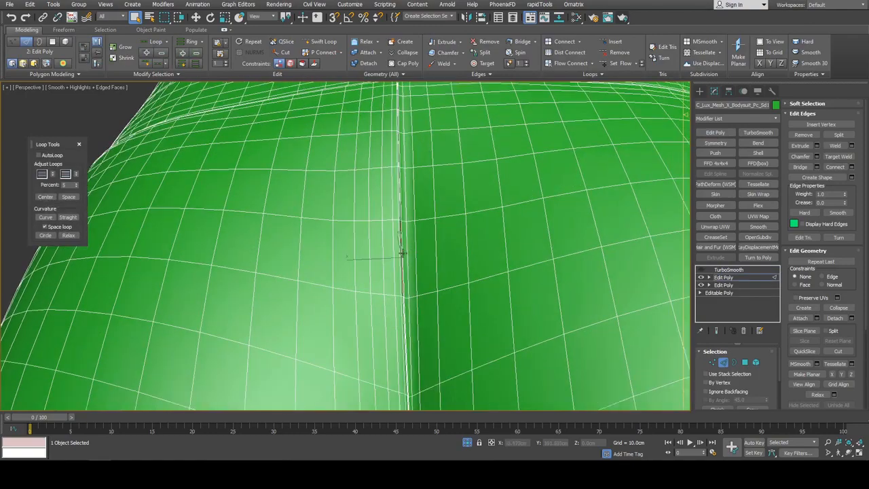
{"action": "scroll", "coordinate": [401, 252], "scroll_direction": "up", "scroll_amount": 3}
{"action": "middle_click_drag", "start_coordinate": [403, 198], "coordinate": [351, 178], "text": "alt"}
{"action": "middle_click_drag", "start_coordinate": [378, 183], "coordinate": [389, 238]}
{"action": "middle_click_drag", "start_coordinate": [390, 158], "coordinate": [439, 195]}
{"action": "scroll", "coordinate": [390, 162], "scroll_direction": "up", "scroll_amount": 3}
{"action": "scroll", "coordinate": [399, 182], "scroll_direction": "down", "scroll_amount": 3}
{"action": "scroll", "coordinate": [432, 221], "scroll_direction": "down", "scroll_amount": 2}
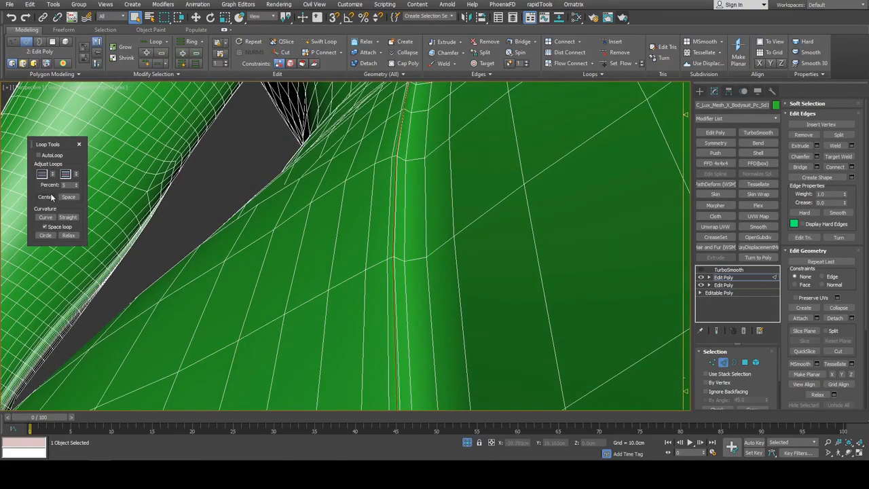
Examine the adjusted centre seam and hips from several distances, toggling edged faces and wireframe.
{"action": "middle_click_drag", "start_coordinate": [344, 167], "coordinate": [477, 160], "text": "alt"}
{"action": "scroll", "coordinate": [411, 256], "scroll_direction": "down", "scroll_amount": 10}
{"action": "scroll", "coordinate": [462, 271], "scroll_direction": "up", "scroll_amount": 5}
{"action": "key", "text": "F4"}
{"action": "scroll", "coordinate": [461, 218], "scroll_direction": "up", "scroll_amount": 4}
{"action": "scroll", "coordinate": [453, 196], "scroll_direction": "down", "scroll_amount": 10}
{"action": "key", "text": "F4"}
{"action": "key", "text": "F3"}
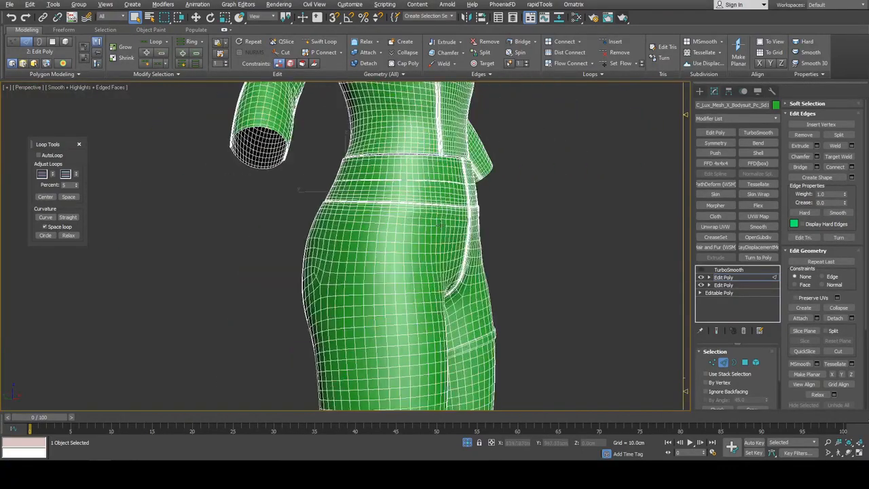
Centre the seam groove's edge loop where it meets the lower waistband groove.
{"action": "mouse_move", "coordinate": [521, 319]}
{"action": "middle_mouse_down", "text": "alt"}
{"action": "mouse_move", "coordinate": [426, 199]}
{"action": "mouse_move", "coordinate": [506, 226]}
{"action": "mouse_move", "coordinate": [469, 169]}
{"action": "middle_mouse_up", "text": "alt"}
{"action": "scroll", "coordinate": [427, 199], "scroll_direction": "up", "scroll_amount": 8}
{"action": "scroll", "coordinate": [453, 197], "scroll_direction": "up", "scroll_amount": 4}
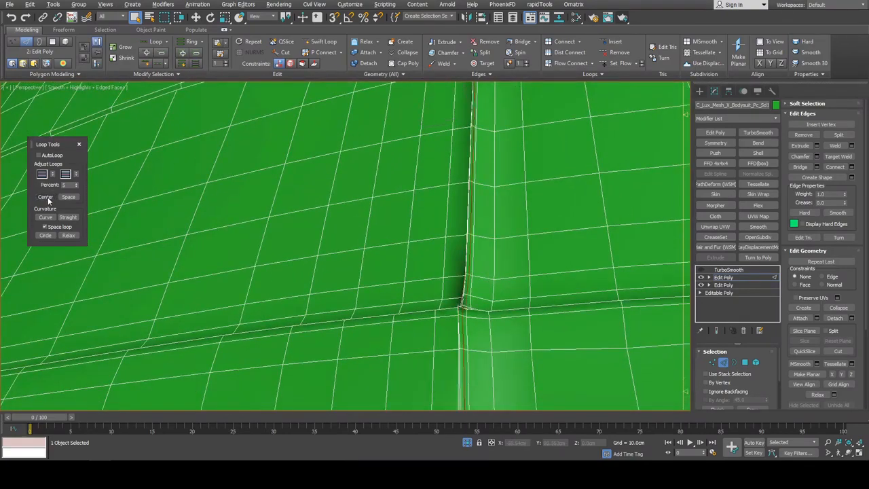
{"action": "middle_click_drag", "start_coordinate": [481, 277], "coordinate": [479, 206]}
{"action": "scroll", "coordinate": [479, 207], "scroll_direction": "up", "scroll_amount": 3}
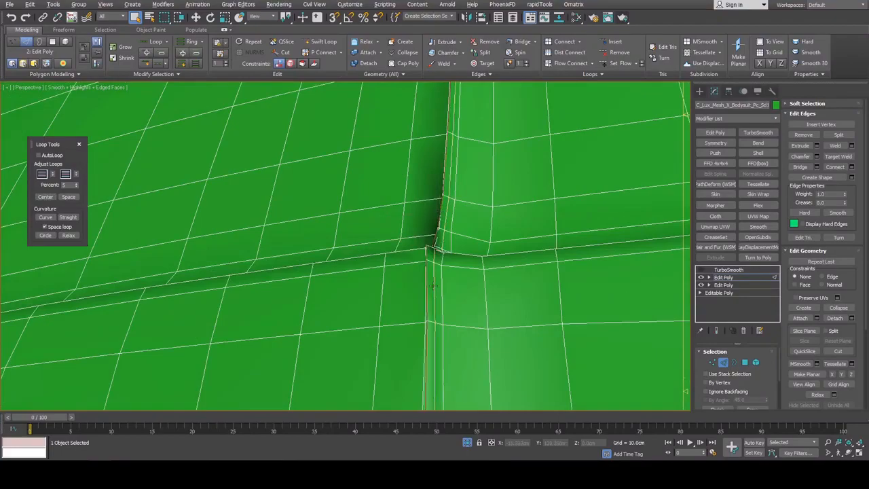
Examine the selected seam loop across the back of the hips in wireframe and shaded views.
{"action": "scroll", "coordinate": [433, 285], "scroll_direction": "down", "scroll_amount": 10}
{"action": "key", "text": "F3"}
{"action": "scroll", "coordinate": [433, 285], "scroll_direction": "down", "scroll_amount": 3}
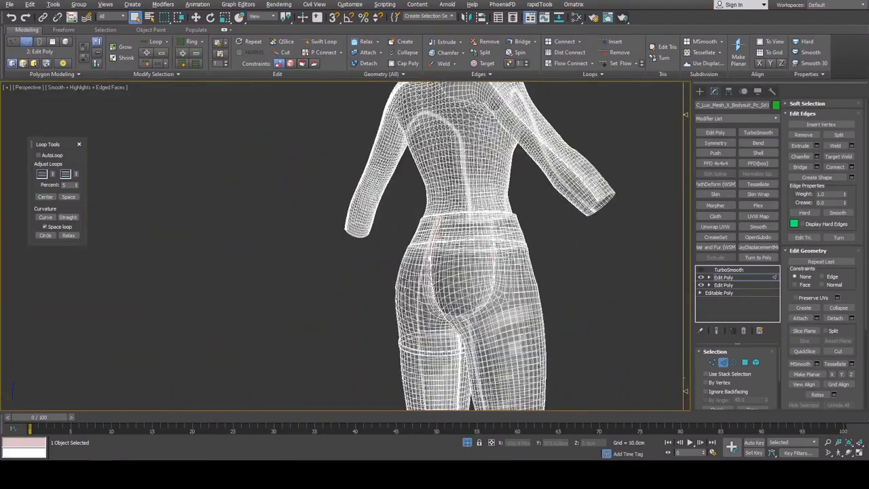
{"action": "key", "text": "F3"}
{"action": "scroll", "coordinate": [500, 289], "scroll_direction": "up", "scroll_amount": 3}
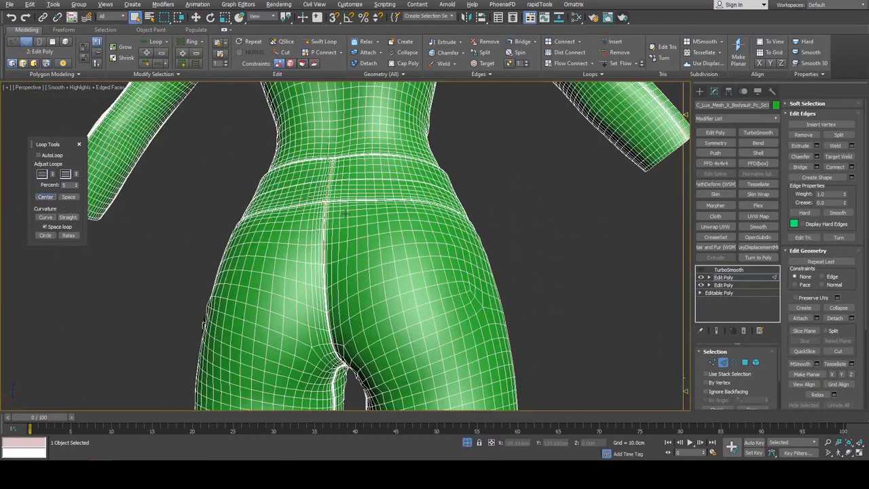
{"action": "key", "text": "F4"}
{"action": "scroll", "coordinate": [345, 213], "scroll_direction": "up", "scroll_amount": 8}
{"action": "key", "text": "F4"}
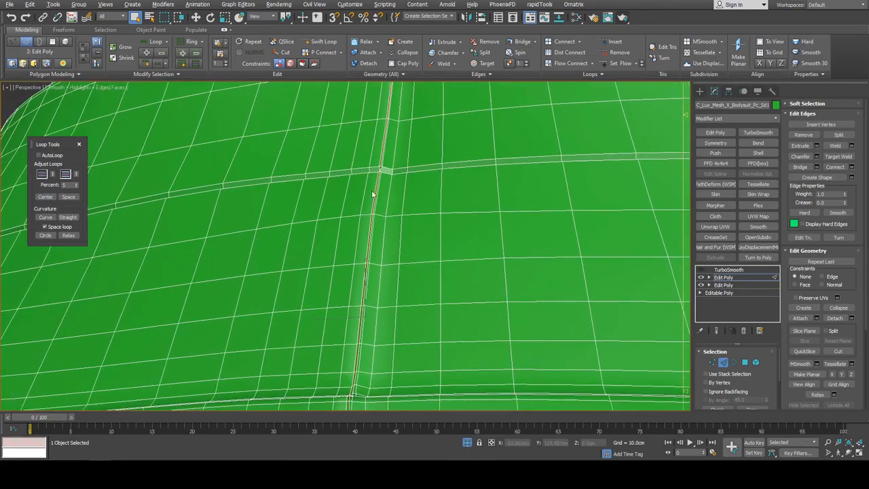
Select the seam edge loop at the small opening in the waistband crossing and centre it with Loop Tools.
{"action": "scroll", "coordinate": [372, 196], "scroll_direction": "up", "scroll_amount": 8}
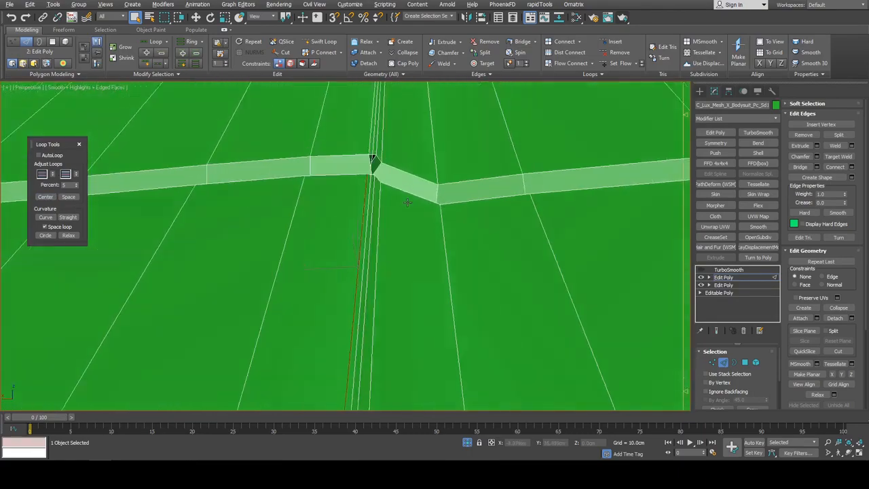
{"action": "middle_click_drag", "start_coordinate": [405, 174], "coordinate": [415, 236]}
{"action": "scroll", "coordinate": [416, 236], "scroll_direction": "up", "scroll_amount": 2}
{"action": "key", "text": "F3"}
{"action": "middle_click_drag", "start_coordinate": [433, 188], "coordinate": [434, 241]}
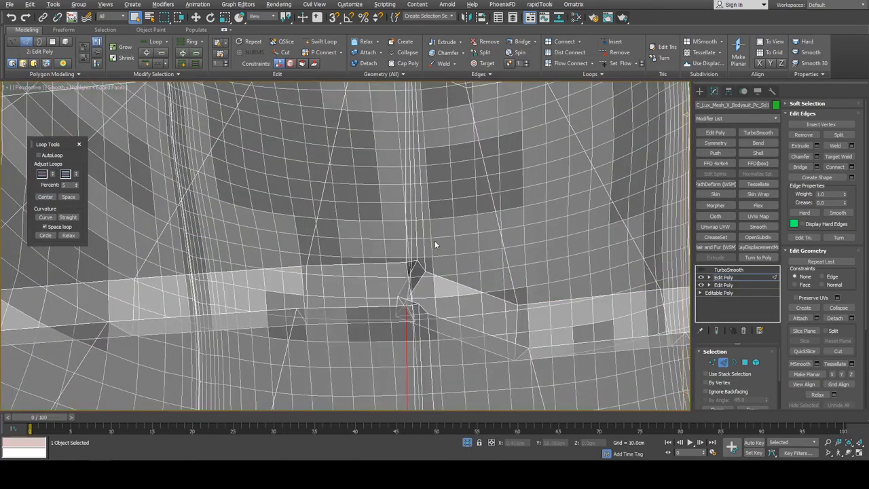
{"action": "key", "text": "F3"}
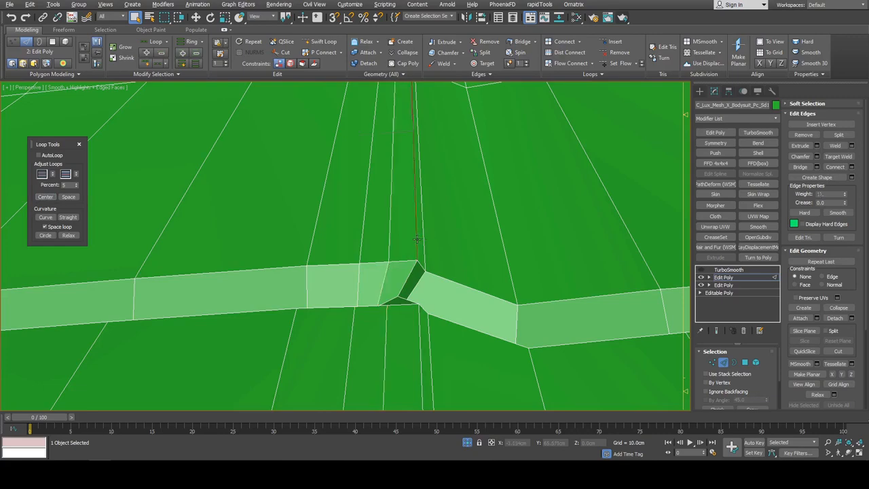
{"action": "scroll", "coordinate": [407, 243], "scroll_direction": "down", "scroll_amount": 8}
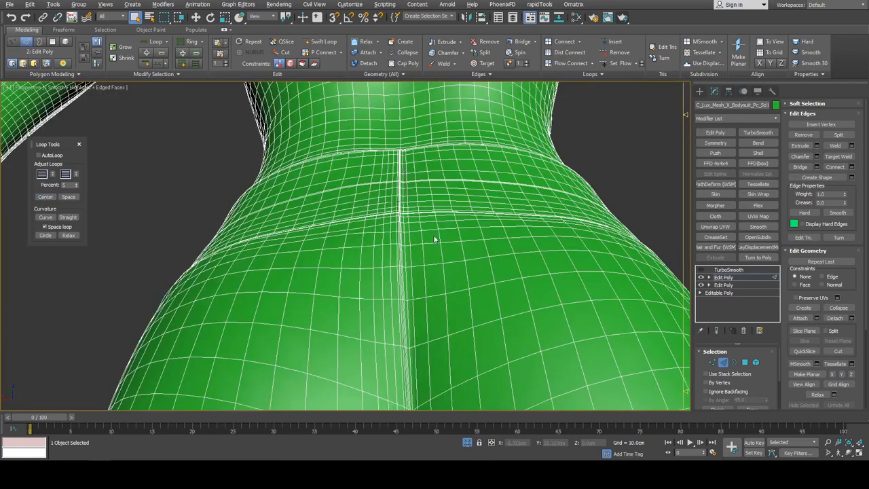
Examine the waistband and upper bodysuit with and without edged faces, and leave edge editing.
{"action": "key", "text": "F4"}
{"action": "middle_click_drag", "start_coordinate": [435, 238], "coordinate": [528, 185]}
{"action": "key", "text": "F4"}
{"action": "key", "text": "F4"}
{"action": "scroll", "coordinate": [465, 278], "scroll_direction": "down", "scroll_amount": 4}
{"action": "key", "text": "F4"}
{"action": "key", "text": "2"}
{"action": "key", "text": "2"}
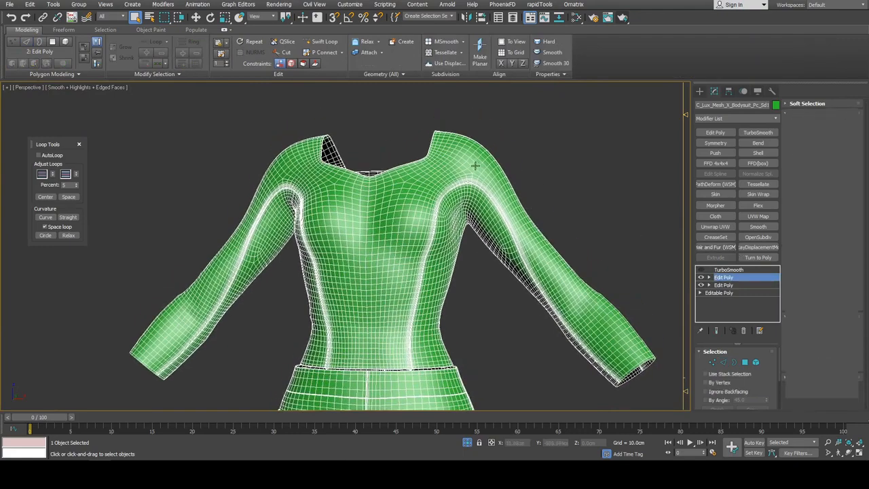
Clone one shoulder polygon of the bodysuit to a separate object beside the shoulder and select the copy.
{"action": "left_click", "coordinate": [471, 161]}
{"action": "key", "text": "w"}
{"action": "scroll", "coordinate": [463, 162], "scroll_direction": "up", "scroll_amount": 4}
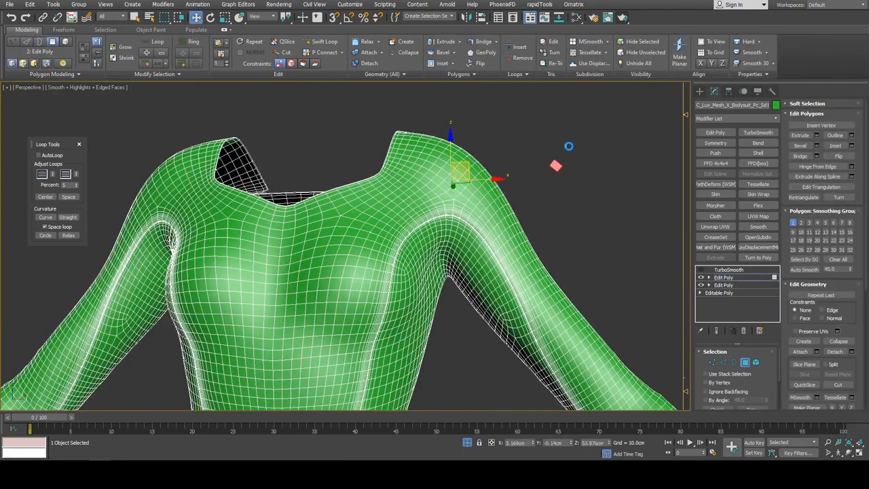
{"action": "left_click_drag", "start_coordinate": [459, 172], "coordinate": [561, 155], "text": "shift"}
{"action": "left_click", "coordinate": [606, 249]}
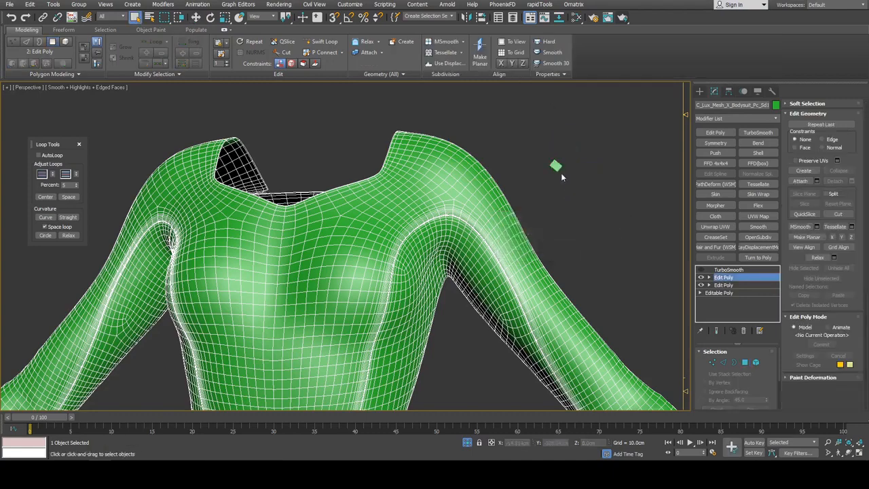
{"action": "left_click", "coordinate": [556, 167]}
End the bodysuit's isolation and select the red body mesh standing beside the dressed character.
{"action": "middle_click_drag", "start_coordinate": [556, 166], "coordinate": [547, 158]}
{"action": "scroll", "coordinate": [463, 228], "scroll_direction": "down", "scroll_amount": 3}
{"action": "mouse_move", "coordinate": [464, 229]}
{"action": "middle_mouse_down"}
{"action": "mouse_move", "coordinate": [437, 180]}
{"action": "mouse_move", "coordinate": [443, 198]}
{"action": "middle_mouse_up"}
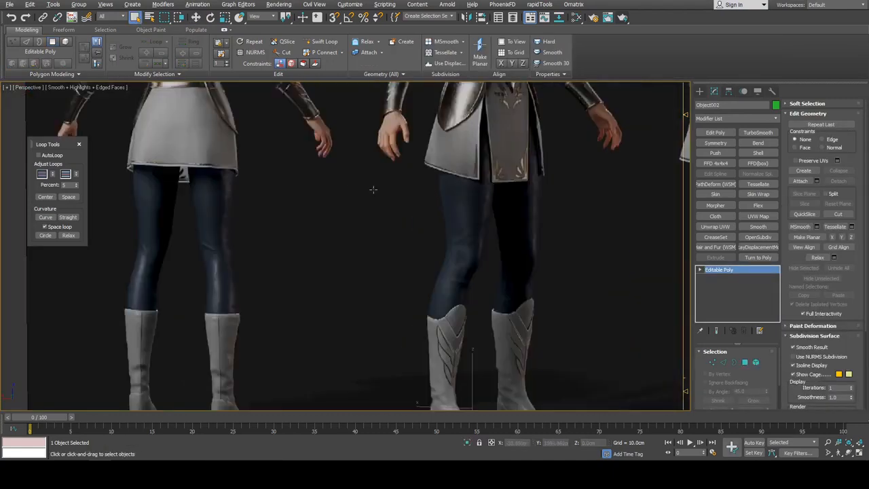
{"action": "middle_click_drag", "start_coordinate": [436, 227], "coordinate": [563, 248], "text": "alt"}
{"action": "middle_click_drag", "start_coordinate": [315, 245], "coordinate": [466, 247]}
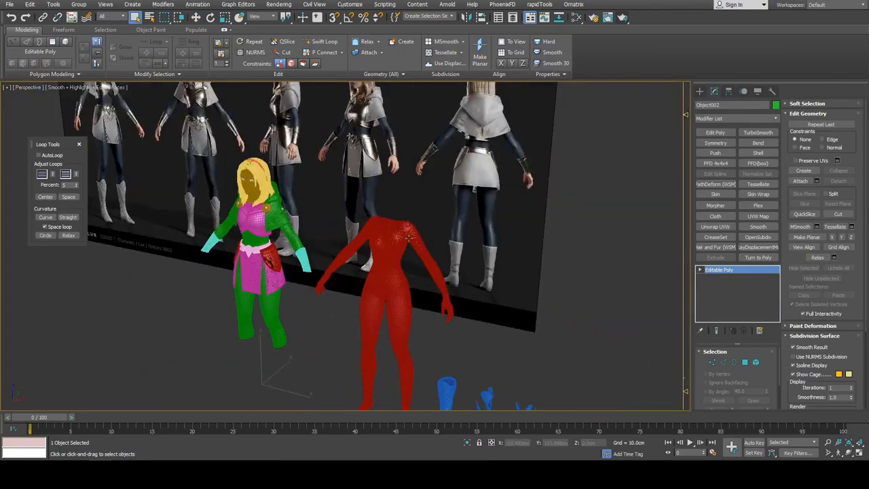
{"action": "left_click", "coordinate": [389, 246]}
{"action": "middle_click_drag", "start_coordinate": [388, 247], "coordinate": [434, 234], "text": "alt"}
{"action": "middle_click_drag", "start_coordinate": [434, 235], "coordinate": [434, 190]}
{"action": "scroll", "coordinate": [448, 183], "scroll_direction": "up", "scroll_amount": 5}
{"action": "middle_click_drag", "start_coordinate": [513, 156], "coordinate": [514, 190]}
{"action": "scroll", "coordinate": [502, 173], "scroll_direction": "up", "scroll_amount": 3}
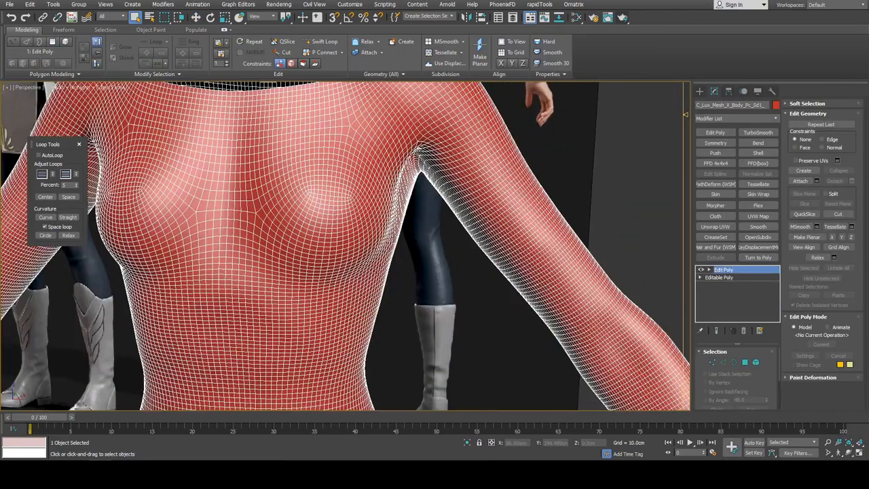
Clone one upper-arm polygon of the body mesh to a separate object beside the arm and leave polygon editing.
{"action": "key", "text": "4"}
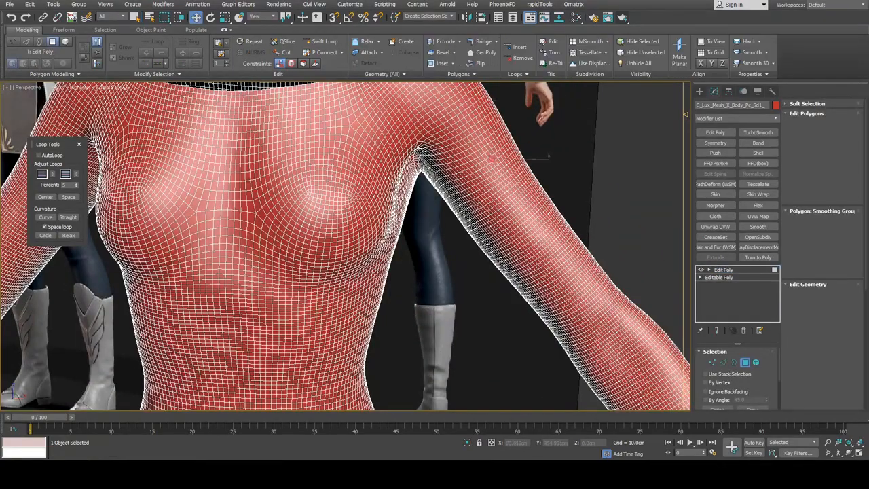
{"action": "middle_click_drag", "start_coordinate": [501, 142], "coordinate": [477, 193]}
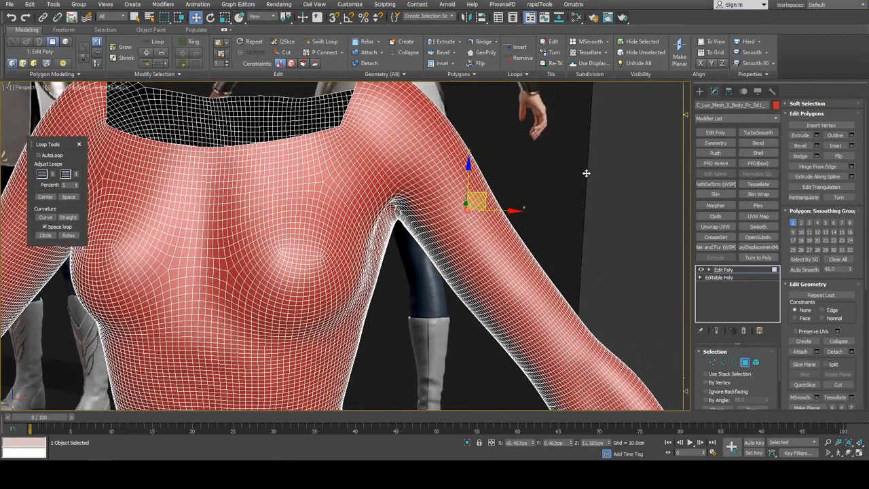
{"action": "left_click_drag", "start_coordinate": [571, 195], "coordinate": [577, 192], "text": "shift"}
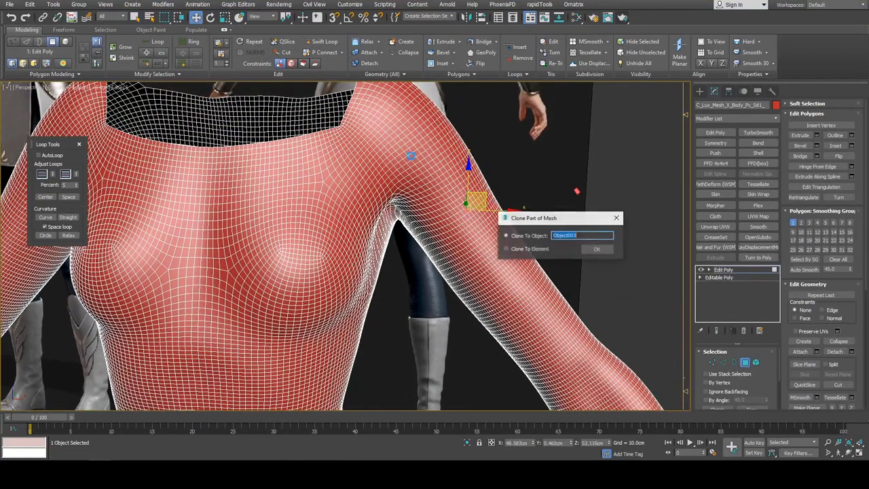
{"action": "left_click", "coordinate": [609, 250]}
{"action": "key", "text": "4"}
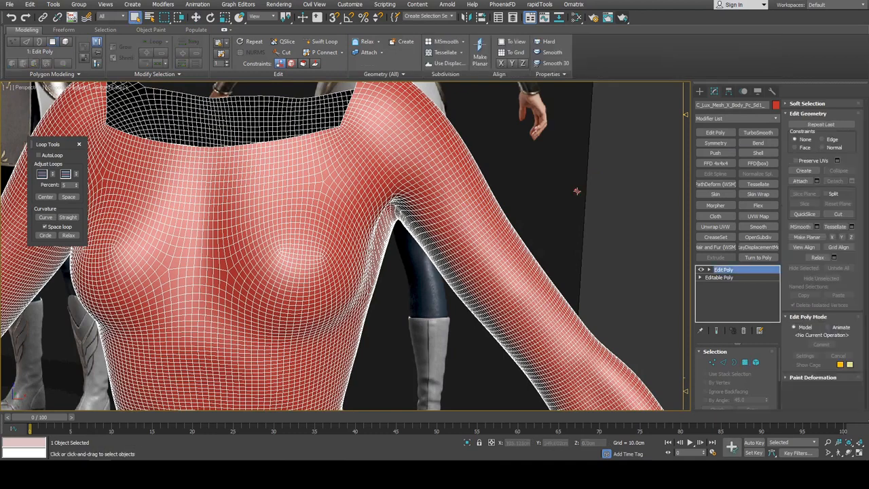
Give the polygon copied from the body a light grey object colour and add Edit Poly at vertex level.
{"action": "left_click", "coordinate": [577, 190]}
{"action": "left_click", "coordinate": [775, 106]}
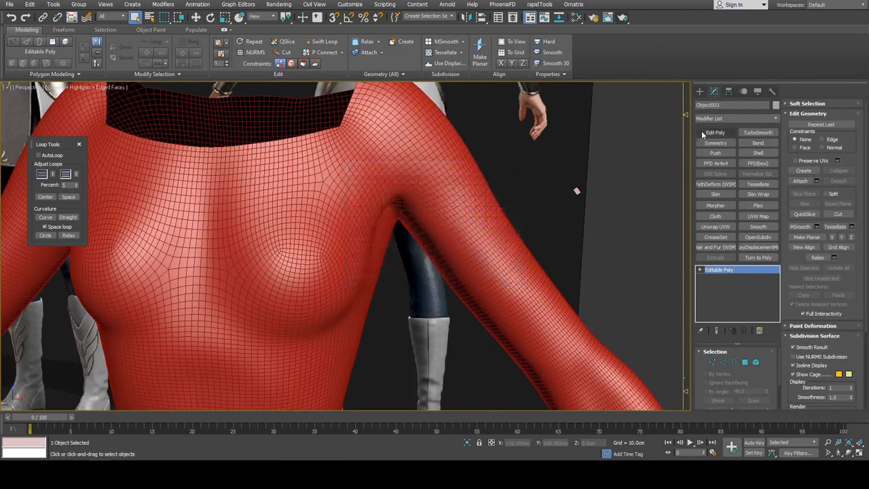
{"action": "left_click", "coordinate": [13, 42]}
Set the body mesh as the PolyDraw surface for the grey polygon and start Step Build.
{"action": "left_click", "coordinate": [64, 30]}
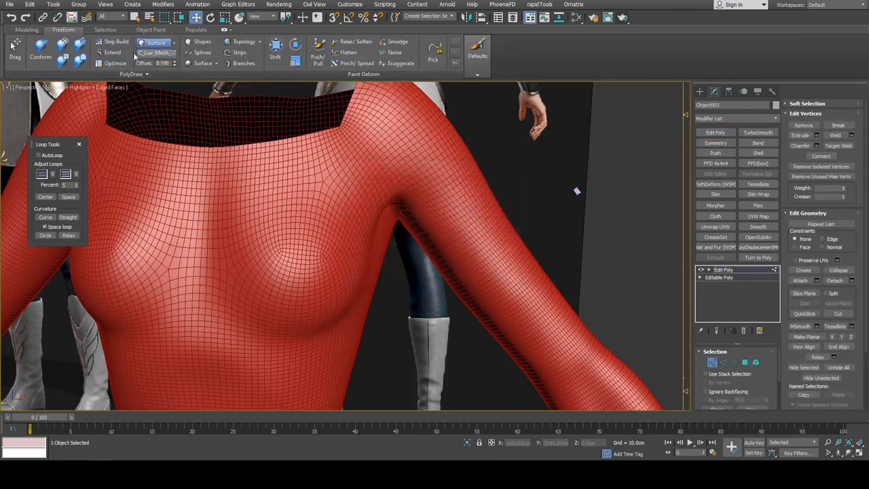
{"action": "left_click", "coordinate": [123, 44]}
Examine the dressed character's top and cape with and without edged faces, and leave vertex editing.
{"action": "middle_click_drag", "start_coordinate": [339, 204], "coordinate": [605, 206], "text": "alt"}
{"action": "scroll", "coordinate": [349, 202], "scroll_direction": "down", "scroll_amount": 5}
{"action": "key", "text": "F4"}
{"action": "middle_click_drag", "start_coordinate": [179, 190], "coordinate": [333, 186]}
{"action": "scroll", "coordinate": [366, 217], "scroll_direction": "down", "scroll_amount": 1}
{"action": "key", "text": "F4"}
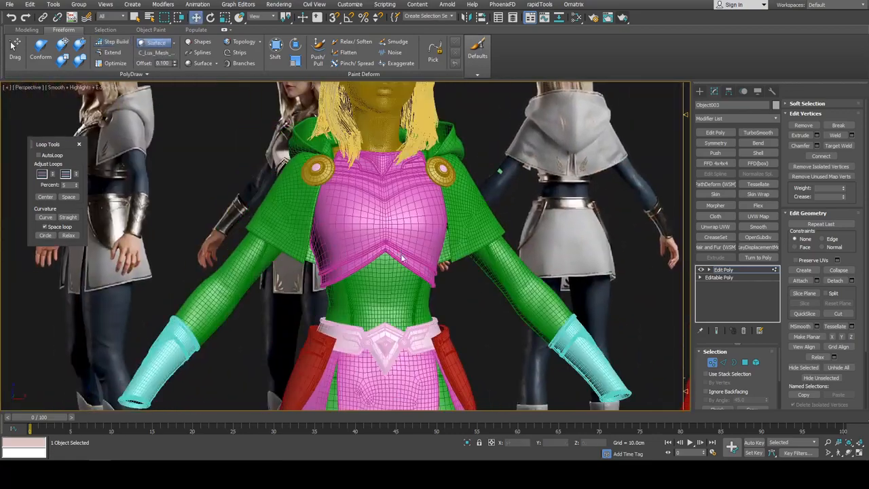
{"action": "middle_click_drag", "start_coordinate": [401, 258], "coordinate": [347, 246]}
{"action": "key", "text": "1"}
{"action": "key", "text": "q"}
Select the body mesh and the bodysuit together with the cloned polygon, isolate them, and hide edged faces.
{"action": "scroll", "coordinate": [421, 251], "scroll_direction": "down", "scroll_amount": 5}
{"action": "scroll", "coordinate": [475, 265], "scroll_direction": "down", "scroll_amount": 2}
{"action": "middle_click_drag", "start_coordinate": [543, 282], "coordinate": [414, 258]}
{"action": "left_click", "coordinate": [490, 256]}
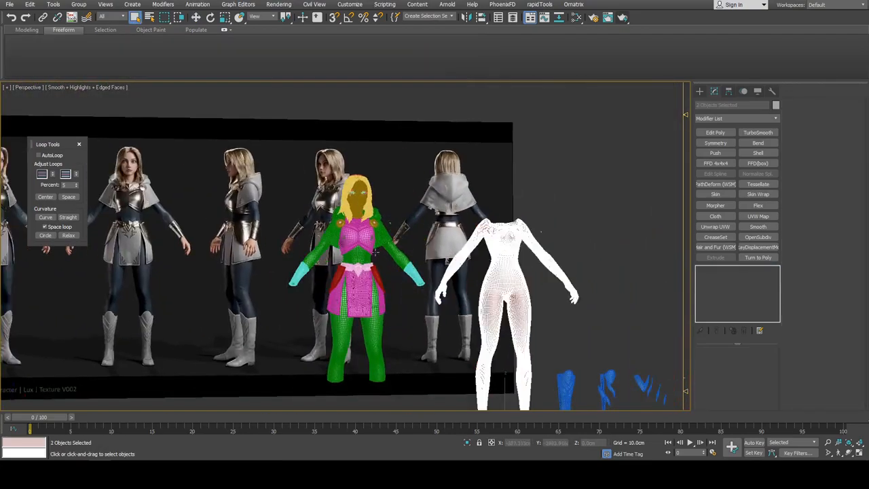
{"action": "left_click", "coordinate": [358, 254], "text": "ctrl"}
{"action": "key", "text": "alt+q"}
{"action": "middle_click_drag", "start_coordinate": [271, 129], "coordinate": [414, 211]}
{"action": "key", "text": "F4"}
{"action": "scroll", "coordinate": [410, 217], "scroll_direction": "up", "scroll_amount": 5}
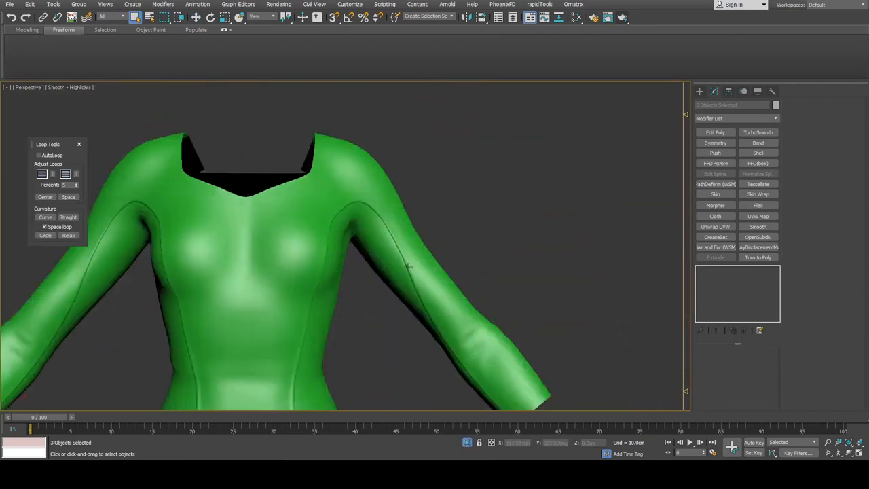
Show edged faces, select the small cloned polygon beside the body mesh and enter its vertex level.
{"action": "key", "text": "F4"}
{"action": "key", "text": "F4"}
{"action": "middle_click_drag", "start_coordinate": [548, 279], "coordinate": [496, 233]}
{"action": "key", "text": "F4"}
{"action": "scroll", "coordinate": [499, 234], "scroll_direction": "down", "scroll_amount": 5}
{"action": "middle_click_drag", "start_coordinate": [659, 258], "coordinate": [475, 239]}
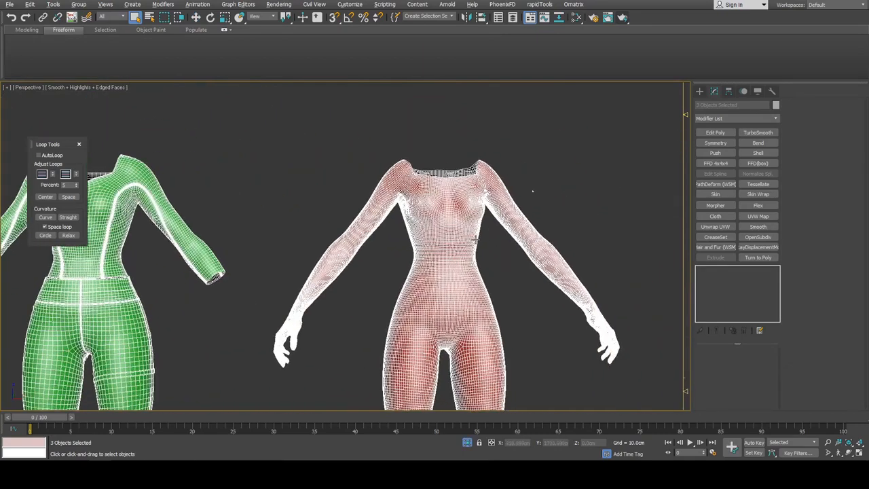
{"action": "left_click", "coordinate": [492, 190]}
{"action": "key", "text": "1"}
{"action": "scroll", "coordinate": [533, 190], "scroll_direction": "up", "scroll_amount": 3}
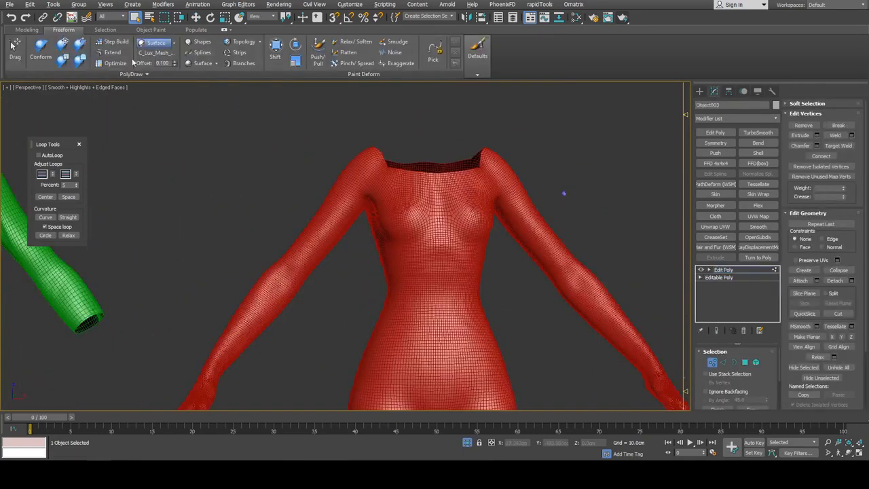
Build a starting quad in front of the armpit with Step Build and extend it into a strip up to the neckline.
{"action": "scroll", "coordinate": [484, 190], "scroll_direction": "up", "scroll_amount": 8}
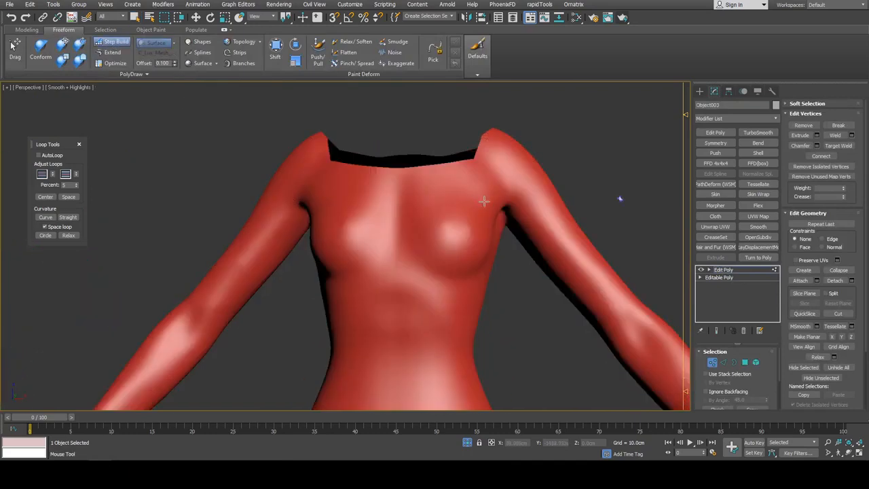
{"action": "scroll", "coordinate": [508, 198], "scroll_direction": "up", "scroll_amount": 4}
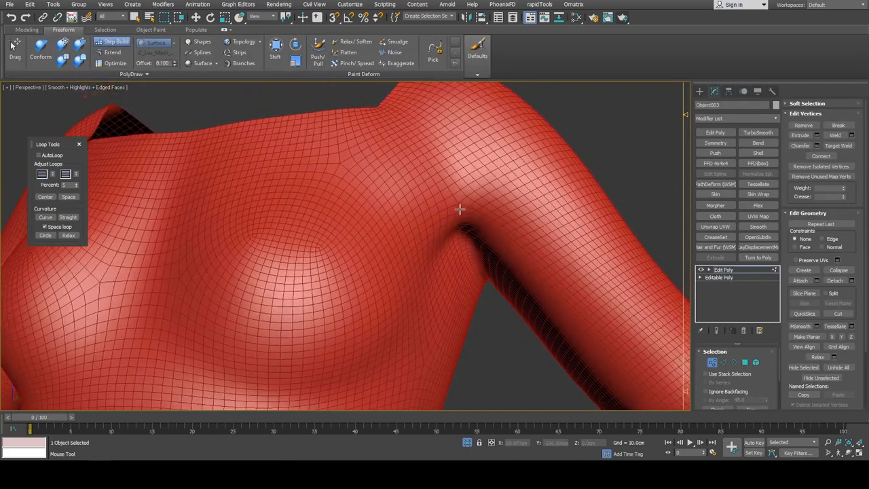
{"action": "scroll", "coordinate": [432, 200], "scroll_direction": "down", "scroll_amount": 6}
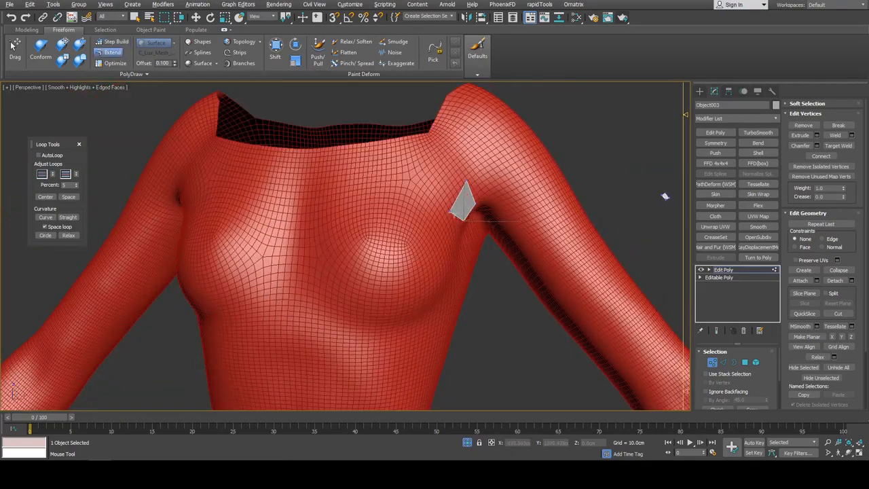
{"action": "middle_click_drag", "start_coordinate": [475, 202], "coordinate": [437, 197], "text": "alt"}
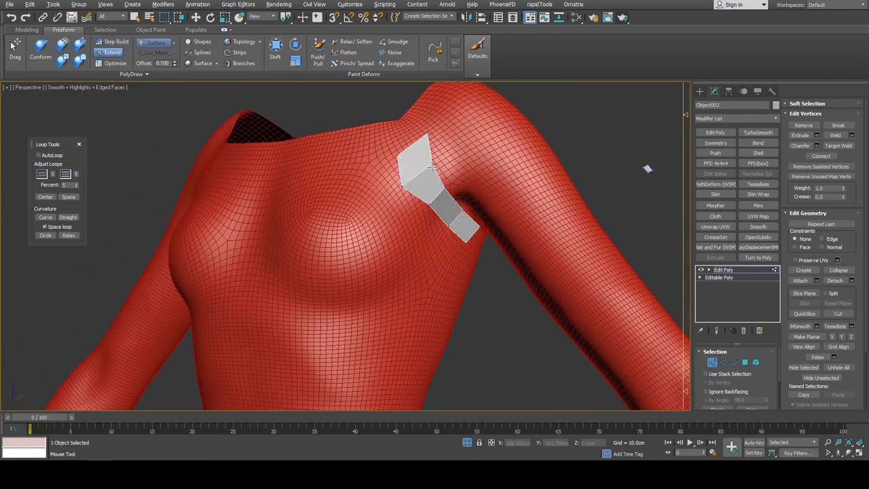
{"action": "middle_click_drag", "start_coordinate": [417, 169], "coordinate": [442, 175], "text": "alt"}
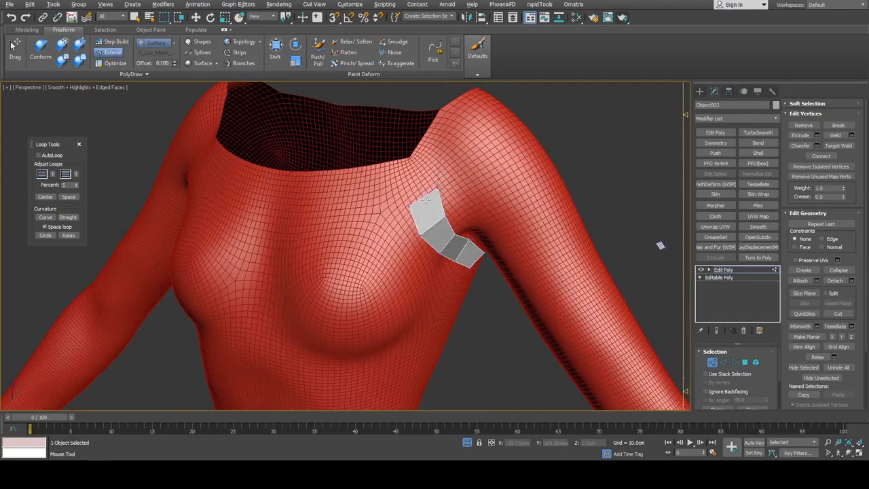
{"action": "middle_click_drag", "start_coordinate": [660, 245], "coordinate": [663, 188], "text": "alt"}
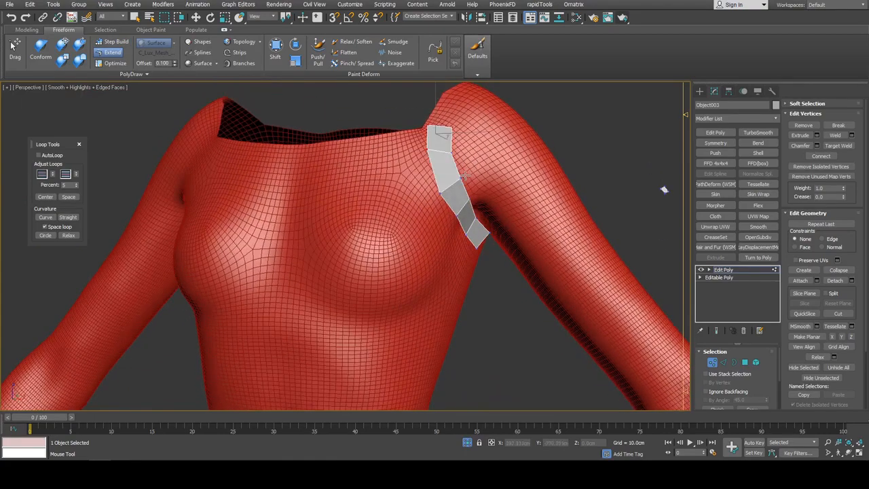
Extend a second column of faces from the strip's inner edge across the upper chest beside the armpit.
{"action": "scroll", "coordinate": [516, 169], "scroll_direction": "up", "scroll_amount": 3}
{"action": "middle_click_drag", "start_coordinate": [443, 201], "coordinate": [467, 222], "text": "alt"}
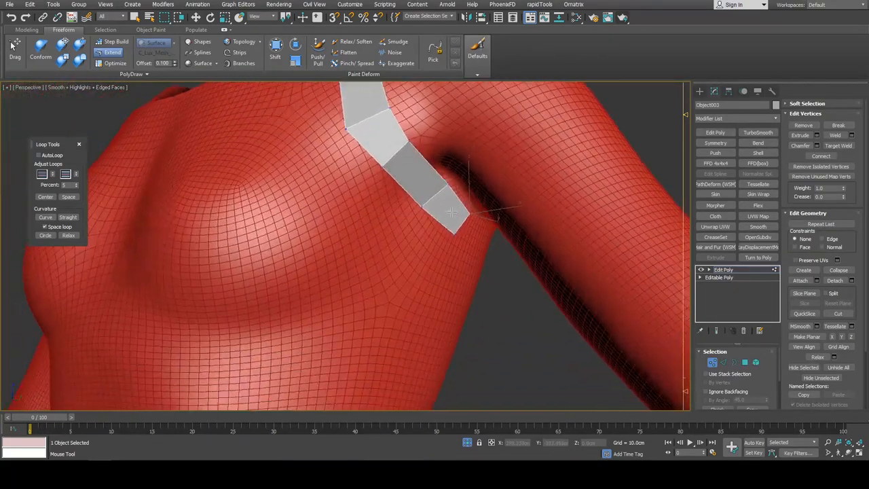
{"action": "scroll", "coordinate": [467, 224], "scroll_direction": "down", "scroll_amount": 3}
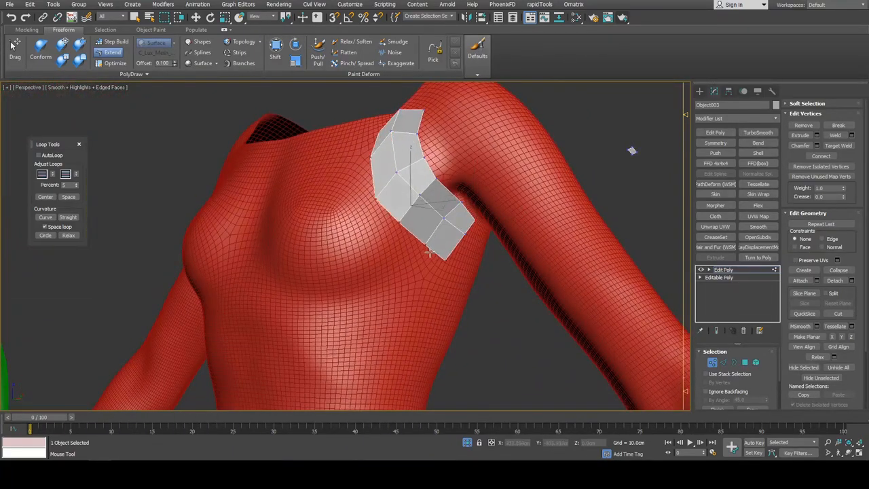
{"action": "middle_click_drag", "start_coordinate": [429, 252], "coordinate": [396, 163], "text": "alt"}
{"action": "middle_click_drag", "start_coordinate": [414, 213], "coordinate": [420, 183], "text": "alt"}
{"action": "scroll", "coordinate": [386, 218], "scroll_direction": "down", "scroll_amount": 4}
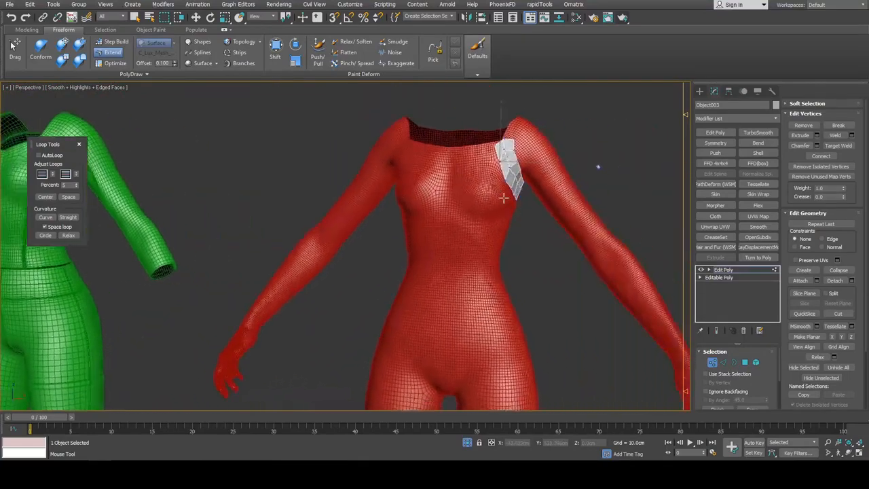
Extend the patch with further rows over the bust and down the side of the ribcage.
{"action": "scroll", "coordinate": [513, 193], "scroll_direction": "up", "scroll_amount": 5}
{"action": "middle_click_drag", "start_coordinate": [518, 200], "coordinate": [455, 183], "text": "alt"}
{"action": "scroll", "coordinate": [425, 214], "scroll_direction": "down", "scroll_amount": 3}
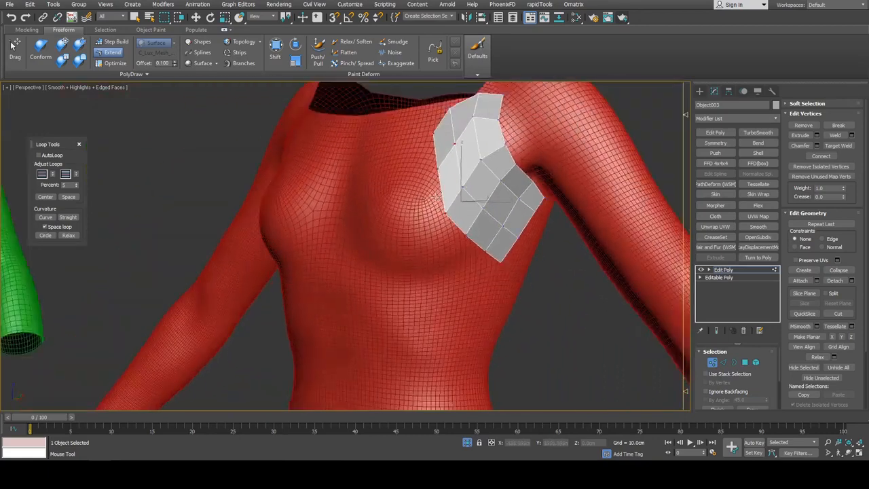
{"action": "middle_click_drag", "start_coordinate": [426, 215], "coordinate": [452, 171], "text": "alt"}
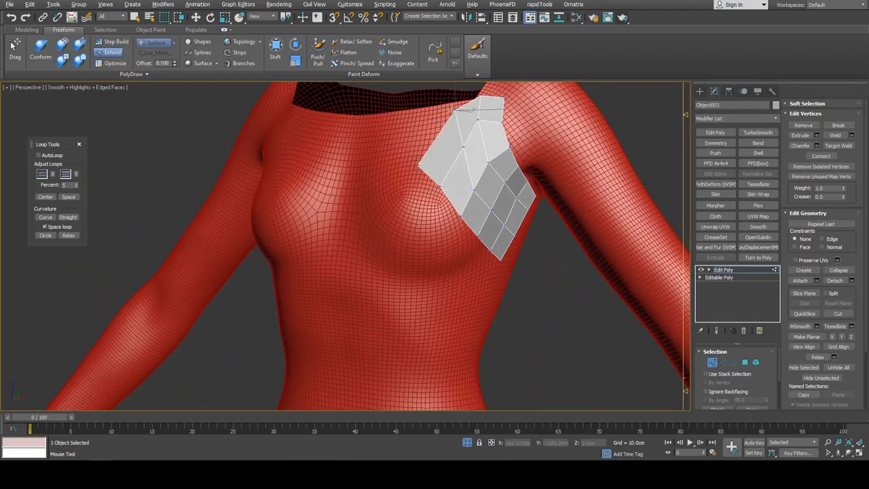
{"action": "middle_click_drag", "start_coordinate": [471, 135], "coordinate": [460, 170], "text": "alt"}
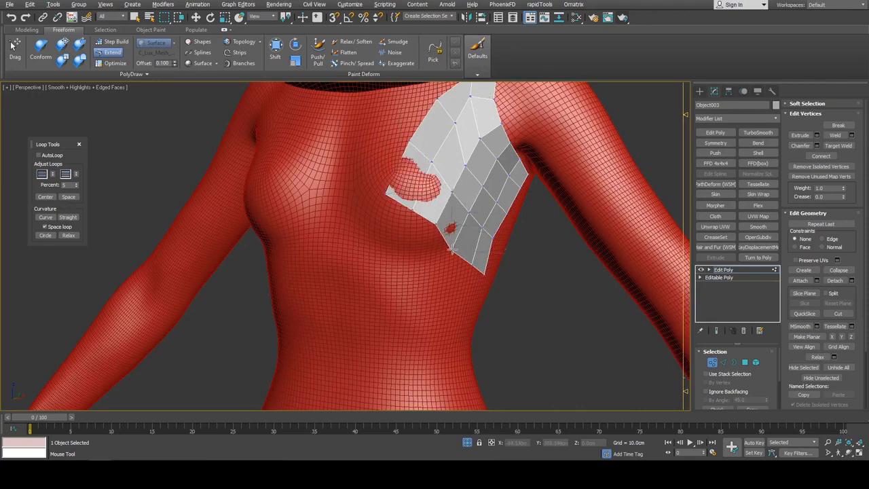
{"action": "middle_click_drag", "start_coordinate": [499, 270], "coordinate": [468, 224], "text": "alt"}
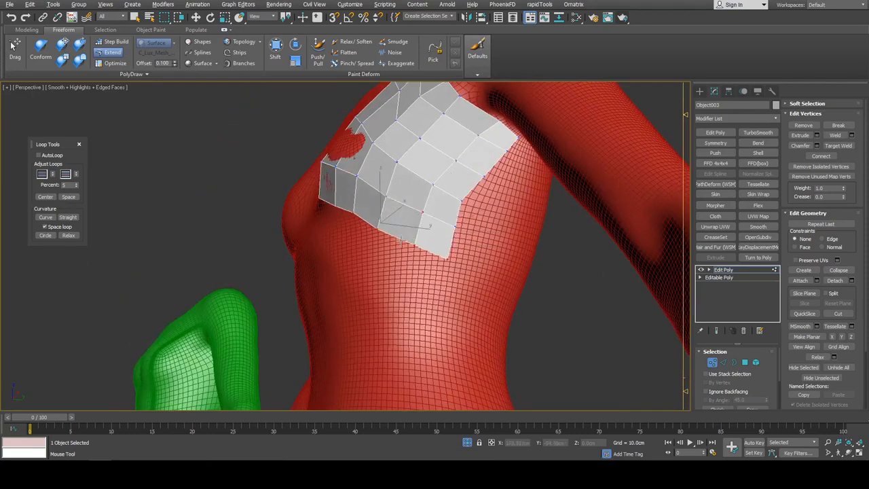
Extend the patch's outer edge under the armpit and fit the new faces along the armhole.
{"action": "middle_click_drag", "start_coordinate": [401, 240], "coordinate": [576, 204], "text": "alt"}
{"action": "scroll", "coordinate": [528, 216], "scroll_direction": "down", "scroll_amount": 4}
{"action": "scroll", "coordinate": [574, 207], "scroll_direction": "down", "scroll_amount": 3}
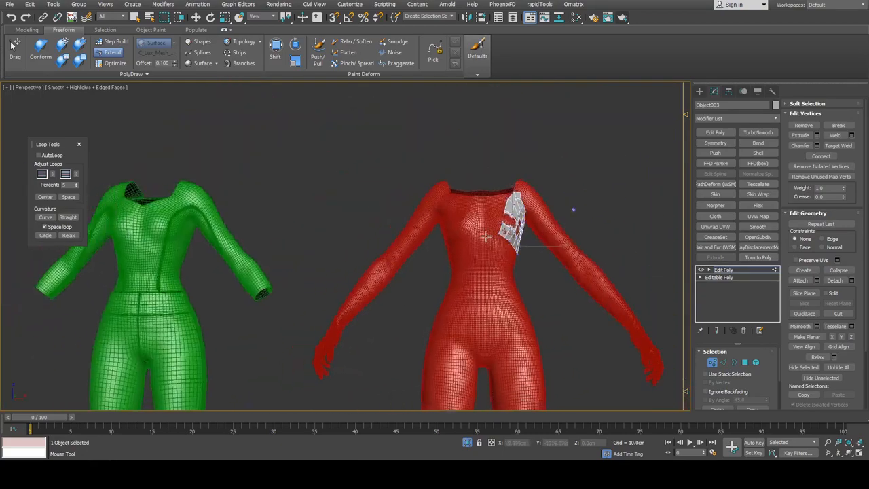
{"action": "scroll", "coordinate": [486, 236], "scroll_direction": "up", "scroll_amount": 5}
{"action": "middle_click_drag", "start_coordinate": [587, 169], "coordinate": [564, 188]}
{"action": "scroll", "coordinate": [485, 184], "scroll_direction": "up", "scroll_amount": 3}
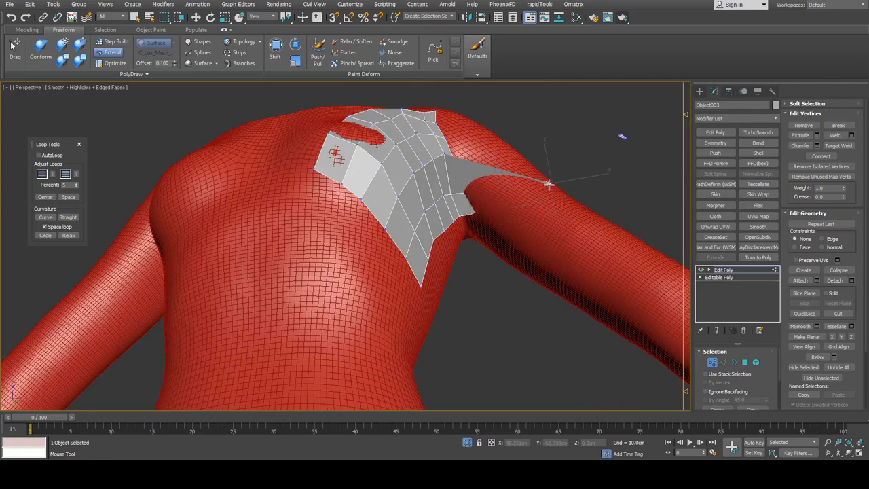
{"action": "middle_click_drag", "start_coordinate": [622, 136], "coordinate": [631, 153], "text": "alt"}
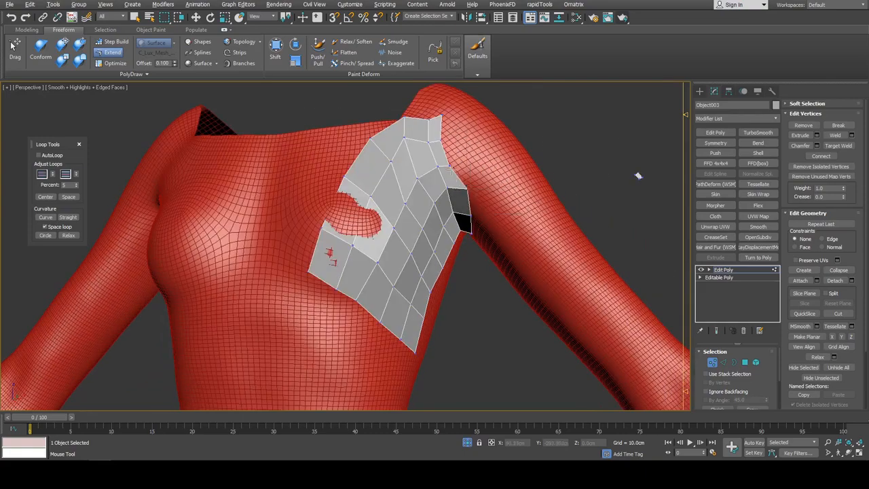
Extend faces over the front of the shoulder around the armhole and add a row along the patch's lower edge.
{"action": "middle_click_drag", "start_coordinate": [638, 176], "coordinate": [644, 229], "text": "alt"}
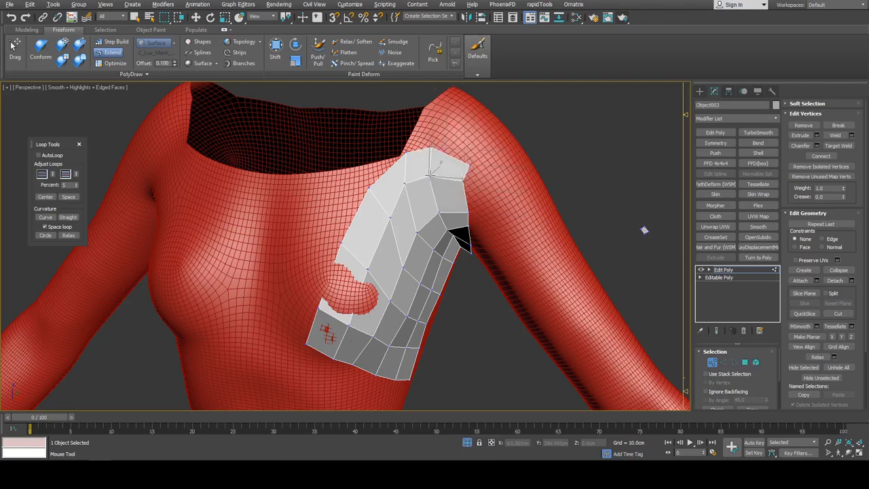
{"action": "middle_click_drag", "start_coordinate": [645, 229], "coordinate": [638, 183], "text": "alt"}
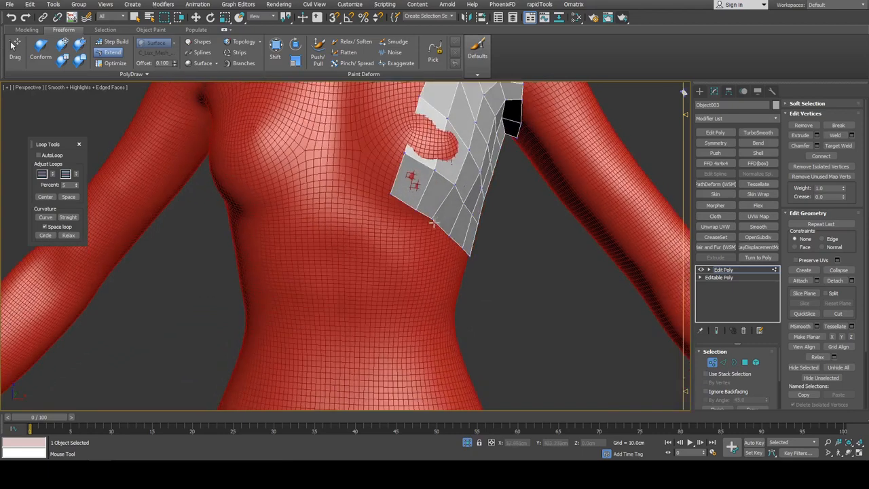
{"action": "middle_click_drag", "start_coordinate": [429, 211], "coordinate": [461, 186], "text": "alt"}
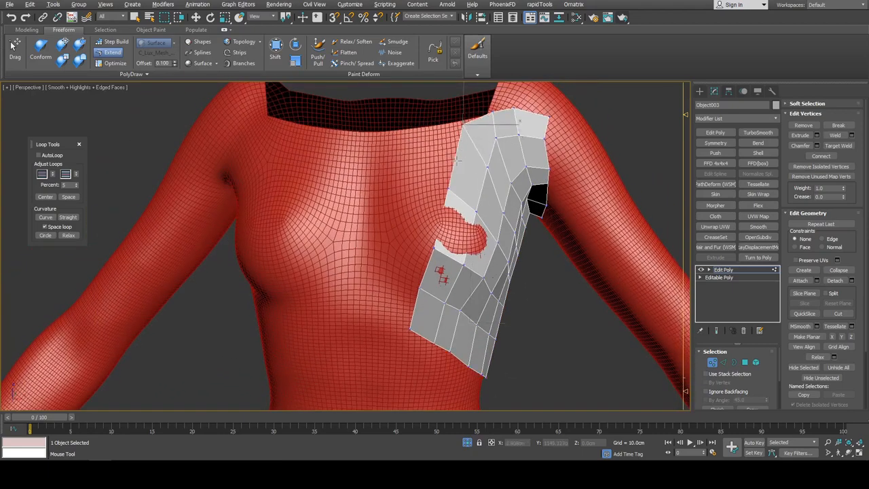
Extend the patch's inner border in columns toward the middle of the chest, using Target Weld on the new faces' vertices.
{"action": "left_click_drag", "start_coordinate": [458, 160], "coordinate": [445, 145]}
{"action": "left_click_drag", "start_coordinate": [441, 219], "coordinate": [419, 217], "text": "ctrl+shift"}
{"action": "key", "text": "w"}
{"action": "key", "text": "q"}
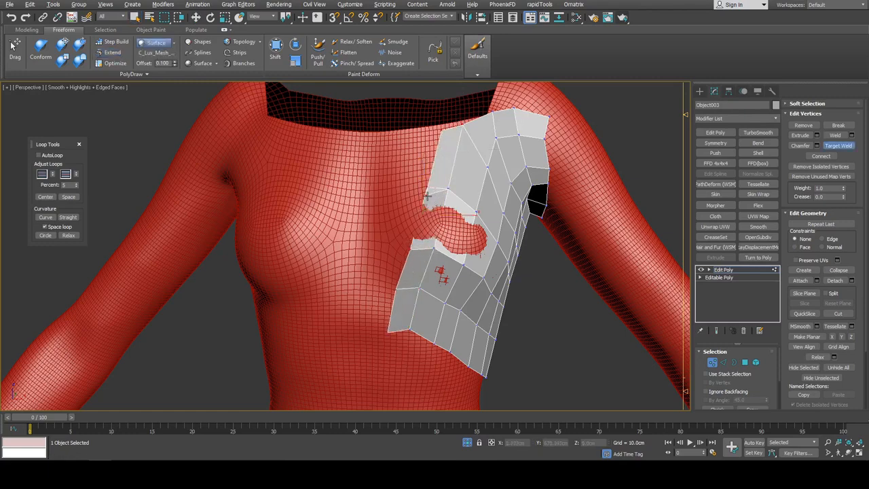
{"action": "left_click_drag", "start_coordinate": [433, 193], "coordinate": [397, 276], "text": "ctrl+shift"}
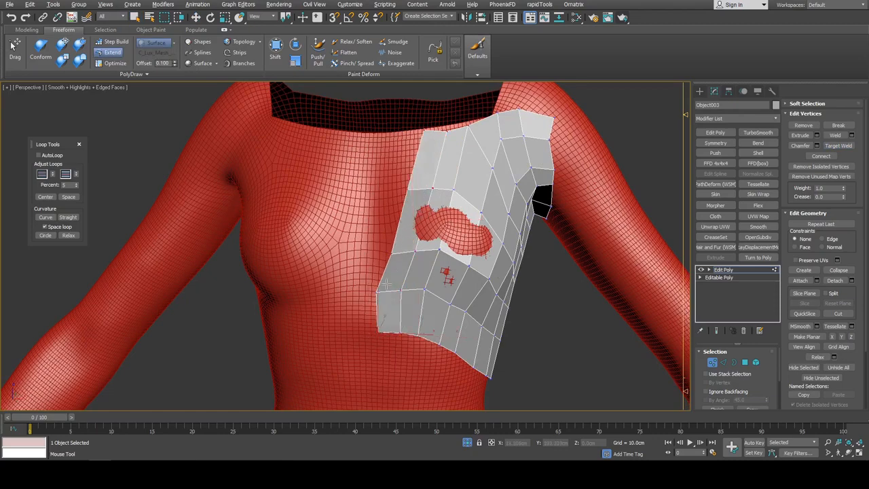
{"action": "middle_click_drag", "start_coordinate": [385, 284], "coordinate": [384, 287], "text": "alt"}
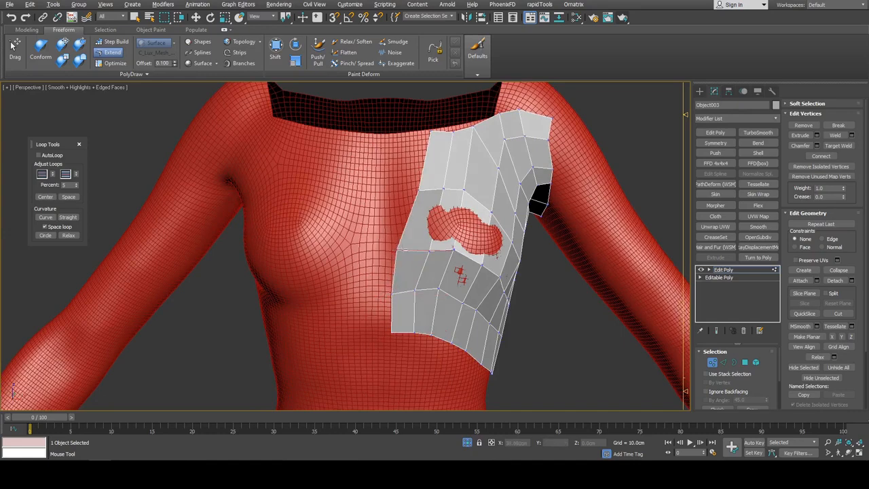
{"action": "left_click_drag", "start_coordinate": [412, 226], "coordinate": [362, 225], "text": "ctrl+shift"}
{"action": "middle_click_drag", "start_coordinate": [407, 177], "coordinate": [412, 205], "text": "alt"}
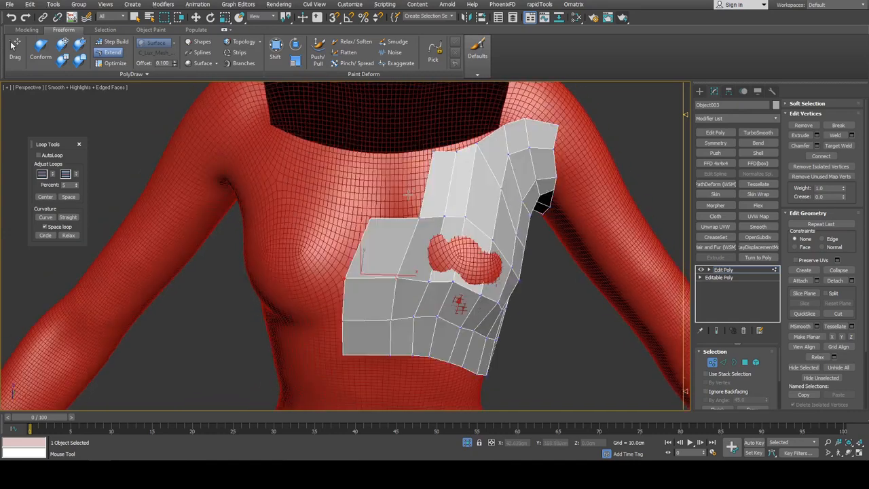
{"action": "key", "text": "ctrl+z"}
{"action": "left_click_drag", "start_coordinate": [435, 159], "coordinate": [394, 159], "text": "ctrl+shift"}
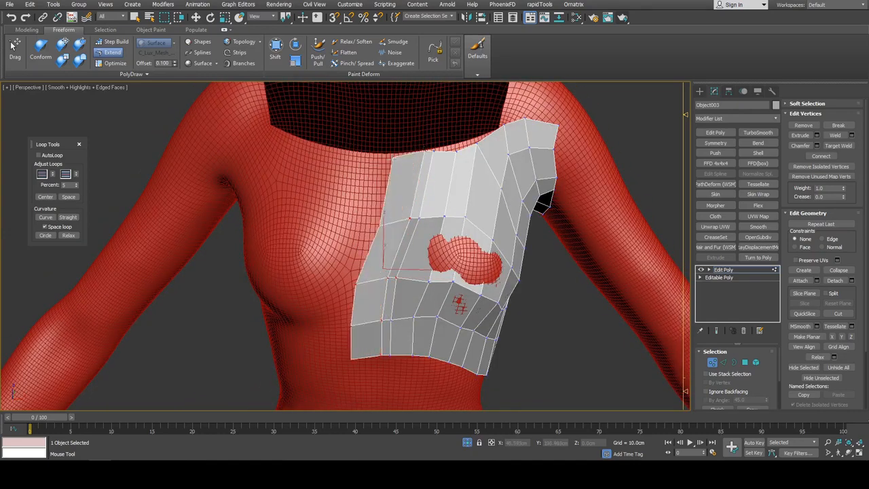
{"action": "key", "text": "ctrl+z"}
Pull the patch's inner border out to the chest's centre line from the neckline to the lower edge.
{"action": "left_click_drag", "start_coordinate": [410, 219], "coordinate": [383, 220], "text": "ctrl+alt+shift"}
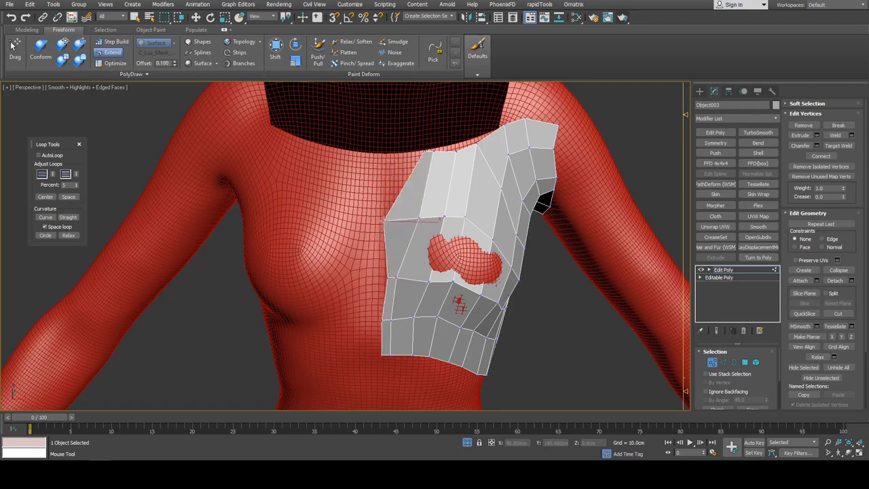
{"action": "left_click_drag", "start_coordinate": [427, 147], "coordinate": [392, 156], "text": "ctrl+shift"}
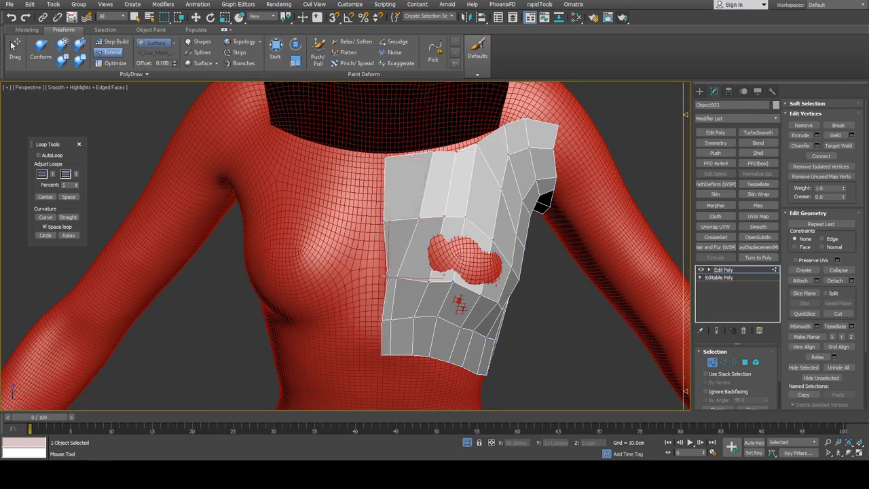
{"action": "middle_click_drag", "start_coordinate": [485, 276], "coordinate": [416, 217], "text": "alt"}
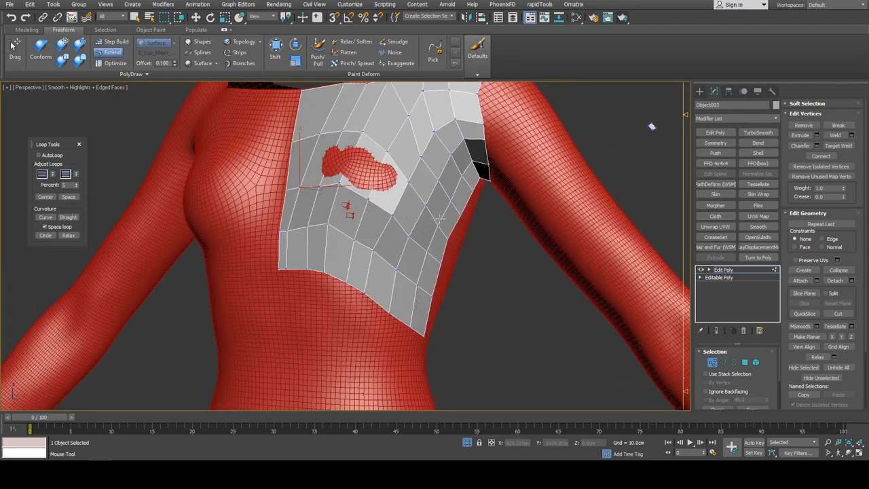
Leave vertex editing on the chest patch and add Symmetry and TurboSmooth modifiers with one smoothing iteration.
{"action": "key", "text": "w"}
{"action": "scroll", "coordinate": [462, 209], "scroll_direction": "down", "scroll_amount": 3}
{"action": "key", "text": "q"}
{"action": "middle_click_drag", "start_coordinate": [547, 139], "coordinate": [544, 168]}
{"action": "scroll", "coordinate": [506, 217], "scroll_direction": "down", "scroll_amount": 3}
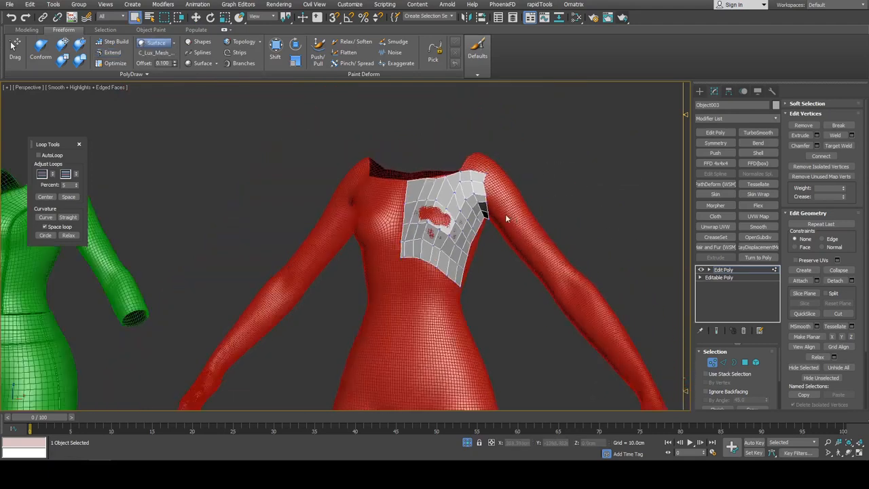
{"action": "scroll", "coordinate": [455, 203], "scroll_direction": "up", "scroll_amount": 5}
{"action": "key", "text": "1"}
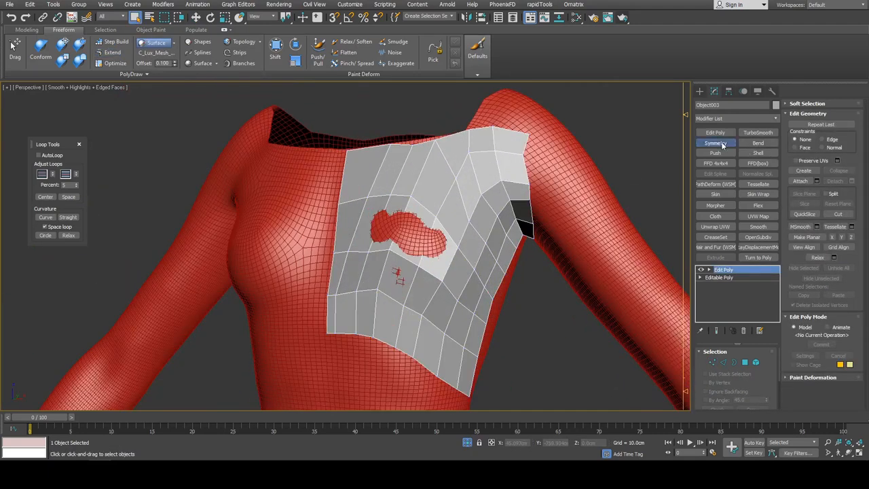
{"action": "left_click", "coordinate": [722, 144]}
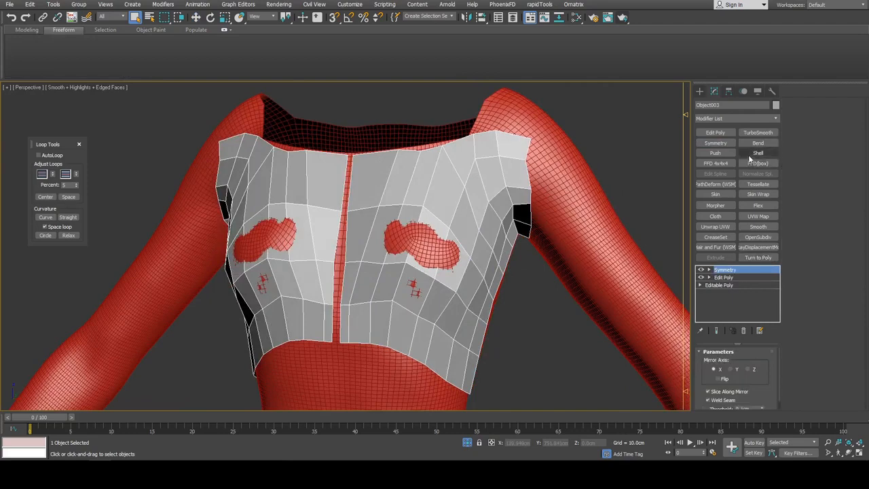
{"action": "left_click", "coordinate": [757, 133]}
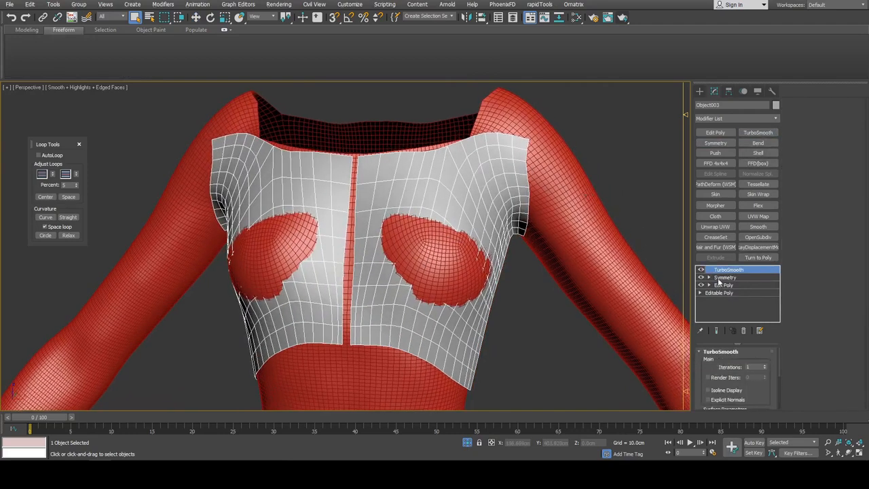
Move the patch's centre border edges in Edit Poly to the mirror plane to close the front gap, and leave edge editing.
{"action": "left_click", "coordinate": [724, 285]}
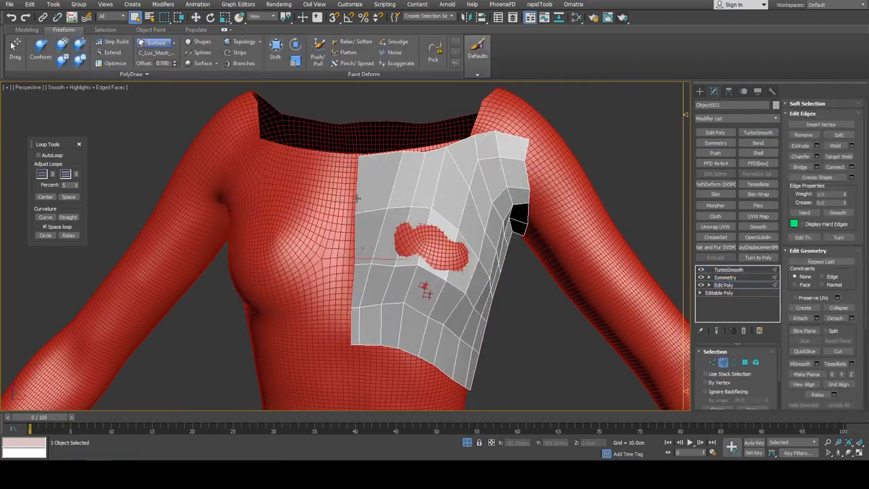
{"action": "key", "text": "w"}
{"action": "key", "text": "grave"}
{"action": "left_click_drag", "start_coordinate": [385, 255], "coordinate": [376, 255]}
{"action": "key", "text": "2"}
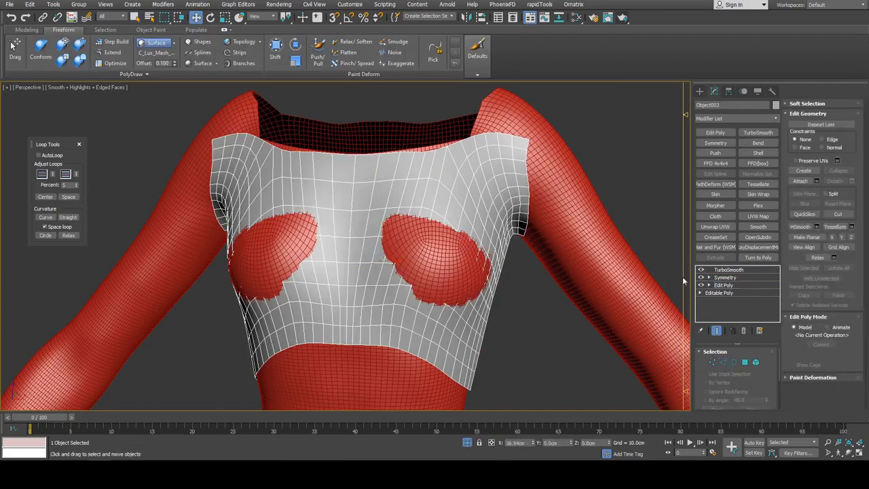
Select the TurboSmooth modifier in the top's stack and add an Edit Poly modifier above it.
{"action": "key", "text": "q"}
{"action": "left_click", "coordinate": [742, 271]}
{"action": "middle_click_drag", "start_coordinate": [684, 204], "coordinate": [679, 163], "text": "alt"}
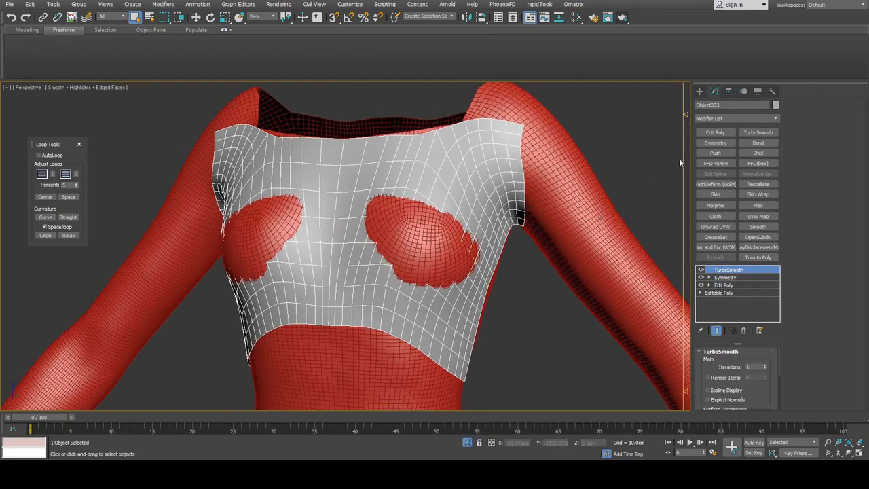
{"action": "middle_click_drag", "start_coordinate": [718, 139], "coordinate": [684, 195], "text": "alt"}
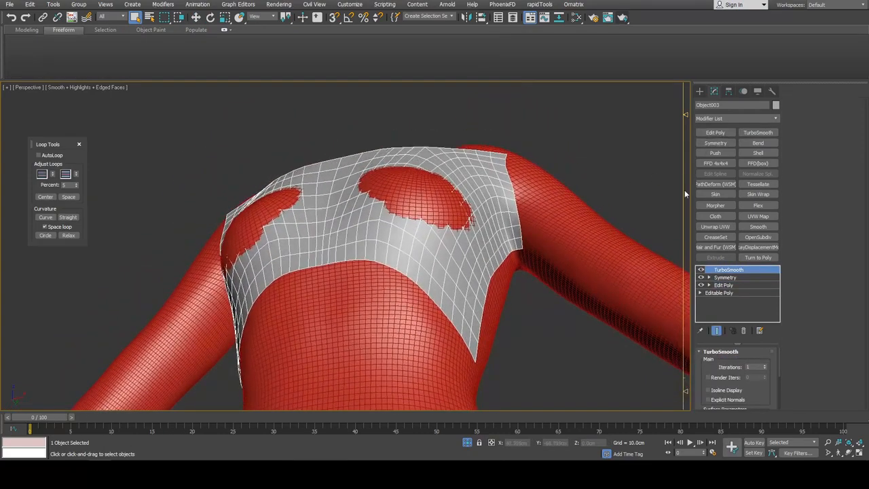
Try to pull the top's bust area outward over the body with the Shift brush.
{"action": "key", "text": "s"}
{"action": "scroll", "coordinate": [441, 186], "scroll_direction": "down", "scroll_amount": 4}
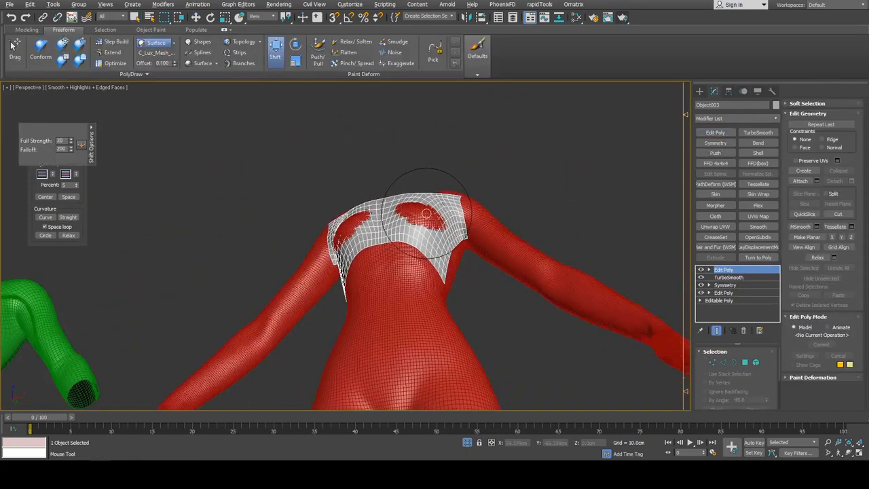
{"action": "middle_click_drag", "start_coordinate": [430, 214], "coordinate": [427, 206], "text": "alt"}
{"action": "left_click_drag", "start_coordinate": [426, 206], "coordinate": [425, 202]}
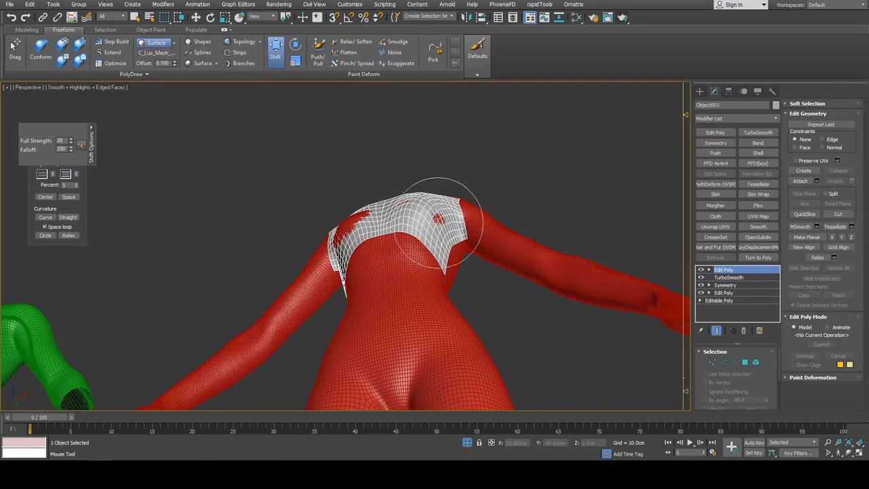
{"action": "key", "text": "w"}
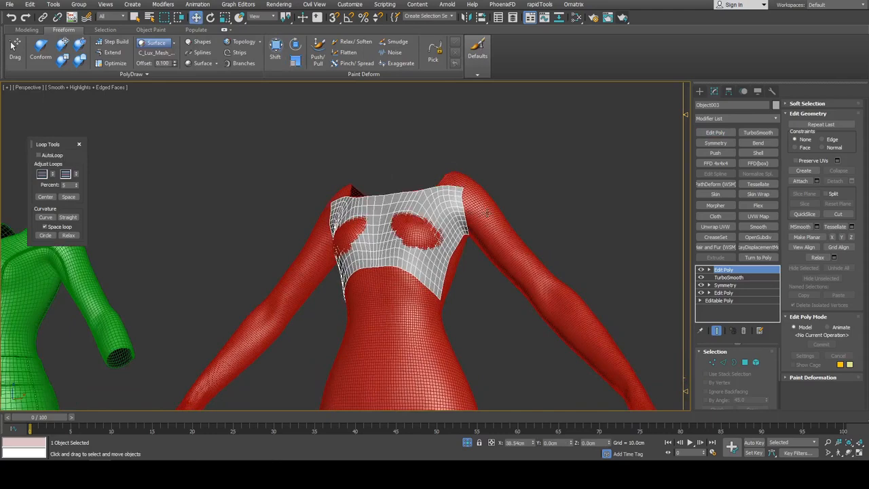
{"action": "key", "text": "z"}
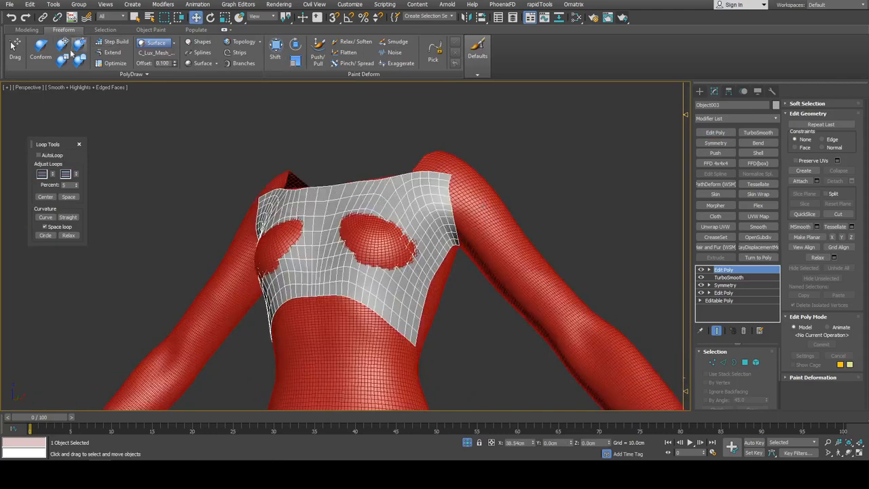
Wrap the top's mesh over the body's bust with the Conform brush, then leave the brush.
{"action": "left_click", "coordinate": [41, 50]}
{"action": "scroll", "coordinate": [436, 248], "scroll_direction": "down", "scroll_amount": 5}
{"action": "mouse_move", "coordinate": [415, 254]}
{"action": "left_mouse_down"}
{"action": "mouse_move", "coordinate": [402, 255]}
{"action": "mouse_move", "coordinate": [415, 237]}
{"action": "left_mouse_up"}
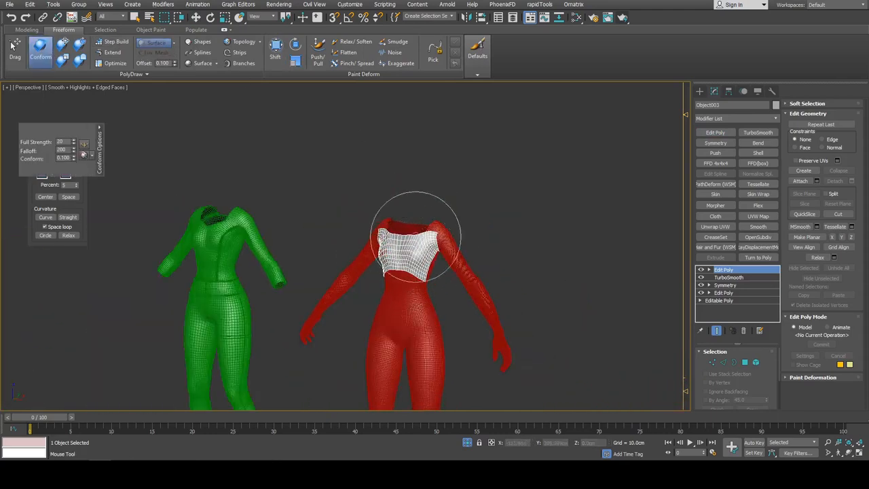
{"action": "key", "text": "Escape"}
{"action": "scroll", "coordinate": [517, 237], "scroll_direction": "up", "scroll_amount": 6}
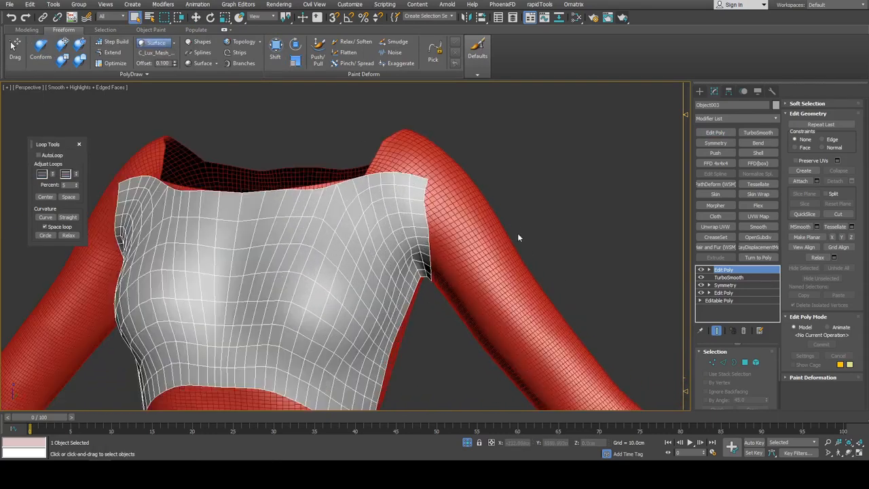
Select the loop of polygons running from the armhole down over the bust to the top's lower edge.
{"action": "key", "text": "4"}
{"action": "left_click", "coordinate": [394, 219]}
{"action": "left_click", "coordinate": [388, 227], "text": "shift"}
{"action": "middle_click_drag", "start_coordinate": [394, 238], "coordinate": [433, 198]}
{"action": "scroll", "coordinate": [417, 194], "scroll_direction": "up", "scroll_amount": 4}
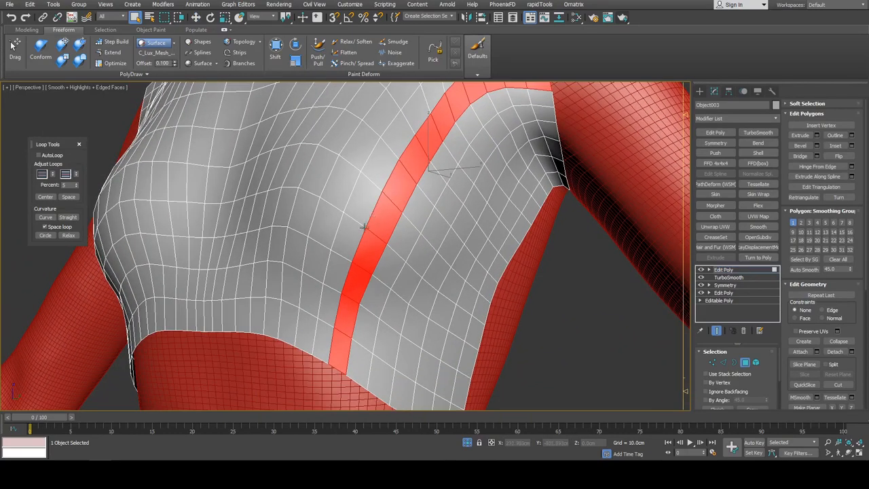
Insert an edge loop with Swift Loop from the armhole across the bust to the lower edge.
{"action": "key", "text": "1"}
{"action": "left_click", "coordinate": [38, 30]}
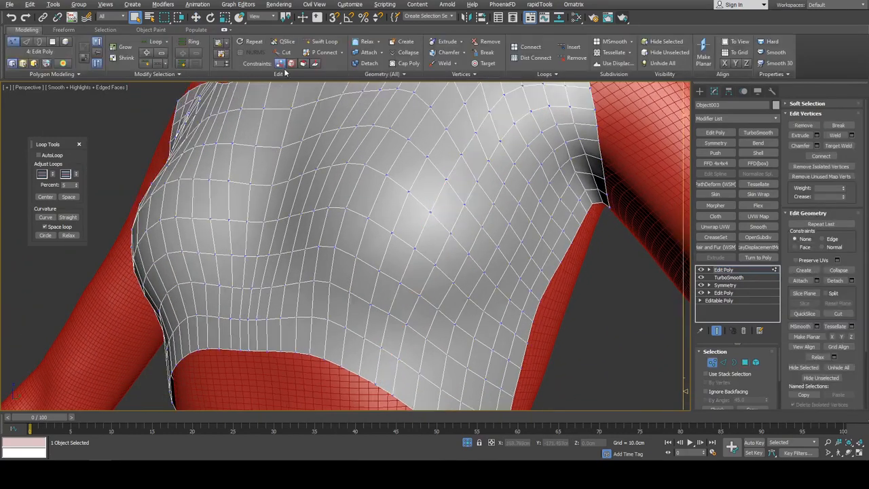
{"action": "left_click", "coordinate": [322, 41]}
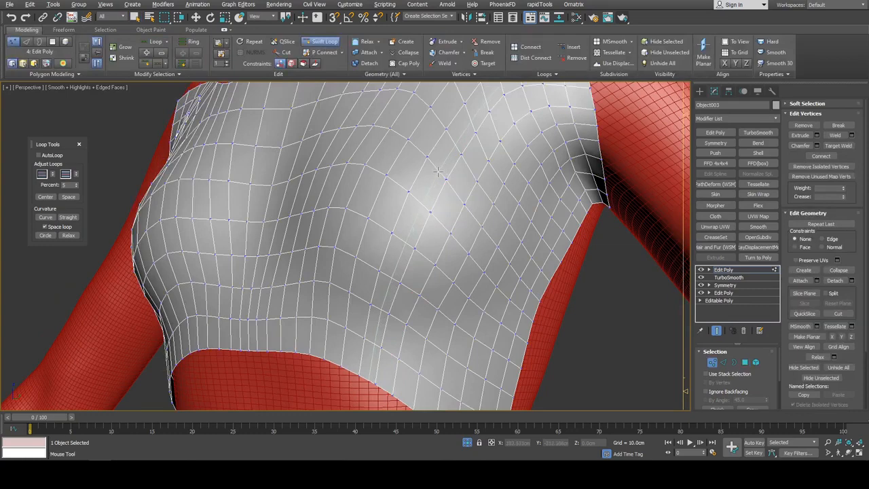
{"action": "key", "text": "2"}
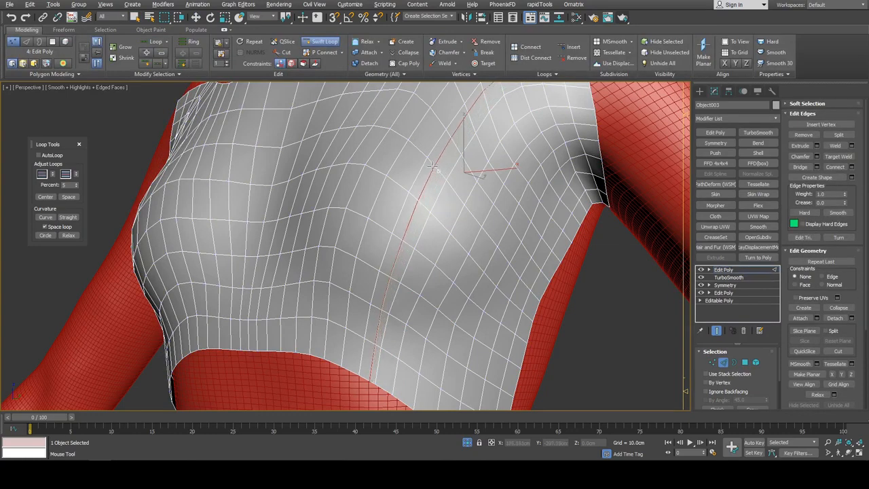
{"action": "left_click", "coordinate": [432, 167]}
{"action": "key", "text": "w"}
{"action": "middle_click_drag", "start_coordinate": [444, 163], "coordinate": [475, 235]}
Bevel the narrow polygon loop beside the inserted edge loop by Local Normal with a height of 0.06 cm.
{"action": "key", "text": "4"}
{"action": "key", "text": "q"}
{"action": "left_click", "coordinate": [420, 245]}
{"action": "left_click", "coordinate": [433, 223], "text": "shift"}
{"action": "scroll", "coordinate": [446, 229], "scroll_direction": "down", "scroll_amount": 4}
{"action": "scroll", "coordinate": [464, 208], "scroll_direction": "up", "scroll_amount": 3}
{"action": "key", "text": "ctrl+shift+b"}
{"action": "left_click", "coordinate": [537, 254]}
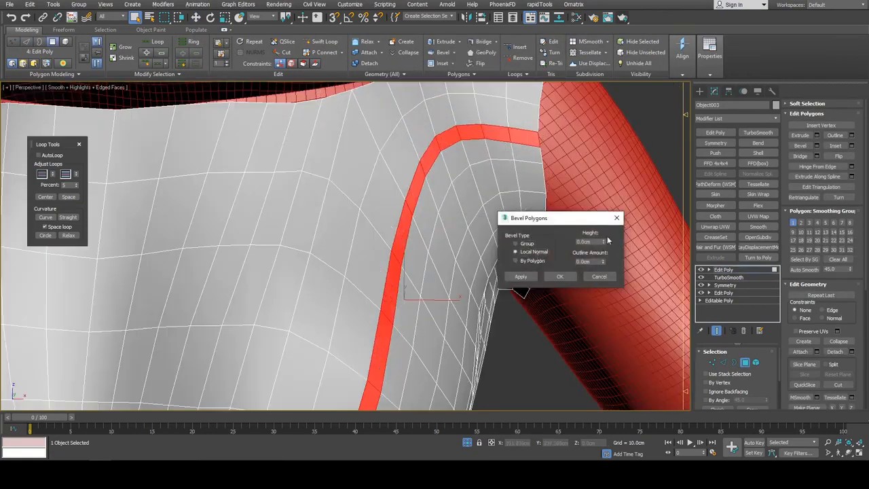
{"action": "left_click_drag", "start_coordinate": [604, 244], "coordinate": [604, 237]}
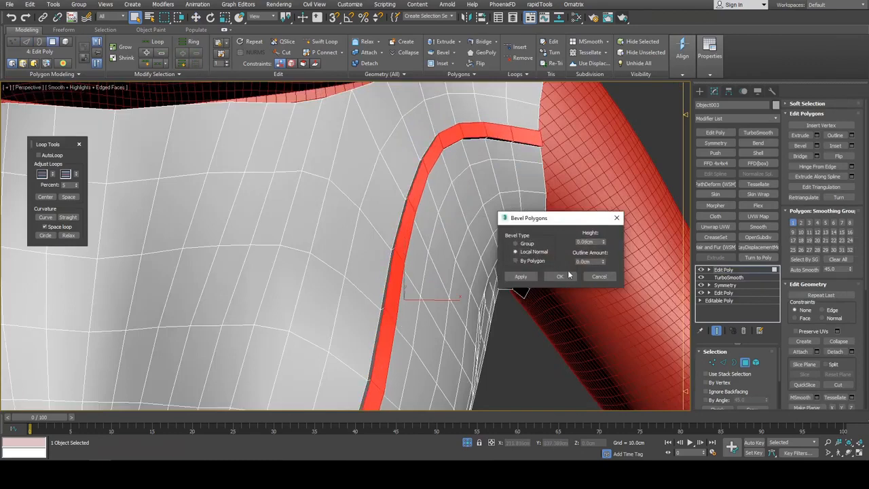
{"action": "left_click", "coordinate": [569, 274]}
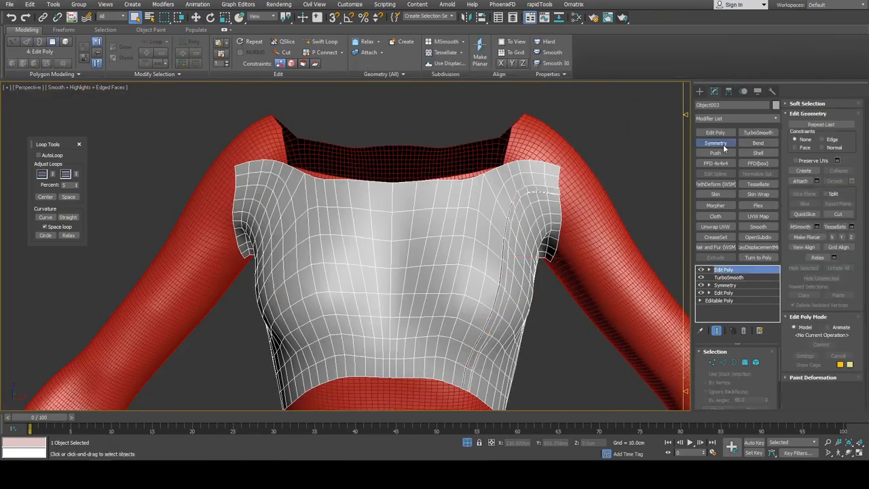
Mirror the bevelled seam with a Symmetry modifier and add TurboSmooth with two iterations.
{"action": "left_click", "coordinate": [715, 143]}
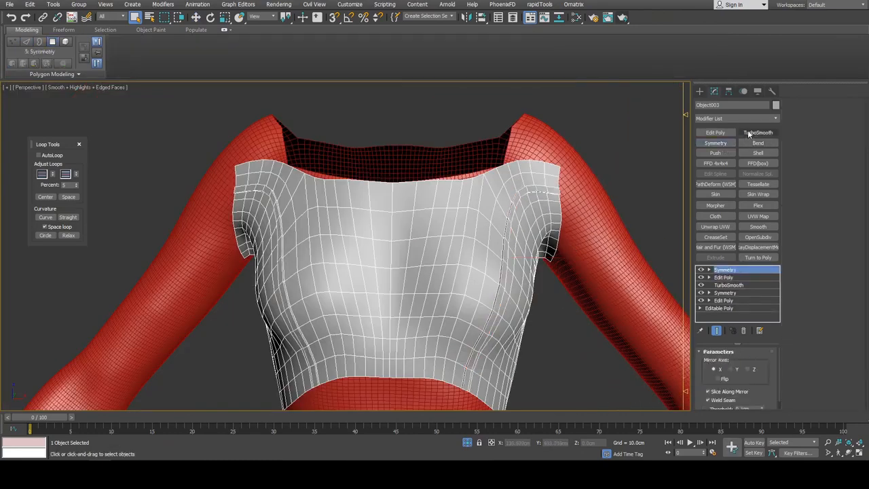
{"action": "left_click", "coordinate": [753, 132]}
{"action": "key", "text": "F4"}
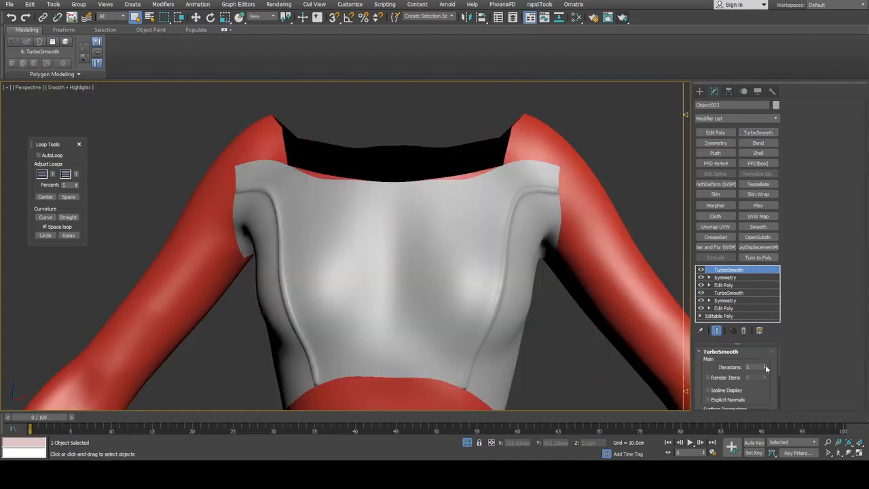
{"action": "left_click", "coordinate": [765, 365]}
{"action": "key", "text": "F4"}
Take the red body mesh out of view and move the grey top closer to the green outfit.
{"action": "scroll", "coordinate": [461, 241], "scroll_direction": "down", "scroll_amount": 5}
{"action": "middle_click_drag", "start_coordinate": [360, 205], "coordinate": [458, 165]}
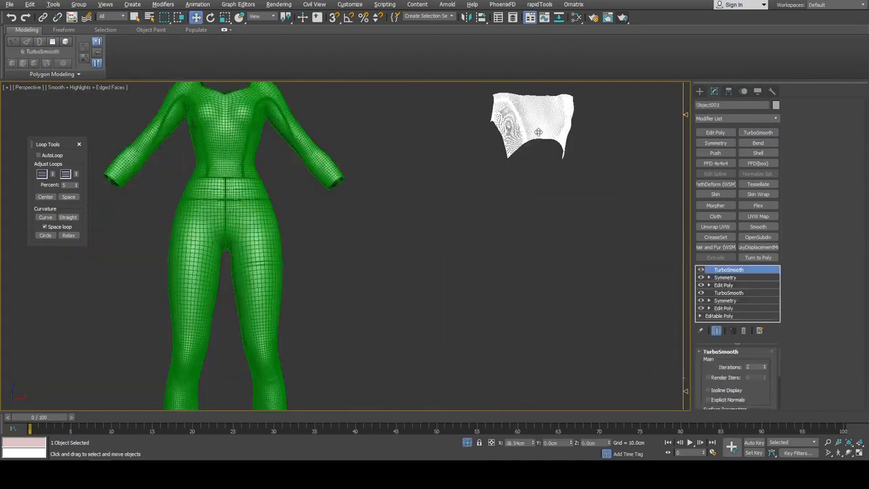
{"action": "scroll", "coordinate": [536, 177], "scroll_direction": "down", "scroll_amount": 6}
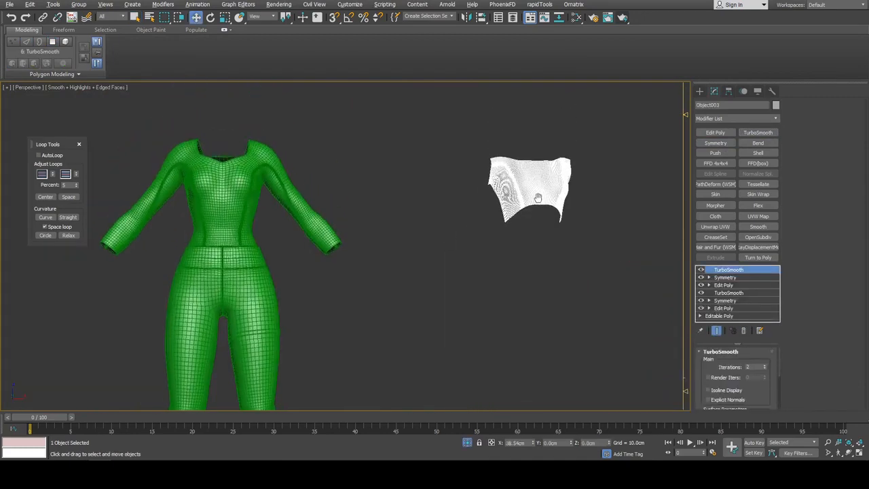
{"action": "left_click_drag", "start_coordinate": [543, 317], "coordinate": [461, 318]}
{"action": "key", "text": "q"}
{"action": "key", "text": "z"}
Examine the smoothed top and its bevelled seams beside the green outfit, with and without the wireframe.
{"action": "key", "text": "F4"}
{"action": "scroll", "coordinate": [400, 221], "scroll_direction": "down", "scroll_amount": 3}
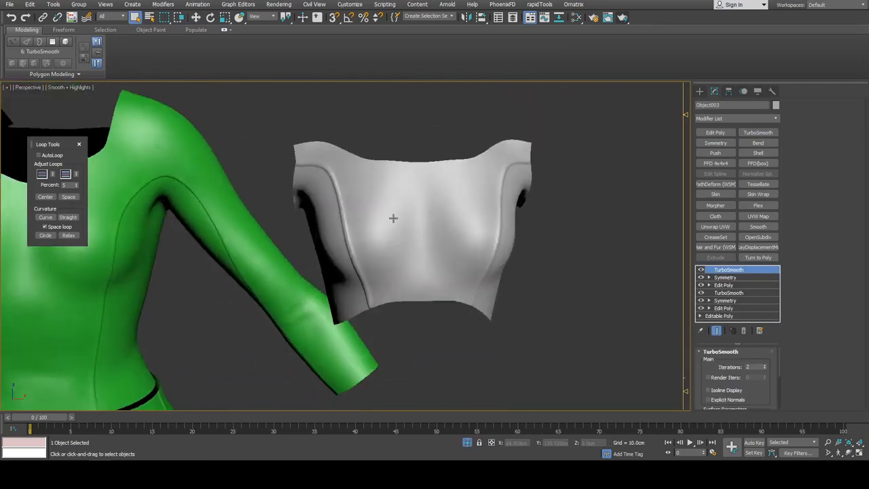
{"action": "middle_click_drag", "start_coordinate": [394, 219], "coordinate": [436, 207]}
{"action": "scroll", "coordinate": [436, 207], "scroll_direction": "down", "scroll_amount": 4}
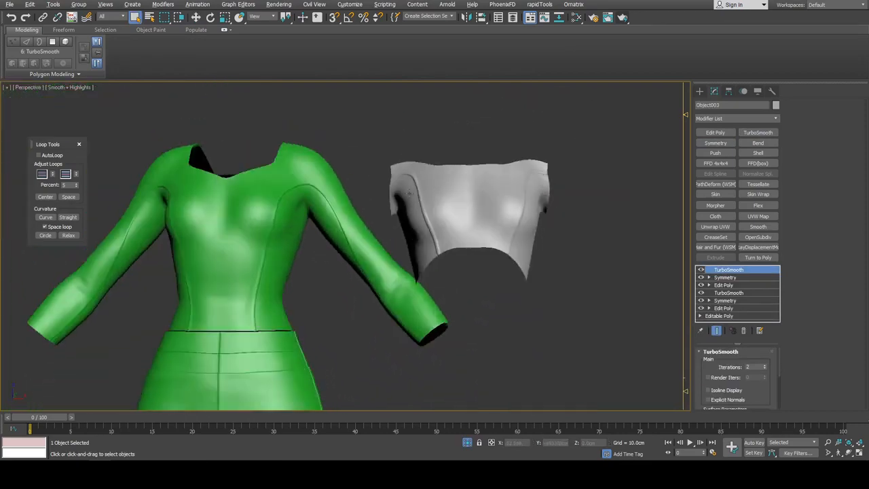
{"action": "scroll", "coordinate": [475, 211], "scroll_direction": "up", "scroll_amount": 4}
{"action": "key", "text": "F4"}
{"action": "key", "text": "F4"}
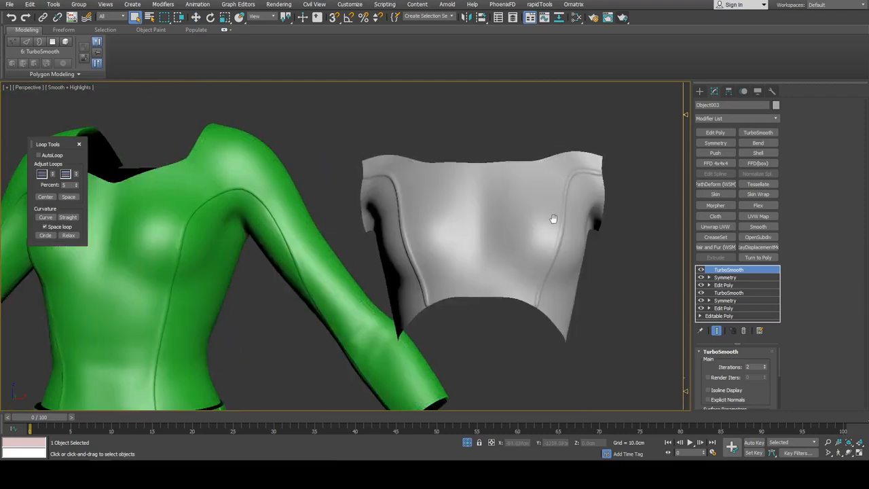
{"action": "scroll", "coordinate": [550, 219], "scroll_direction": "up", "scroll_amount": 5}
{"action": "scroll", "coordinate": [551, 211], "scroll_direction": "down", "scroll_amount": 4}
{"action": "key", "text": "F4"}
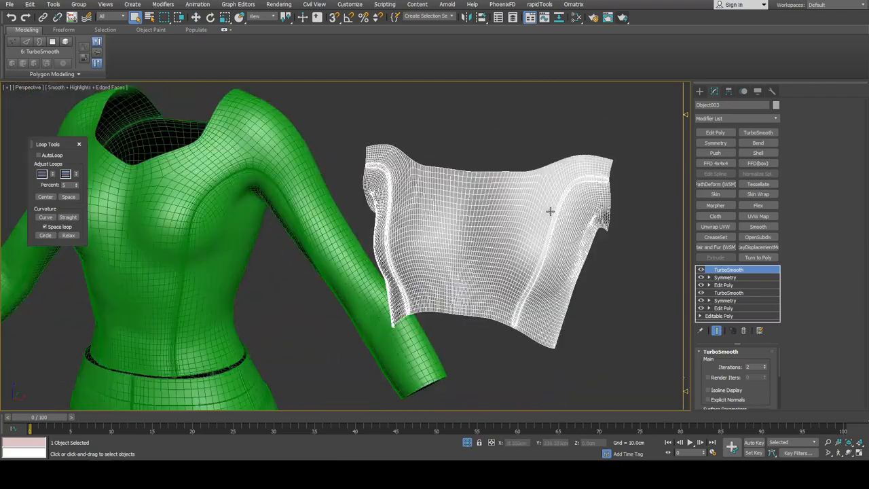
{"action": "key", "text": "F4"}
{"action": "middle_click_drag", "start_coordinate": [558, 213], "coordinate": [504, 217]}
{"action": "middle_click_drag", "start_coordinate": [504, 218], "coordinate": [535, 201], "text": "alt"}
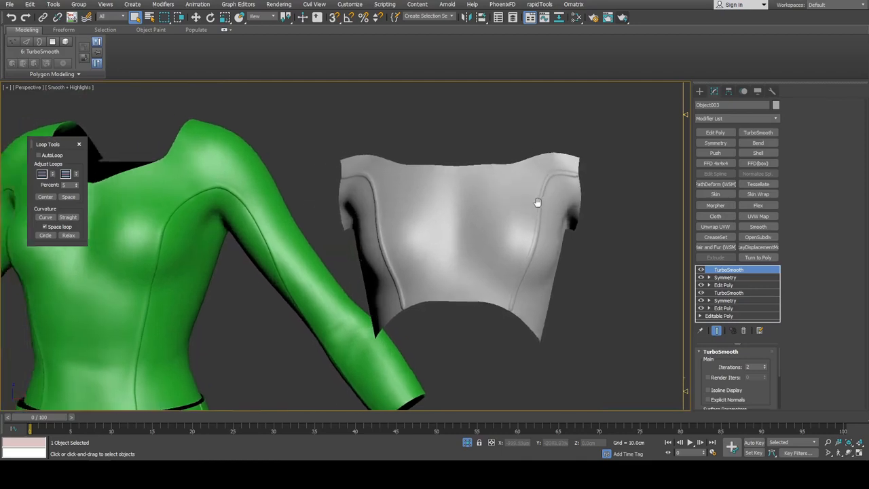
{"action": "scroll", "coordinate": [535, 202], "scroll_direction": "up", "scroll_amount": 4}
Select the front panel polygons between centre and seam in the upper Edit Poly and detach them as a clone.
{"action": "key", "text": "F4"}
{"action": "left_click", "coordinate": [724, 285]}
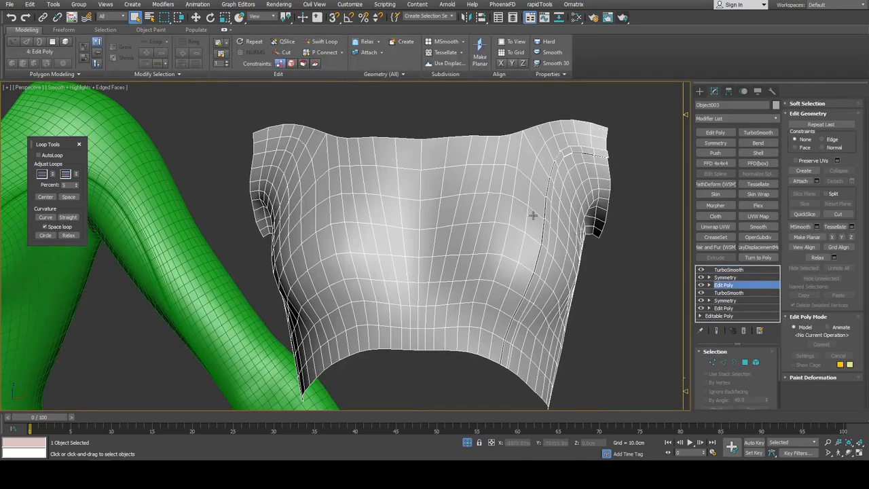
{"action": "key", "text": "4"}
{"action": "left_click_drag", "start_coordinate": [409, 194], "coordinate": [525, 279]}
{"action": "middle_click_drag", "start_coordinate": [537, 228], "coordinate": [419, 267], "text": "alt"}
{"action": "left_click_drag", "start_coordinate": [486, 288], "coordinate": [504, 290], "text": "ctrl"}
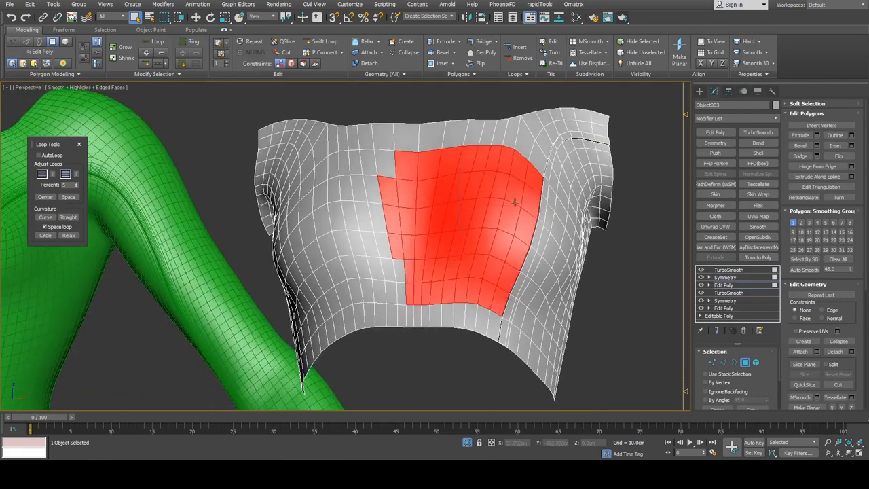
{"action": "middle_click_drag", "start_coordinate": [515, 203], "coordinate": [503, 215], "text": "alt"}
{"action": "left_click", "coordinate": [401, 164], "text": "ctrl"}
{"action": "left_click", "coordinate": [530, 188], "text": "shift"}
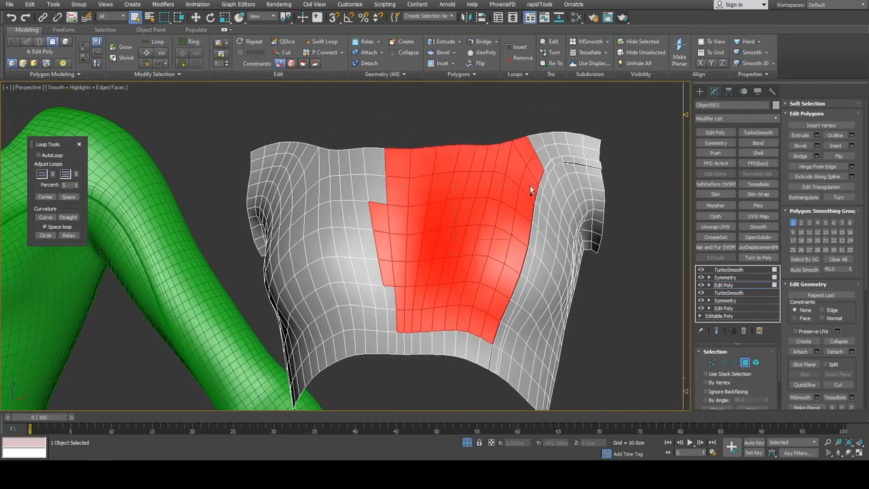
{"action": "key", "text": "alt+d"}
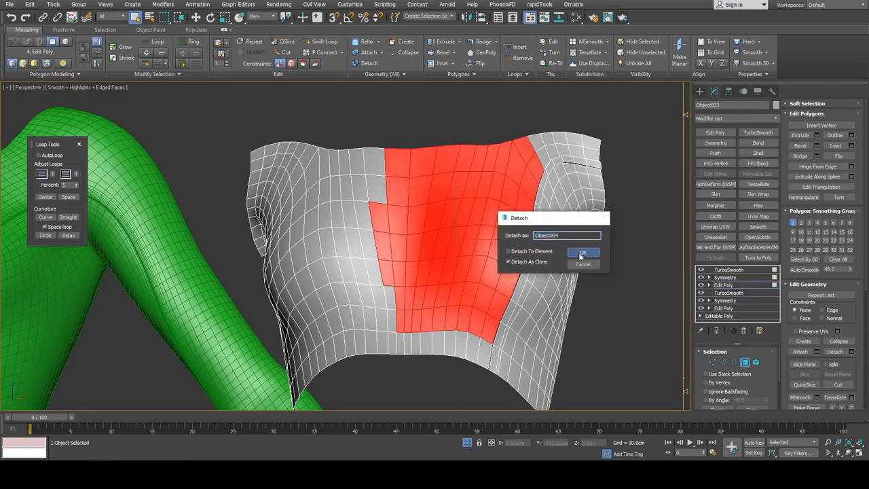
{"action": "left_click", "coordinate": [582, 253]}
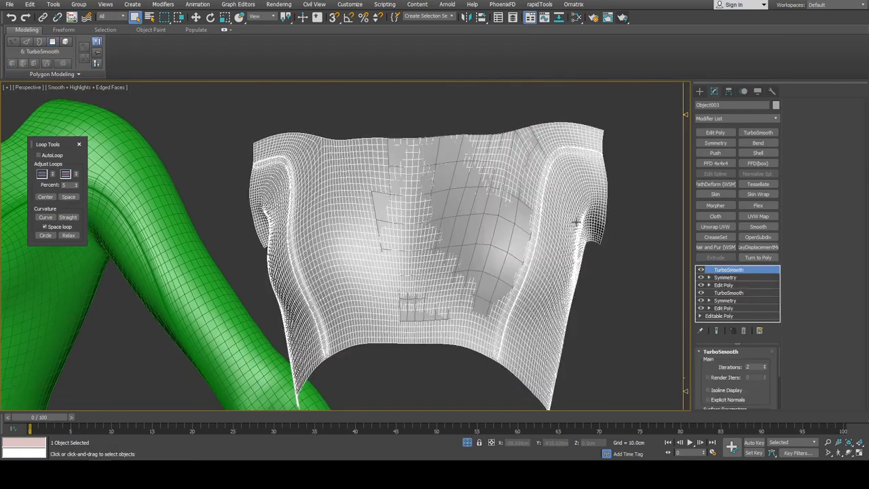
Add Edit Poly to the cloned panel, cut across its lower outer corner and delete the cut-off part.
{"action": "left_click", "coordinate": [481, 194]}
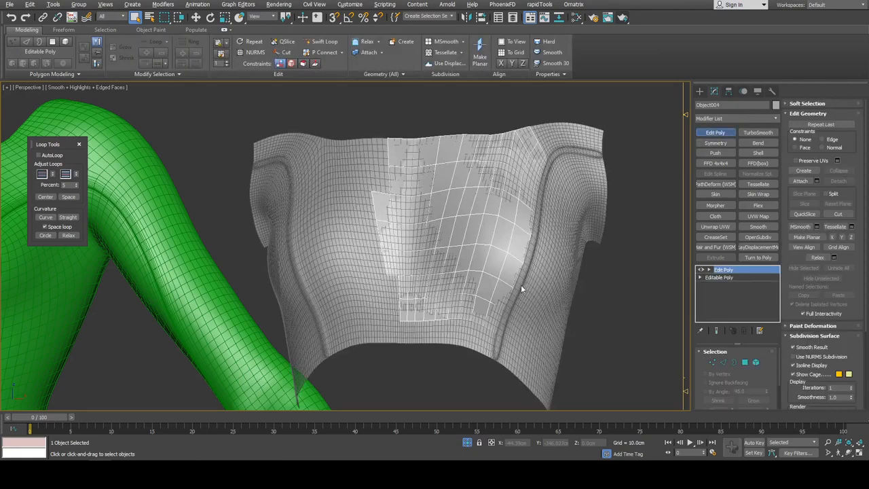
{"action": "key", "text": "1"}
{"action": "scroll", "coordinate": [526, 282], "scroll_direction": "up", "scroll_amount": 3}
{"action": "key", "text": "alt+c"}
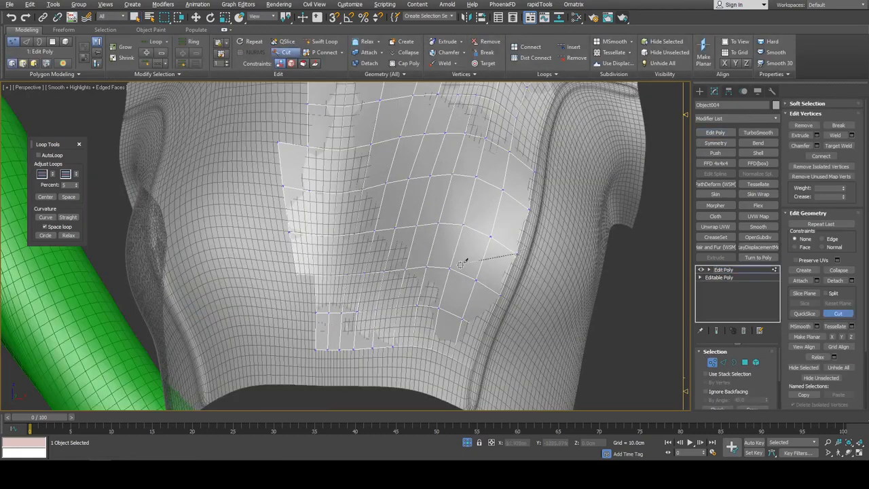
{"action": "left_click_drag", "start_coordinate": [521, 397], "coordinate": [522, 397]}
{"action": "key", "text": "Delete"}
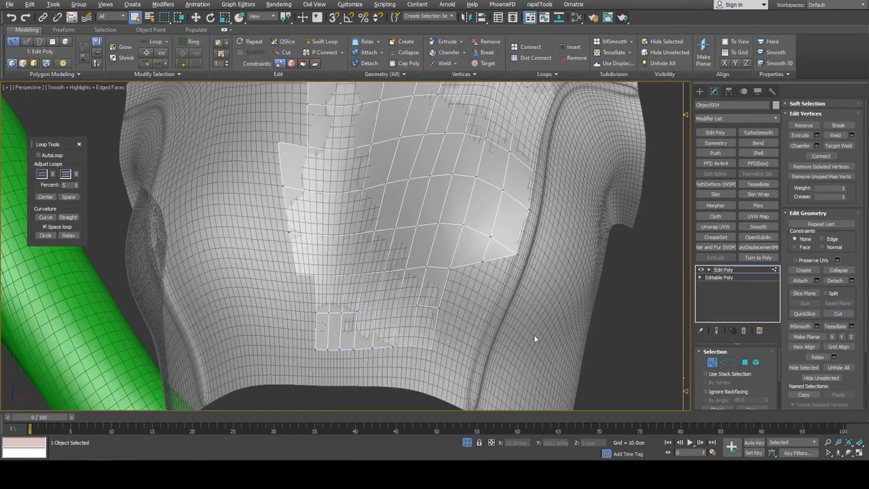
{"action": "middle_click_drag", "start_coordinate": [520, 263], "coordinate": [562, 239]}
{"action": "key", "text": "1"}
{"action": "scroll", "coordinate": [541, 265], "scroll_direction": "down", "scroll_amount": 3}
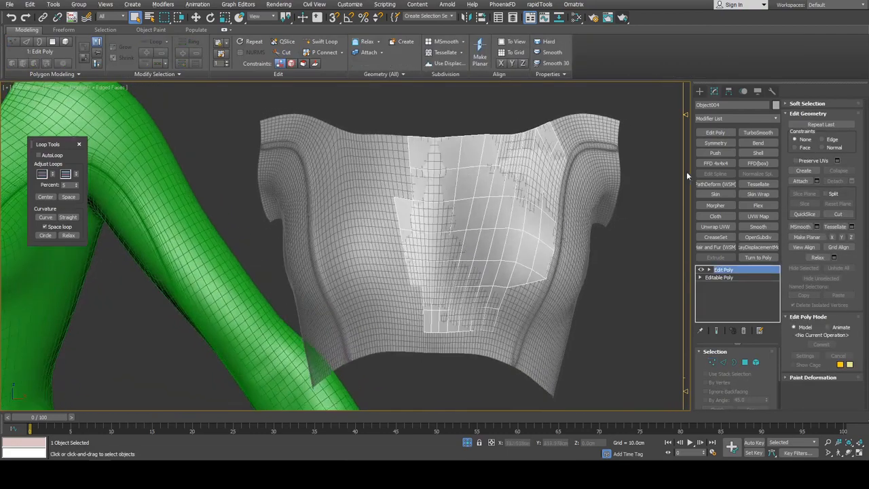
Mirror the cloned panel with Symmetry, thicken it with a Shell modifier and add Edit Poly on top.
{"action": "left_click", "coordinate": [715, 143]}
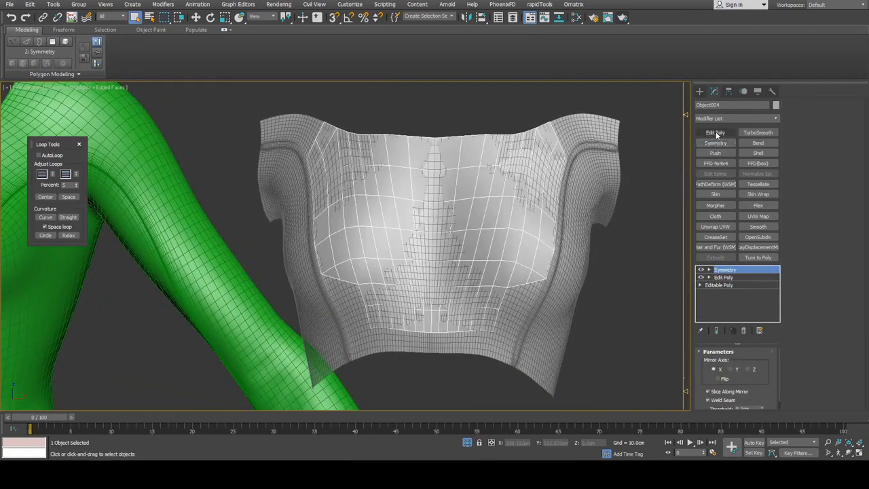
{"action": "left_click", "coordinate": [758, 153]}
{"action": "middle_click_drag", "start_coordinate": [577, 197], "coordinate": [587, 163], "text": "alt"}
{"action": "left_click_drag", "start_coordinate": [765, 374], "coordinate": [767, 381]}
{"action": "left_click", "coordinate": [715, 133]}
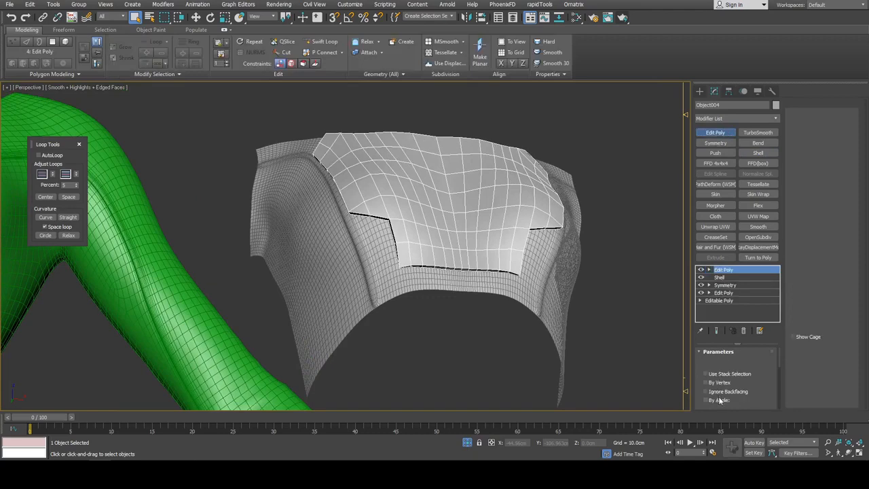
Select the overlay panel's front polygons by angle and inset them with a narrow border.
{"action": "key", "text": "4"}
{"action": "left_click", "coordinate": [487, 195]}
{"action": "scroll", "coordinate": [487, 194], "scroll_direction": "up", "scroll_amount": 3}
{"action": "key", "text": "i"}
{"action": "left_click", "coordinate": [506, 212]}
{"action": "left_click", "coordinate": [507, 212]}
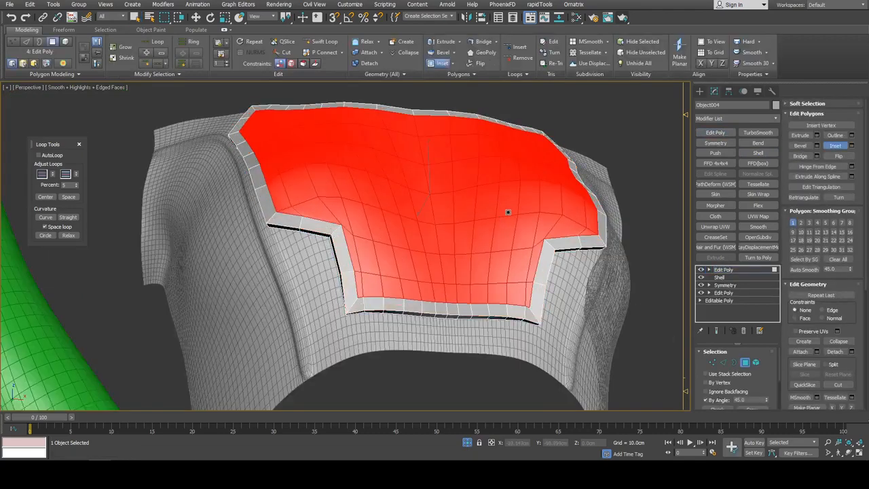
{"action": "key", "text": "ctrl+z"}
{"action": "key", "text": "ctrl+z"}
{"action": "left_click", "coordinate": [509, 212]}
{"action": "right_click", "coordinate": [509, 212]}
{"action": "scroll", "coordinate": [572, 251], "scroll_direction": "up", "scroll_amount": 3}
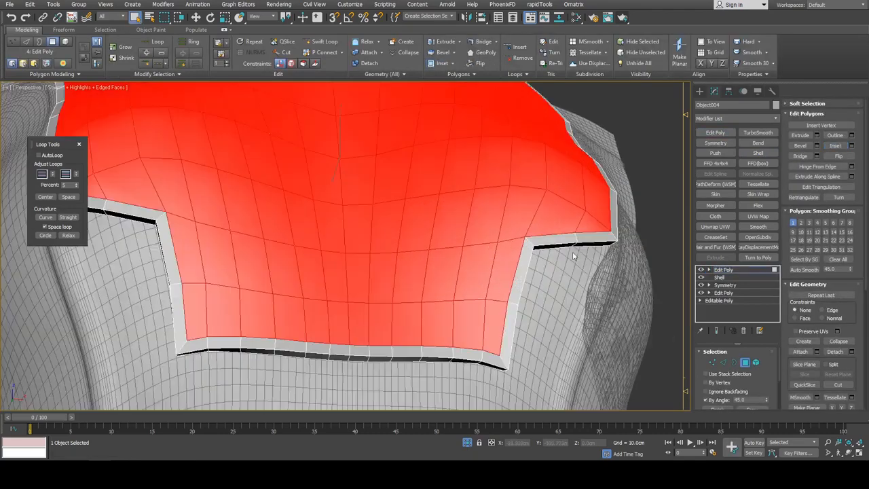
Select the narrow polygon ring around the panel's front edge and bevel it.
{"action": "left_click", "coordinate": [535, 246]}
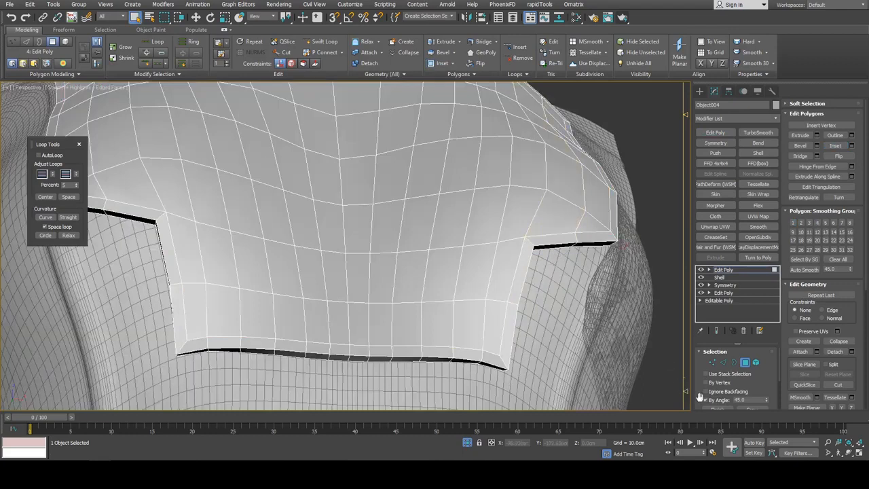
{"action": "left_click", "coordinate": [528, 246]}
{"action": "left_click", "coordinate": [532, 239], "text": "shift"}
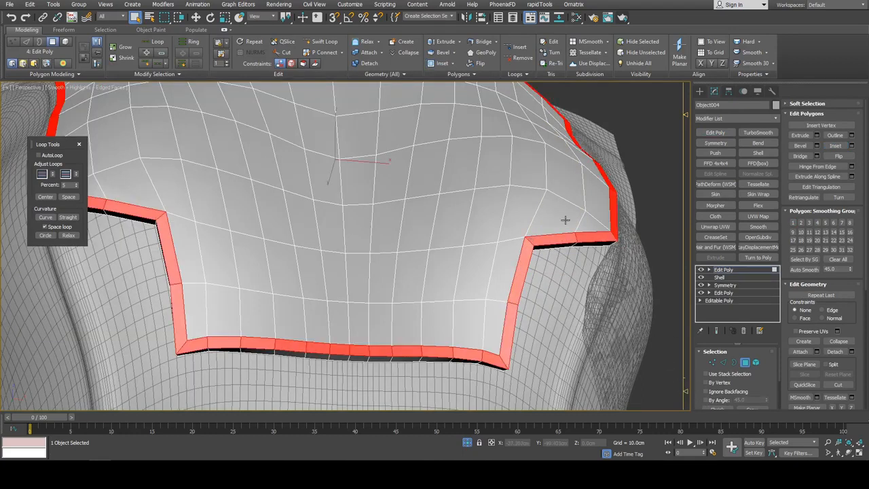
{"action": "key", "text": "ctrl+shift+b"}
{"action": "left_click_drag", "start_coordinate": [603, 244], "coordinate": [604, 263]}
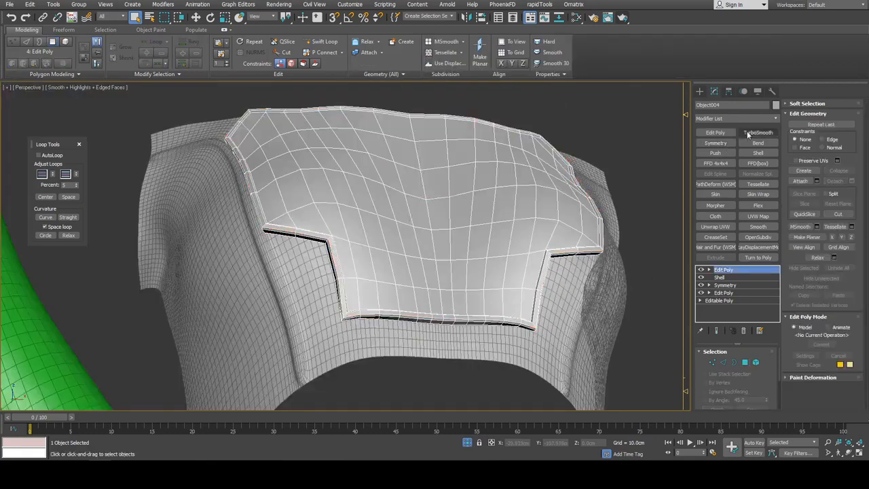
Smooth the overlay panel with TurboSmooth at 2 iterations.
{"action": "left_click", "coordinate": [758, 132]}
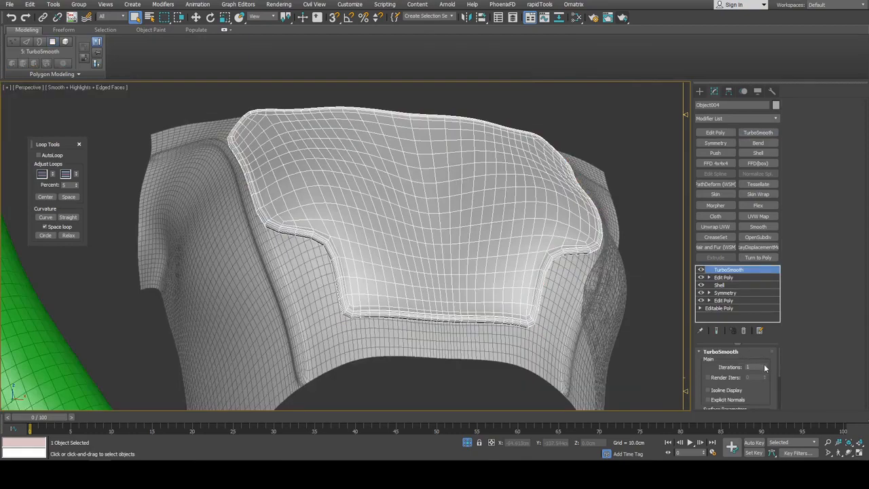
{"action": "left_click", "coordinate": [765, 366]}
{"action": "left_click", "coordinate": [565, 306]}
Examine the smoothed overlay panel and its edges on the top without the wireframe.
{"action": "middle_click_drag", "start_coordinate": [564, 306], "coordinate": [563, 259], "text": "alt"}
{"action": "scroll", "coordinate": [587, 283], "scroll_direction": "down", "scroll_amount": 4}
{"action": "key", "text": "F4"}
{"action": "left_click", "coordinate": [626, 305]}
{"action": "scroll", "coordinate": [621, 302], "scroll_direction": "down", "scroll_amount": 3}
{"action": "mouse_move", "coordinate": [564, 259]}
{"action": "middle_mouse_down", "text": "alt"}
{"action": "mouse_move", "coordinate": [564, 290]}
{"action": "mouse_move", "coordinate": [571, 262]}
{"action": "middle_mouse_up", "text": "alt"}
{"action": "scroll", "coordinate": [505, 243], "scroll_direction": "up", "scroll_amount": 3}
{"action": "scroll", "coordinate": [498, 238], "scroll_direction": "down", "scroll_amount": 3}
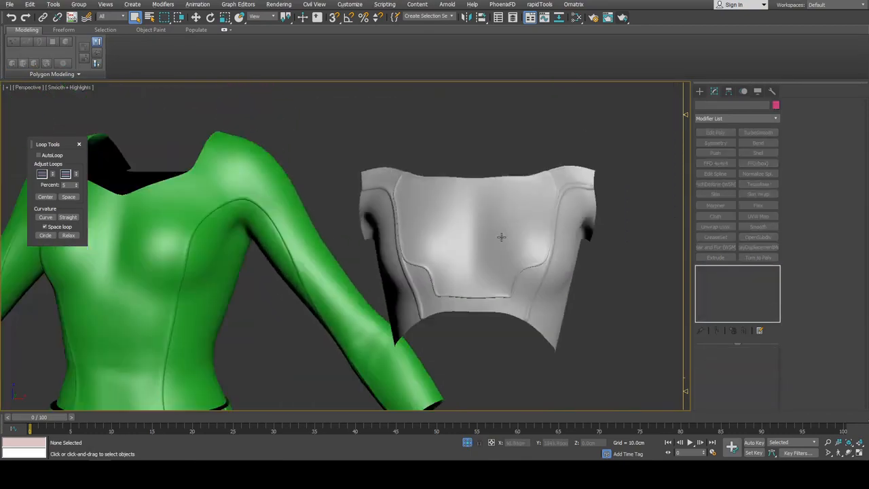
{"action": "middle_click_drag", "start_coordinate": [501, 236], "coordinate": [528, 226], "text": "alt"}
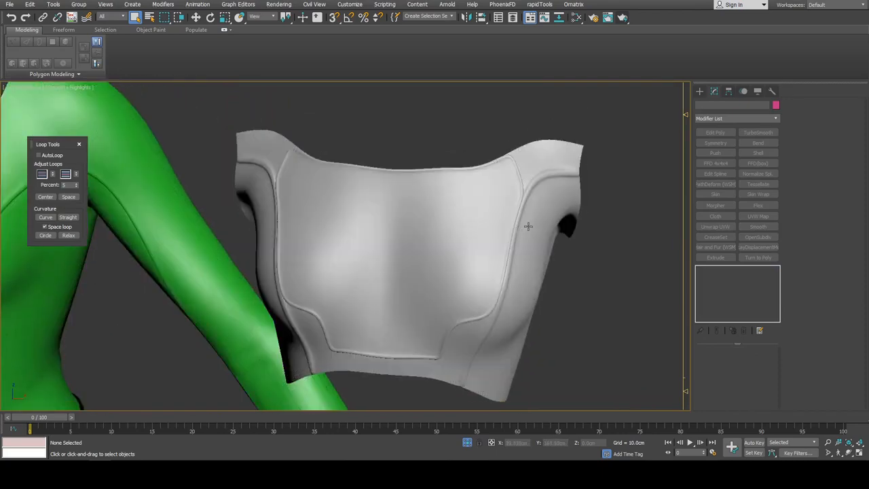
Add another Edit Poly below the panel's TurboSmooth and try to rework the polygons around its border.
{"action": "left_click", "coordinate": [528, 226]}
{"action": "scroll", "coordinate": [516, 228], "scroll_direction": "up", "scroll_amount": 8}
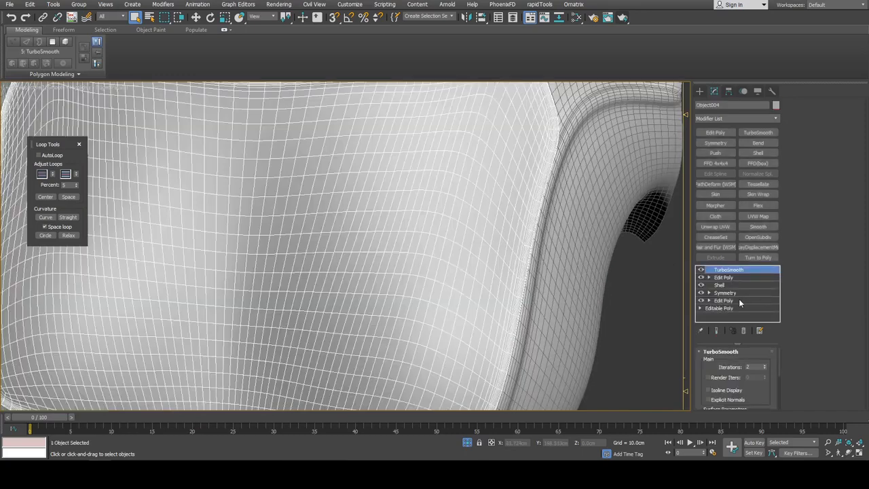
{"action": "left_click", "coordinate": [738, 301]}
{"action": "left_click", "coordinate": [501, 255]}
{"action": "left_click", "coordinate": [741, 279]}
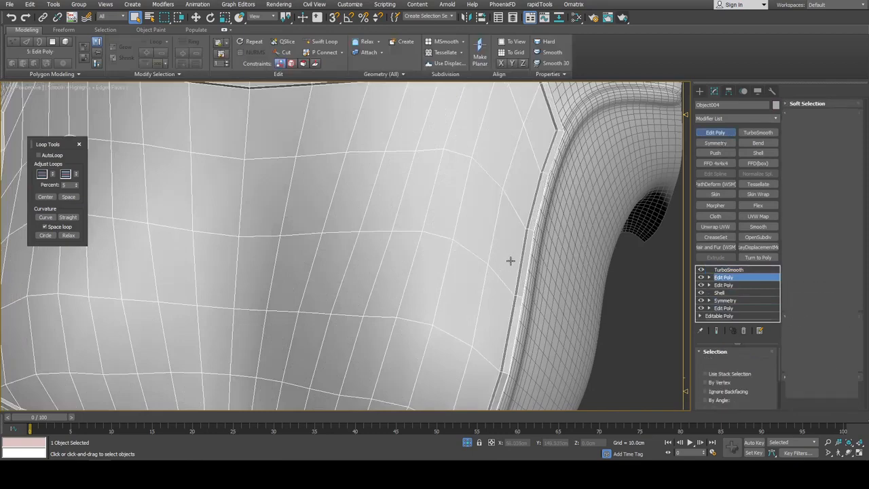
{"action": "key", "text": "4"}
{"action": "scroll", "coordinate": [476, 239], "scroll_direction": "down", "scroll_amount": 3}
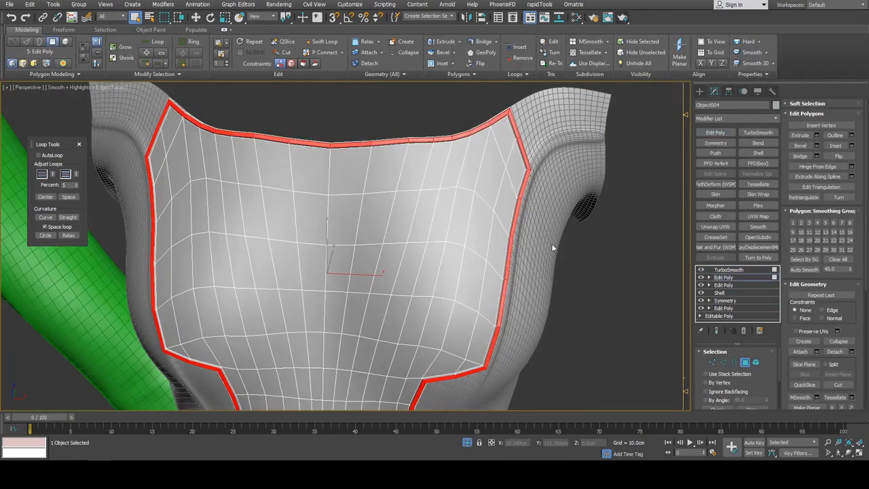
{"action": "scroll", "coordinate": [536, 245], "scroll_direction": "up", "scroll_amount": 3}
Remove both Edit Poly modifiers above Shell from the panel's modifier stack.
{"action": "left_click", "coordinate": [731, 278]}
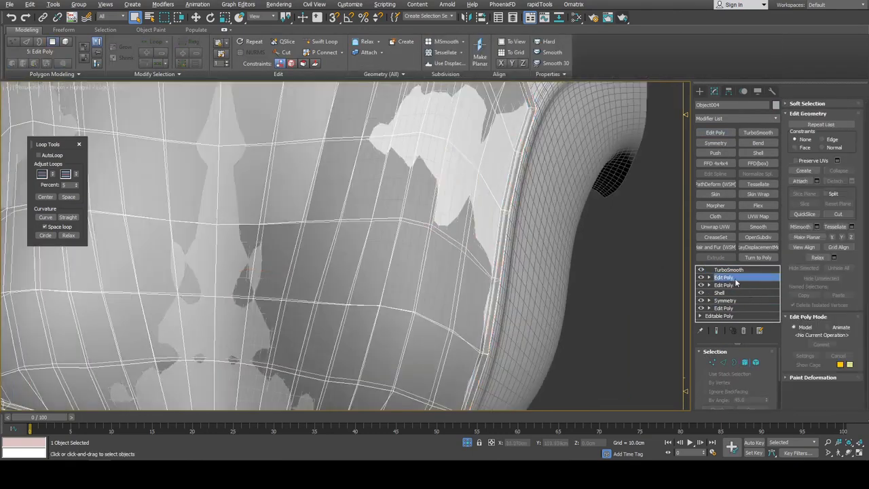
{"action": "right_click", "coordinate": [731, 288]}
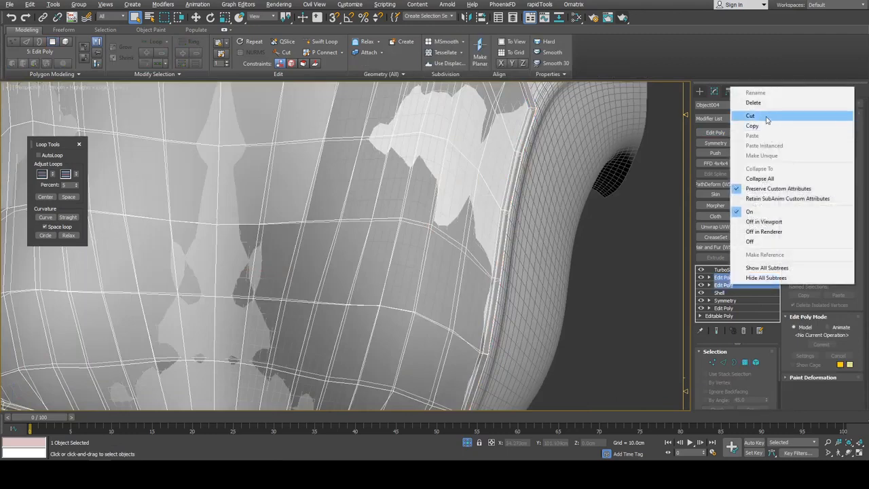
{"action": "left_click", "coordinate": [768, 118]}
Insert TurboSmooth with Edit Poly on top of it between Symmetry and Shell in the panel's modifier stack.
{"action": "left_click", "coordinate": [731, 285]}
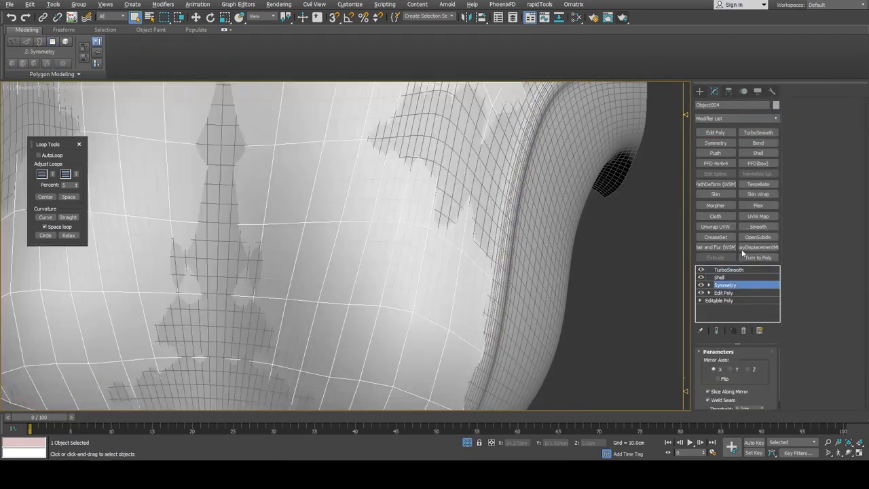
{"action": "left_click", "coordinate": [758, 132]}
{"action": "scroll", "coordinate": [632, 195], "scroll_direction": "down", "scroll_amount": 5}
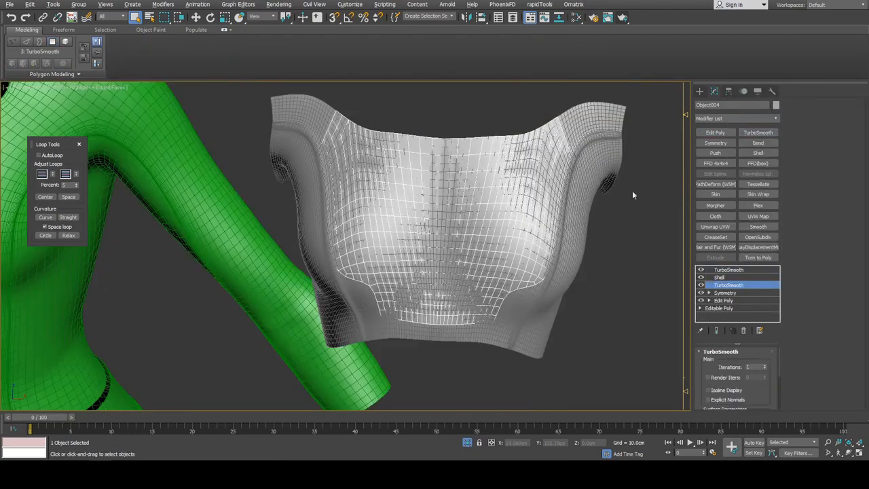
{"action": "key", "text": "1"}
{"action": "scroll", "coordinate": [520, 171], "scroll_direction": "down", "scroll_amount": 3}
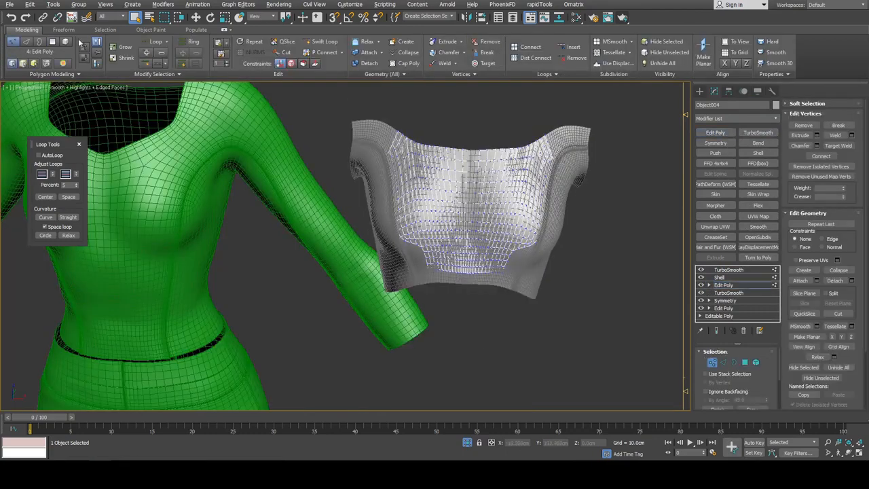
Set Object003 as the conform surface with offset 0 and conform the panel's vertices to the underlying top.
{"action": "left_click", "coordinate": [76, 31]}
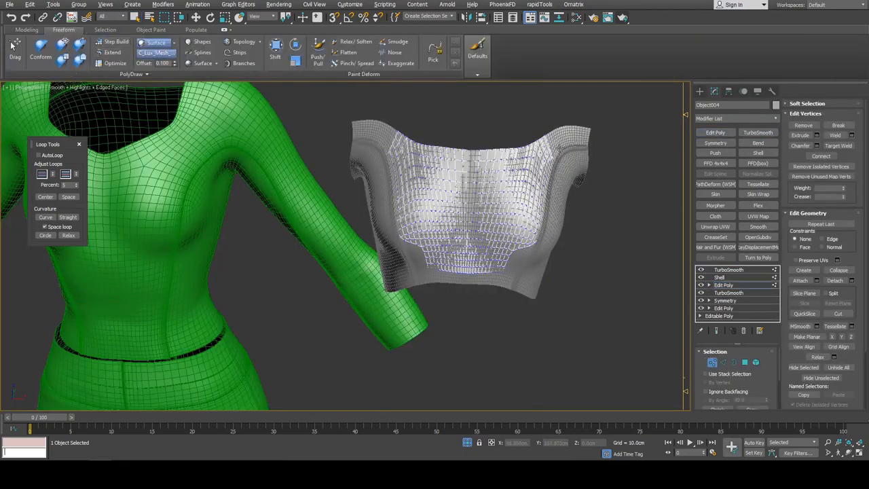
{"action": "left_click", "coordinate": [40, 44]}
{"action": "scroll", "coordinate": [475, 224], "scroll_direction": "down", "scroll_amount": 4}
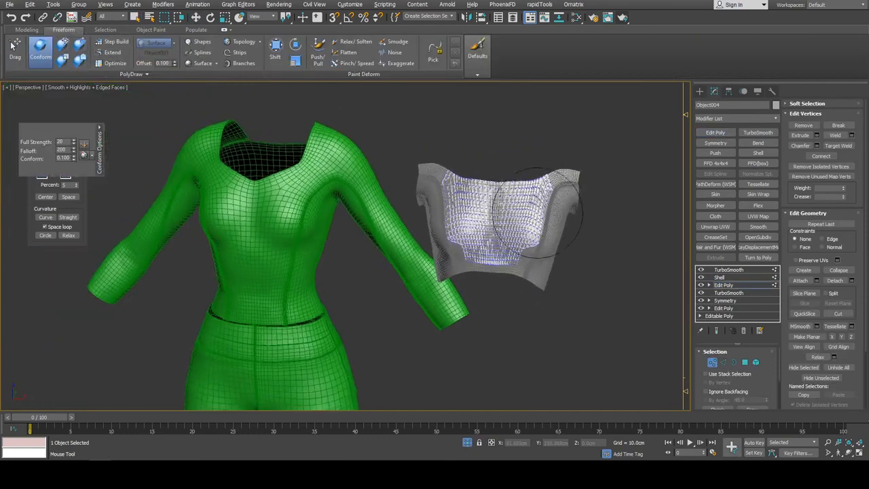
{"action": "right_click", "coordinate": [541, 205]}
{"action": "scroll", "coordinate": [543, 207], "scroll_direction": "up", "scroll_amount": 3}
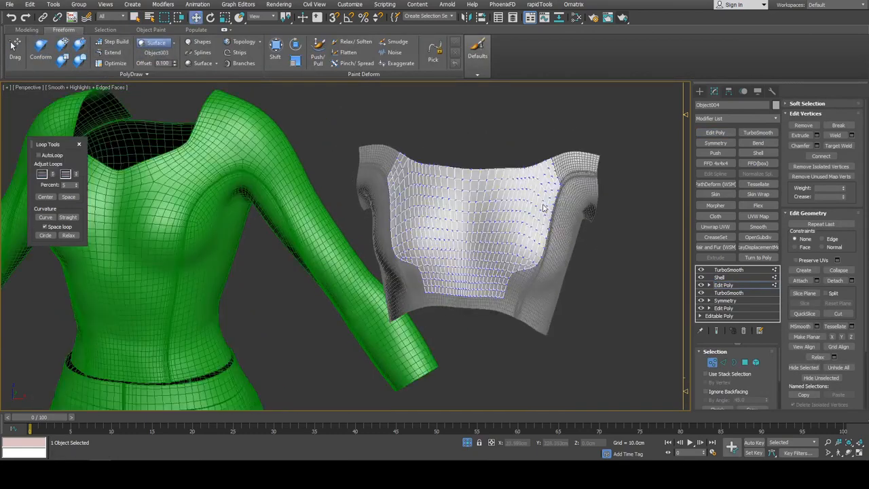
{"action": "left_click", "coordinate": [40, 45]}
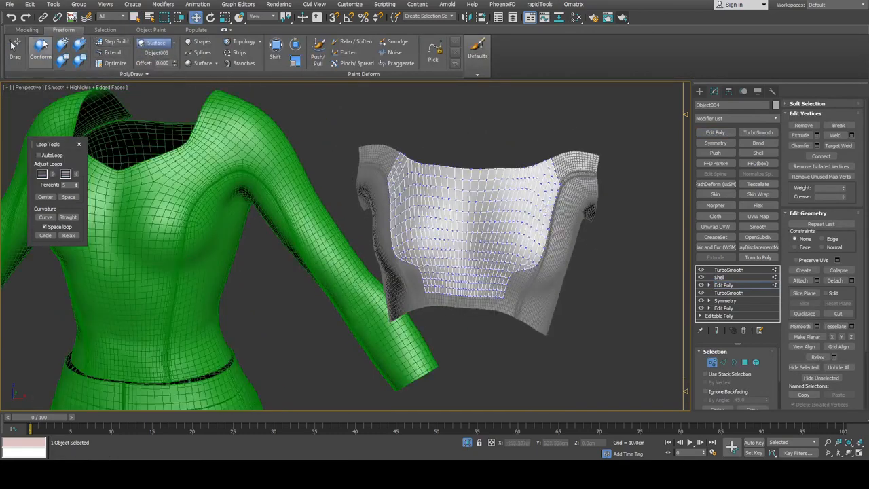
{"action": "scroll", "coordinate": [517, 177], "scroll_direction": "down", "scroll_amount": 4}
{"action": "right_click", "coordinate": [461, 207]}
{"action": "scroll", "coordinate": [462, 207], "scroll_direction": "up", "scroll_amount": 4}
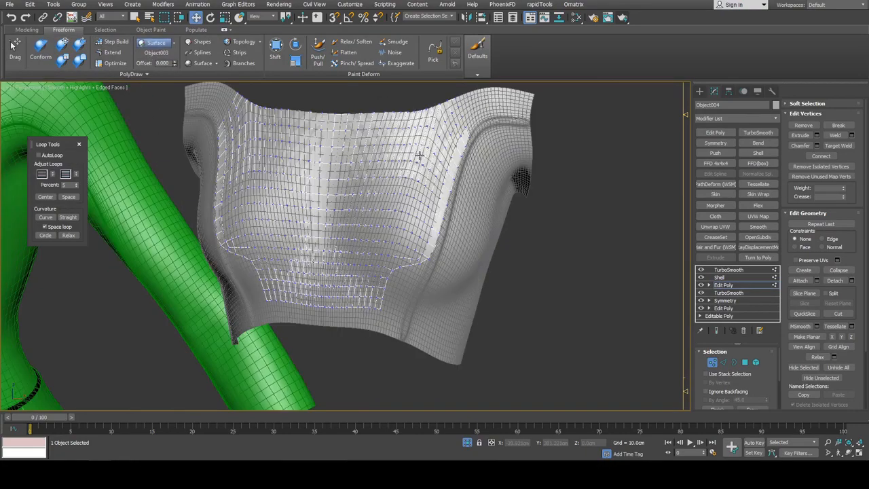
{"action": "scroll", "coordinate": [459, 209], "scroll_direction": "up", "scroll_amount": 3}
Add another Edit Poly below the panel's Shell and select two vertically adjacent polygons near its side edge.
{"action": "left_click", "coordinate": [471, 227]}
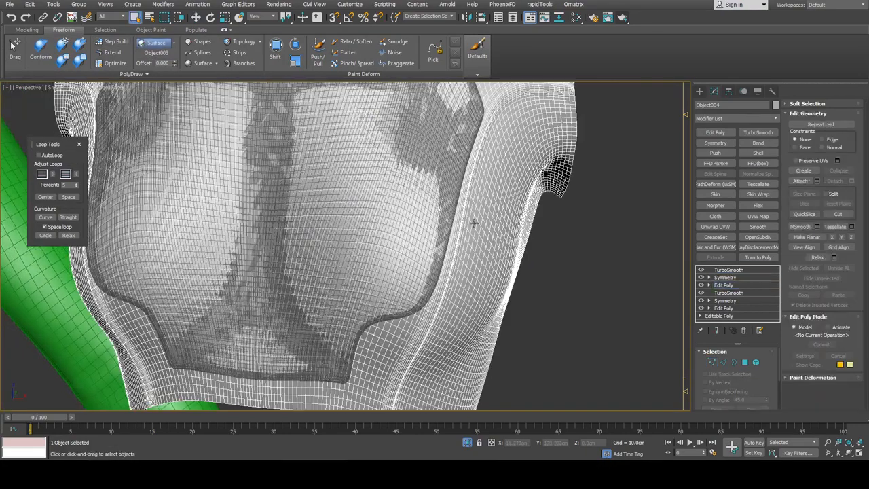
{"action": "left_click", "coordinate": [435, 193]}
{"action": "left_click", "coordinate": [723, 285]}
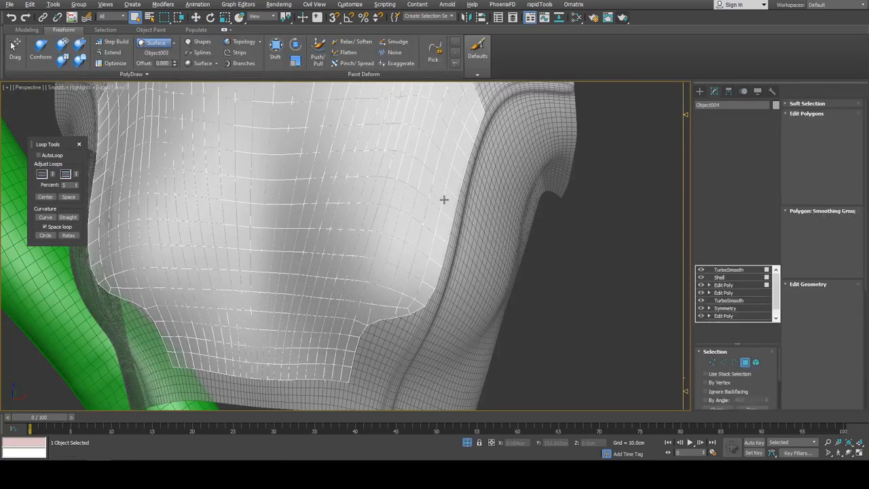
{"action": "scroll", "coordinate": [437, 194], "scroll_direction": "up", "scroll_amount": 4}
{"action": "left_click", "coordinate": [451, 232]}
{"action": "scroll", "coordinate": [464, 237], "scroll_direction": "up", "scroll_amount": 3}
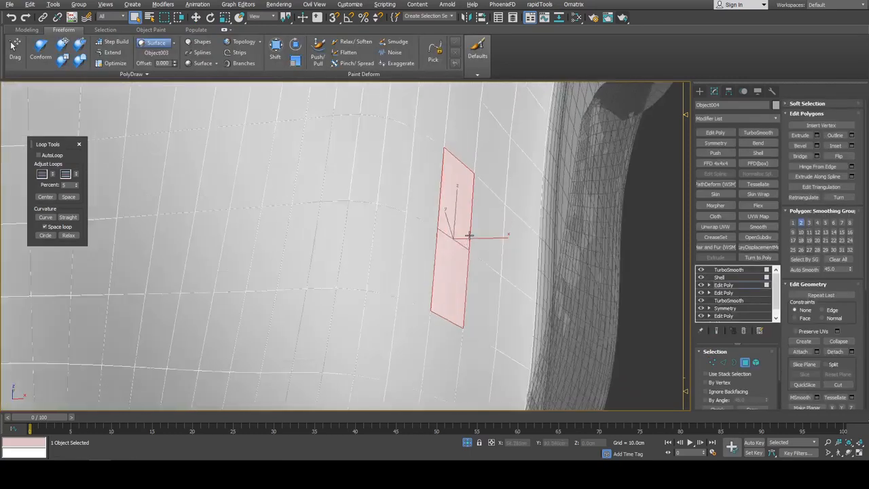
{"action": "middle_click_drag", "start_coordinate": [467, 237], "coordinate": [456, 216], "text": "alt"}
{"action": "key", "text": "i"}
{"action": "left_click_drag", "start_coordinate": [455, 216], "coordinate": [456, 215]}
{"action": "key", "text": "ctrl+z"}
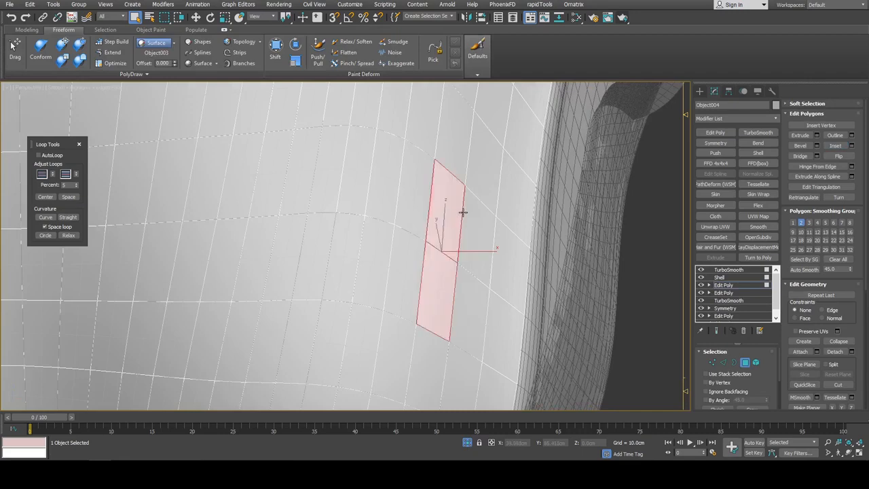
Bevel the two selected polygons inward as a group with height 0 and delete the inner faces to open a slot.
{"action": "key", "text": "ctrl+shift+b"}
{"action": "left_click", "coordinate": [603, 262]}
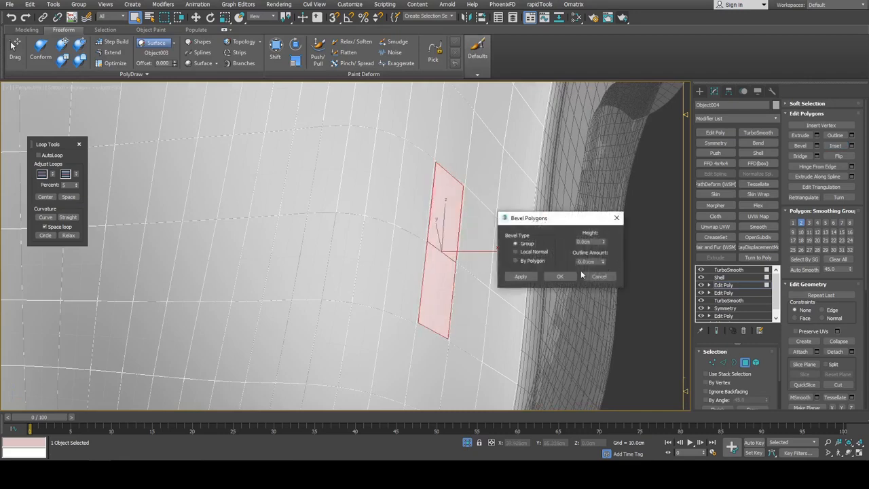
{"action": "left_click_drag", "start_coordinate": [600, 269], "coordinate": [605, 267]}
{"action": "left_click", "coordinate": [560, 276]}
{"action": "middle_click_drag", "start_coordinate": [570, 278], "coordinate": [556, 257], "text": "alt"}
{"action": "key", "text": "4"}
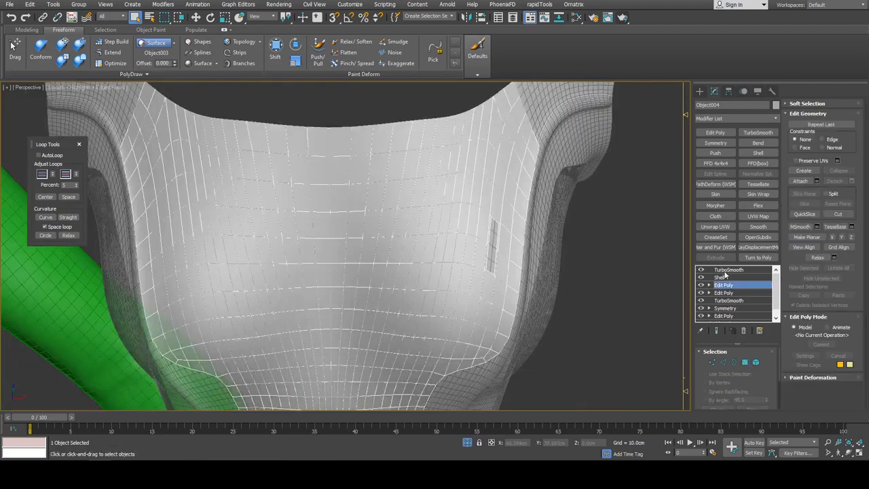
Mirror the slot to the panel's other side with a Symmetry modifier placed below Shell.
{"action": "left_click", "coordinate": [719, 277]}
{"action": "left_click", "coordinate": [728, 270]}
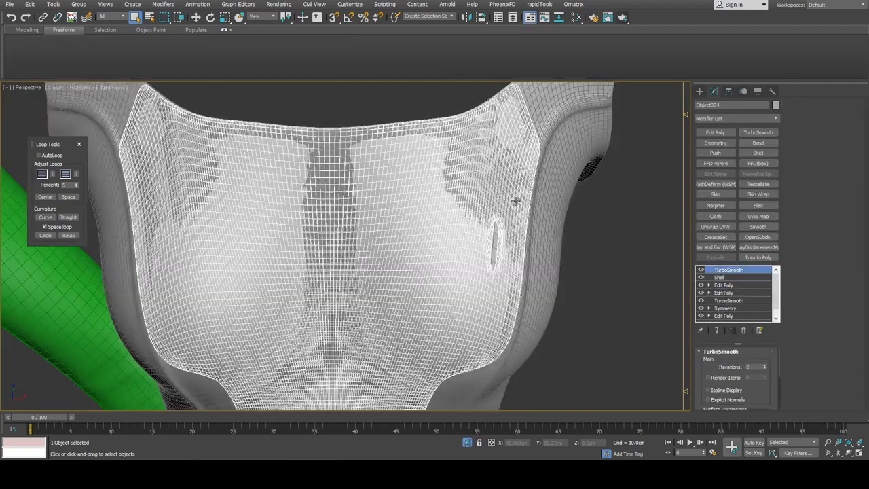
{"action": "scroll", "coordinate": [516, 200], "scroll_direction": "down", "scroll_amount": 5}
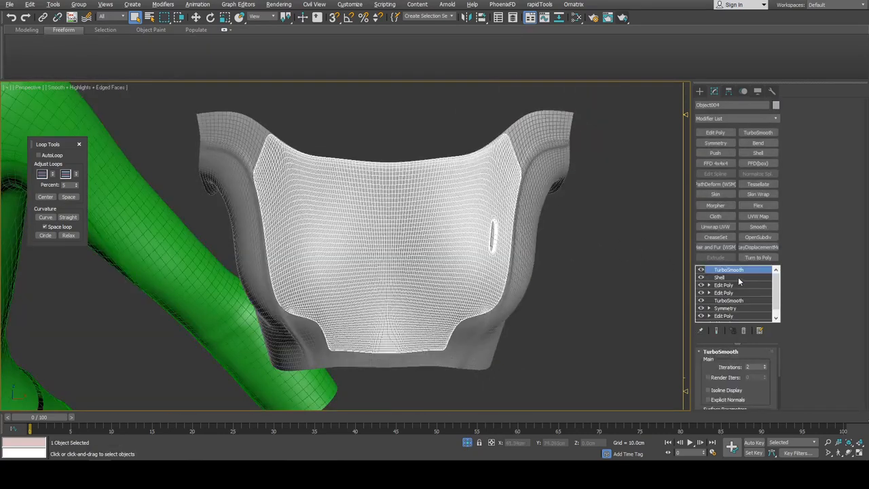
{"action": "left_click", "coordinate": [721, 277]}
{"action": "left_click", "coordinate": [562, 246]}
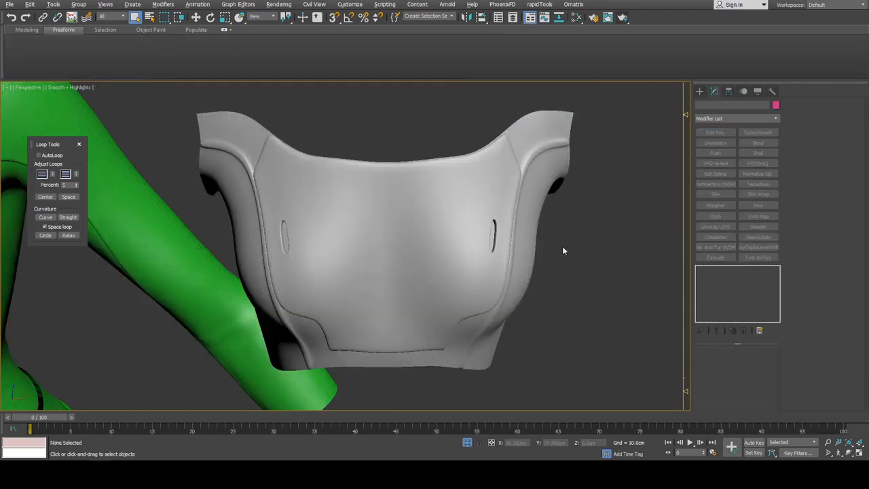
In the top's upper Edit Poly, select the polygon strip from behind the slot to the side edge and detach it as a clone.
{"action": "middle_click_drag", "start_coordinate": [562, 246], "coordinate": [413, 203], "text": "alt"}
{"action": "scroll", "coordinate": [413, 202], "scroll_direction": "up", "scroll_amount": 4}
{"action": "key", "text": "F4"}
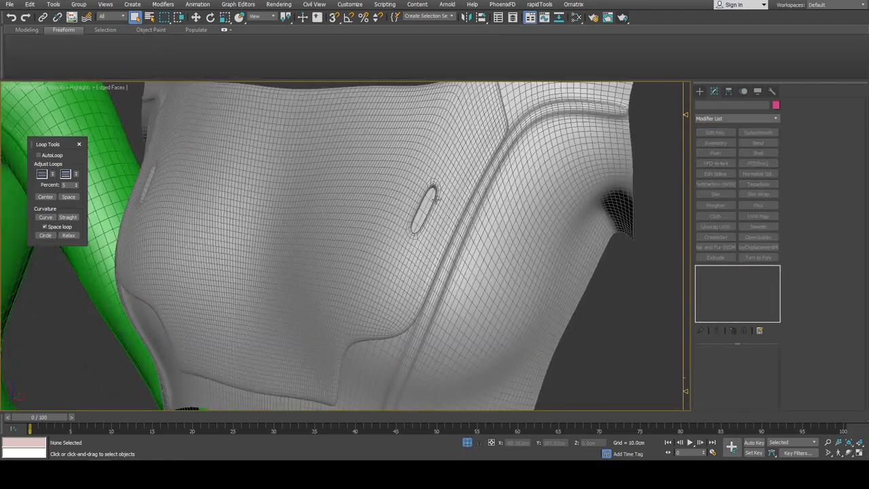
{"action": "left_click", "coordinate": [475, 221]}
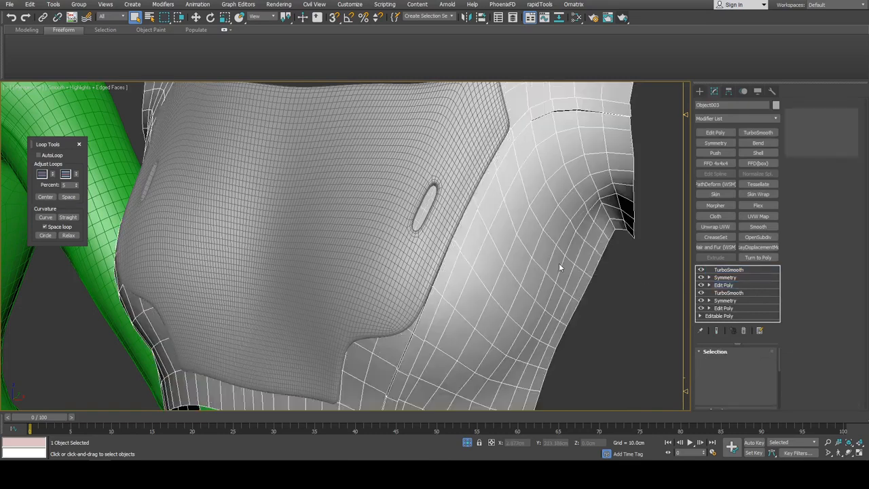
{"action": "middle_click_drag", "start_coordinate": [559, 262], "coordinate": [521, 246], "text": "alt"}
{"action": "key", "text": "4"}
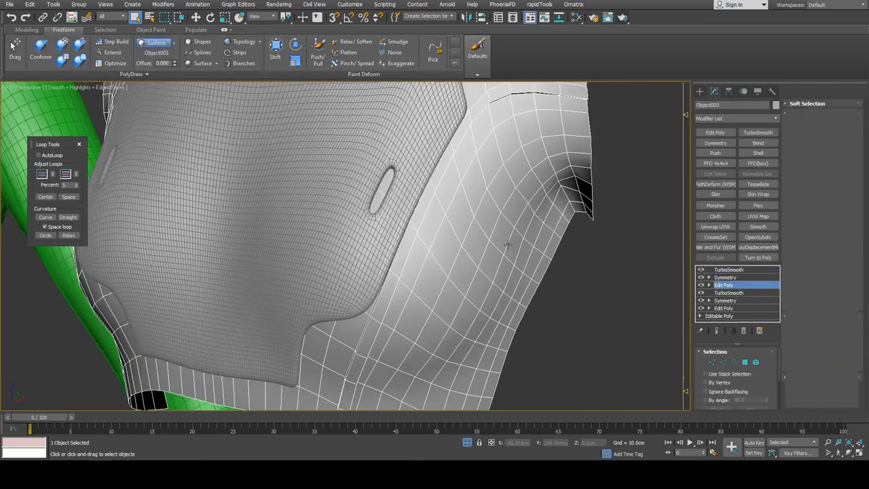
{"action": "left_click", "coordinate": [384, 180]}
{"action": "left_click", "coordinate": [493, 305], "text": "shift"}
{"action": "left_click", "coordinate": [512, 315], "text": "shift"}
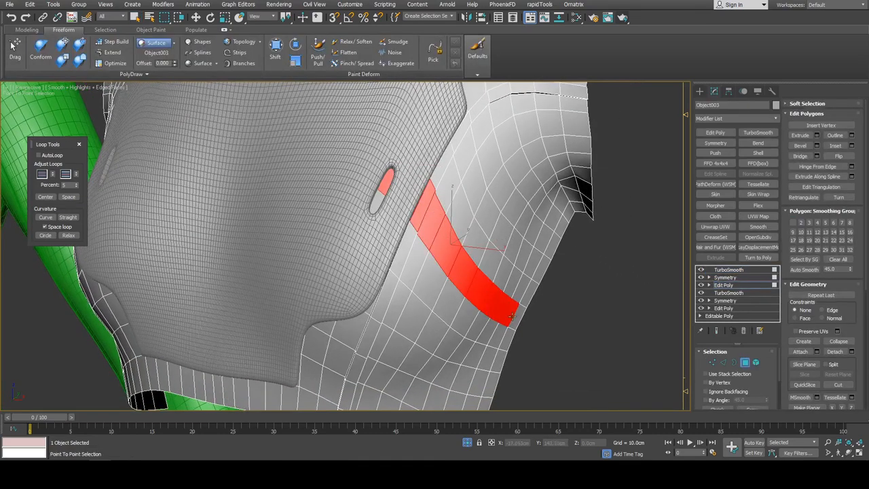
{"action": "right_click", "coordinate": [516, 292]}
{"action": "key", "text": "alt+d"}
{"action": "left_click", "coordinate": [575, 257]}
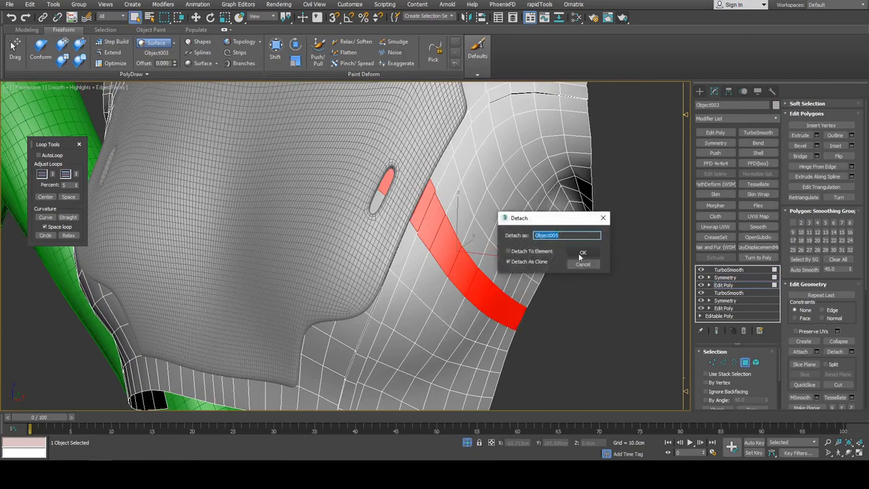
Select the detached polygon strip, add an Edit Poly modifier and go to vertex level with the top as the drawing surface.
{"action": "key", "text": "4"}
{"action": "left_click", "coordinate": [459, 272]}
{"action": "scroll", "coordinate": [496, 240], "scroll_direction": "down", "scroll_amount": 4}
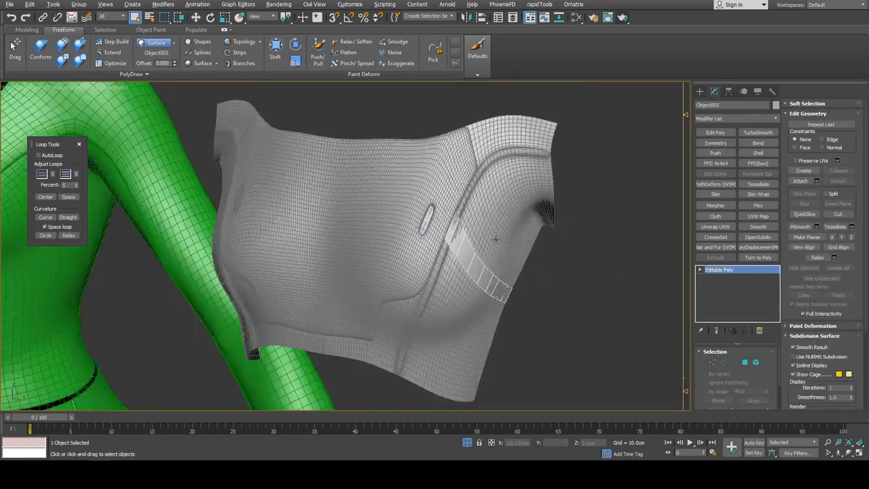
{"action": "scroll", "coordinate": [496, 239], "scroll_direction": "up", "scroll_amount": 4}
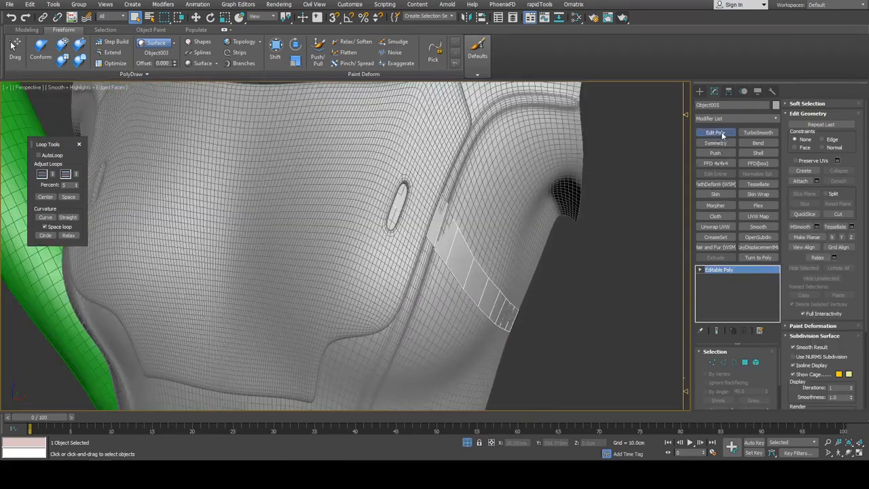
{"action": "key", "text": "1"}
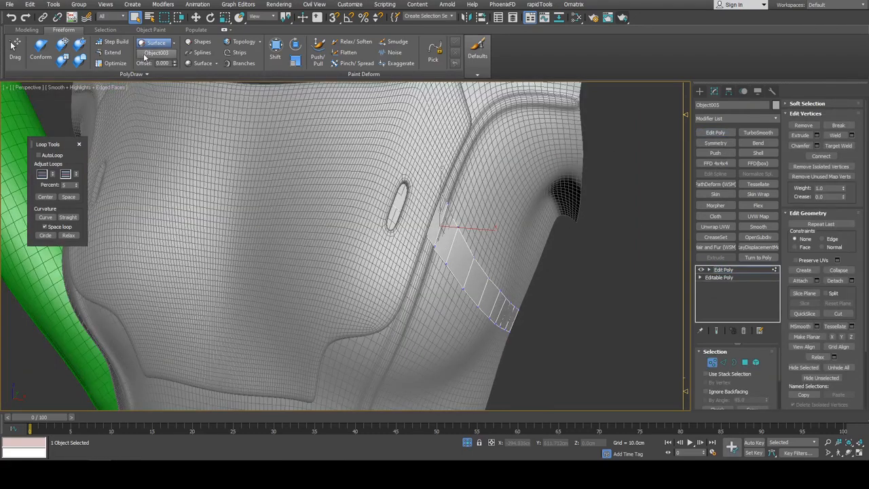
{"action": "left_click", "coordinate": [467, 189]}
{"action": "key", "text": "q"}
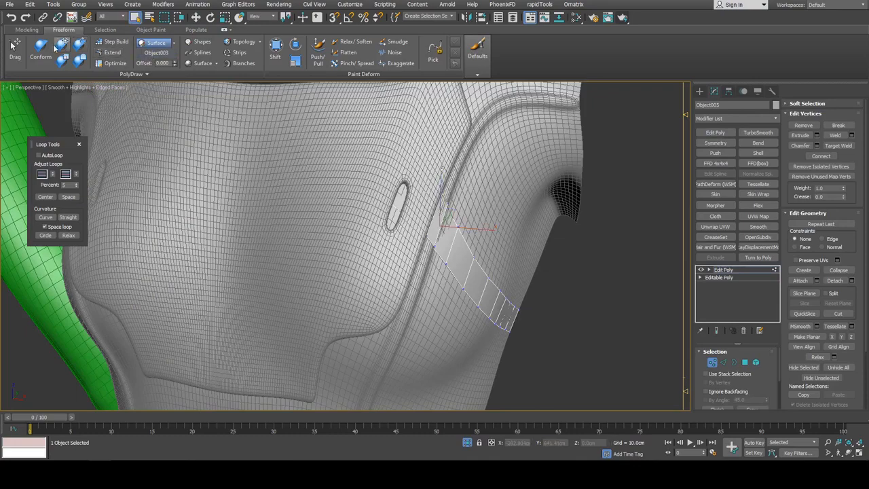
Remove the surplus cross edges at the strip's slot end.
{"action": "left_click", "coordinate": [109, 52]}
{"action": "scroll", "coordinate": [443, 252], "scroll_direction": "up", "scroll_amount": 3}
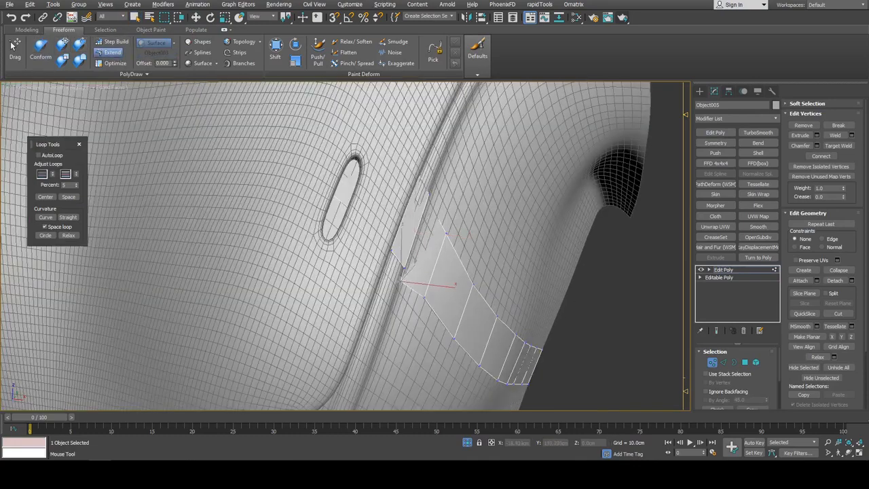
{"action": "key", "text": "2"}
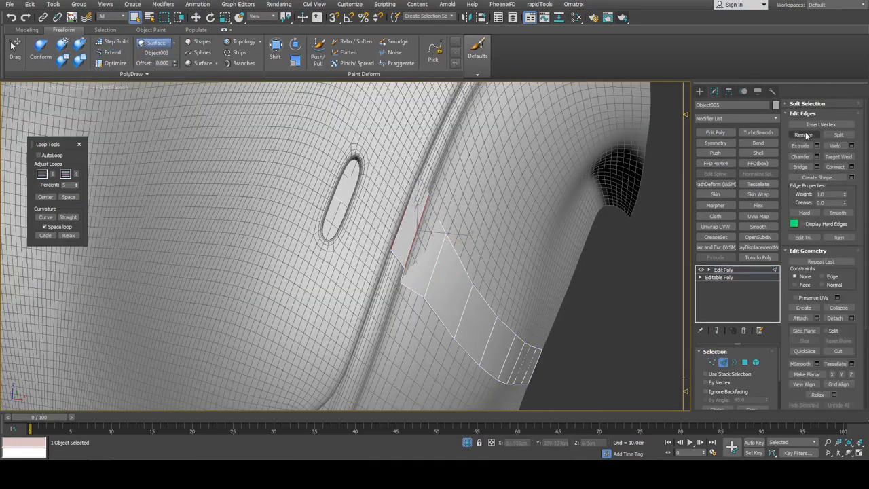
{"action": "left_click", "coordinate": [806, 135]}
Display the overlay panel see-through and return to the strip's vertices with the PolyDraw Extend tool active.
{"action": "middle_click_drag", "start_coordinate": [460, 231], "coordinate": [461, 234]}
{"action": "key", "text": "1"}
{"action": "key", "text": "w"}
{"action": "key", "text": "1"}
{"action": "key", "text": "q"}
{"action": "middle_click_drag", "start_coordinate": [428, 192], "coordinate": [430, 197]}
{"action": "left_click", "coordinate": [425, 184]}
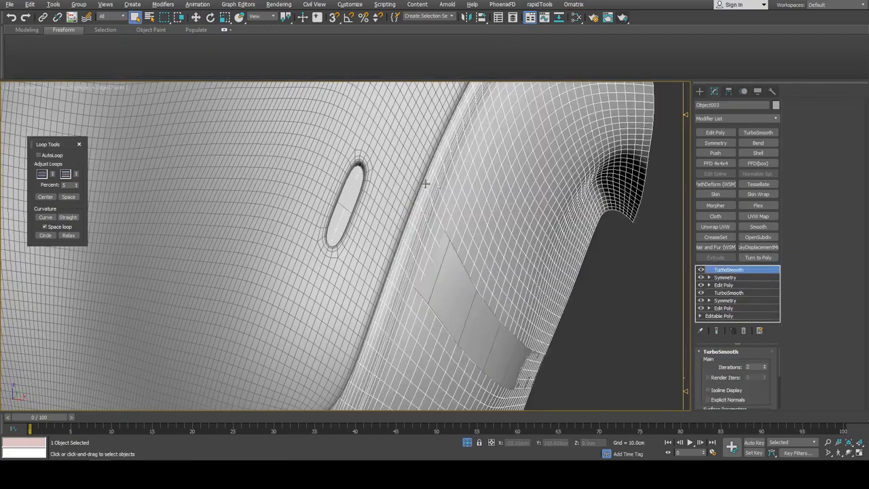
{"action": "left_click", "coordinate": [446, 281]}
{"action": "key", "text": "1"}
{"action": "scroll", "coordinate": [446, 279], "scroll_direction": "down", "scroll_amount": 3}
{"action": "left_click", "coordinate": [112, 52]}
{"action": "scroll", "coordinate": [443, 272], "scroll_direction": "up", "scroll_amount": 3}
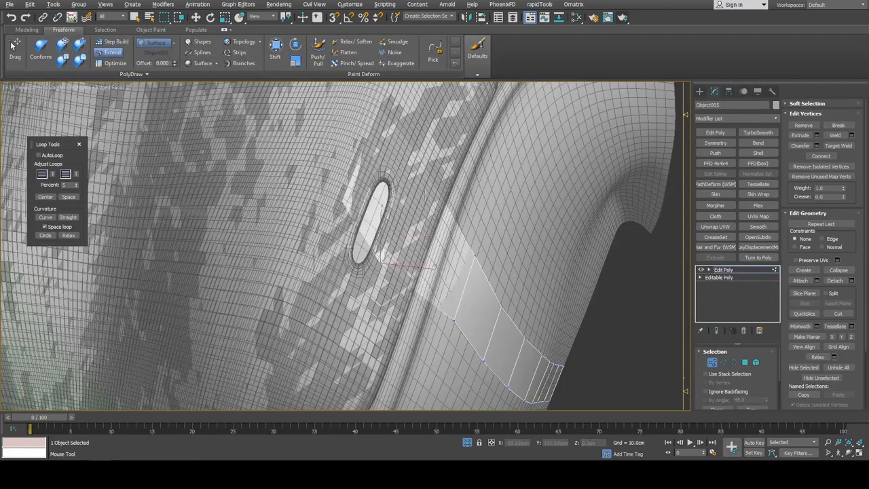
Set the surface offset to 0.1 and reposition the strip's end vertices over the slot, matching its width to the opening.
{"action": "middle_click_drag", "start_coordinate": [432, 175], "coordinate": [448, 216], "text": "alt"}
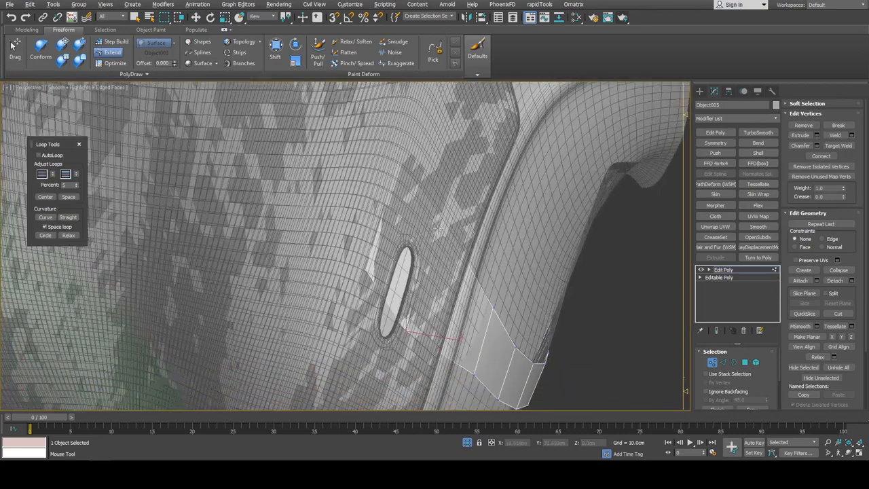
{"action": "middle_click_drag", "start_coordinate": [375, 271], "coordinate": [389, 219], "text": "alt"}
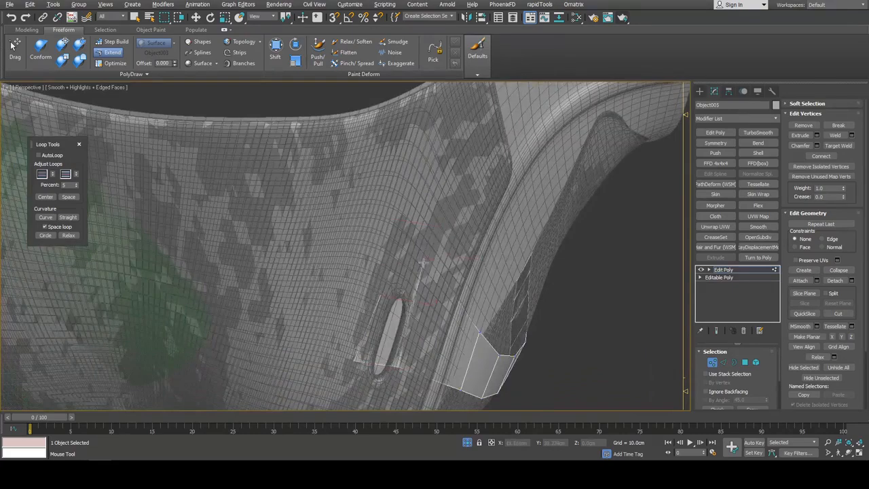
{"action": "middle_click_drag", "start_coordinate": [422, 283], "coordinate": [401, 228], "text": "alt"}
{"action": "left_click_drag", "start_coordinate": [391, 176], "coordinate": [404, 178]}
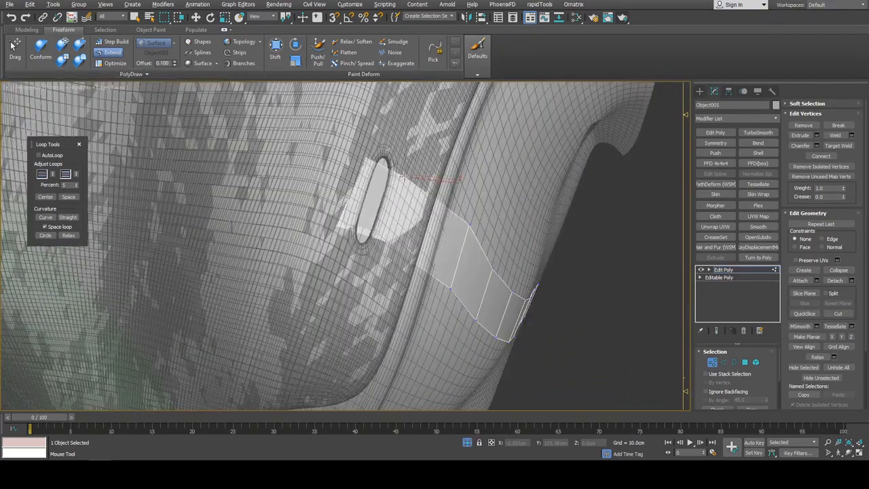
{"action": "left_click_drag", "start_coordinate": [336, 232], "coordinate": [384, 242]}
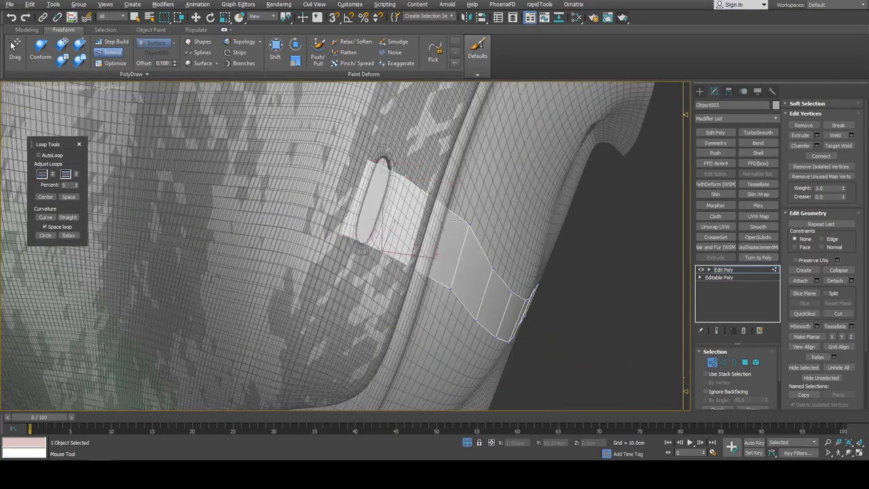
{"action": "middle_click_drag", "start_coordinate": [459, 219], "coordinate": [408, 199], "text": "alt"}
{"action": "left_click_drag", "start_coordinate": [368, 171], "coordinate": [392, 253]}
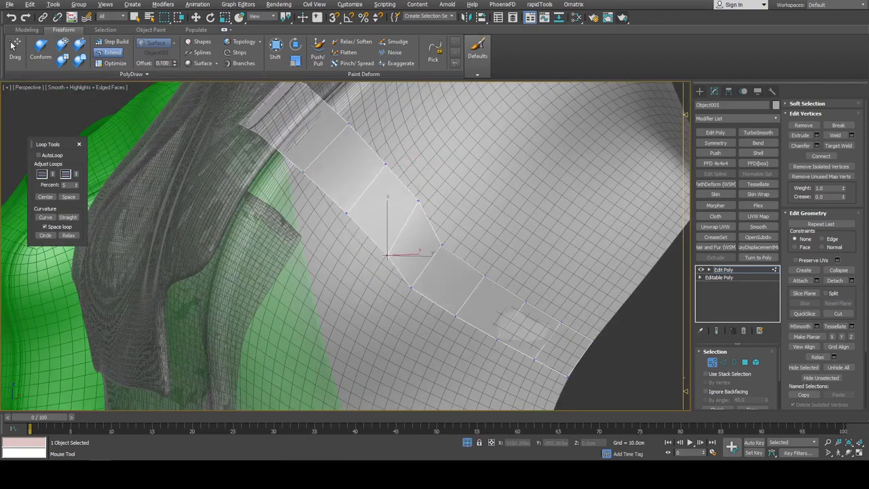
Slide the strip's upper and lower vertices along the top's side and back to even out its width and curve.
{"action": "left_click_drag", "start_coordinate": [443, 246], "coordinate": [462, 240]}
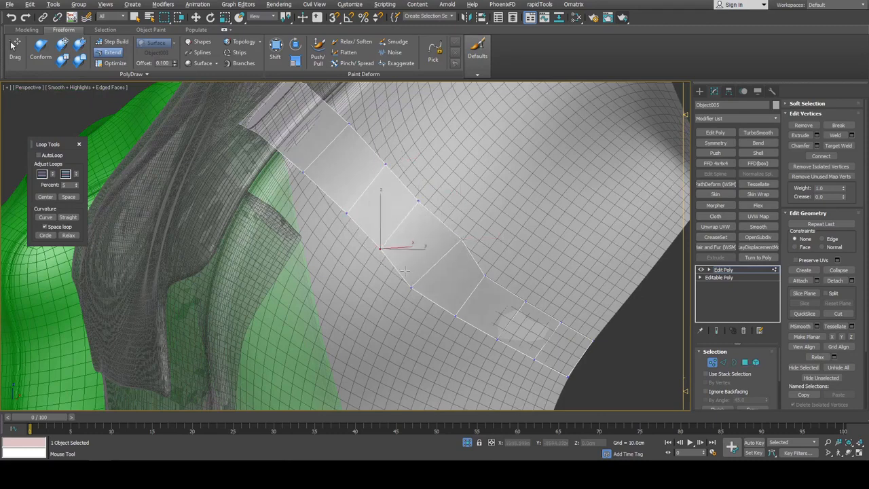
{"action": "left_click_drag", "start_coordinate": [482, 279], "coordinate": [497, 268]}
{"action": "left_click_drag", "start_coordinate": [455, 316], "coordinate": [465, 316]}
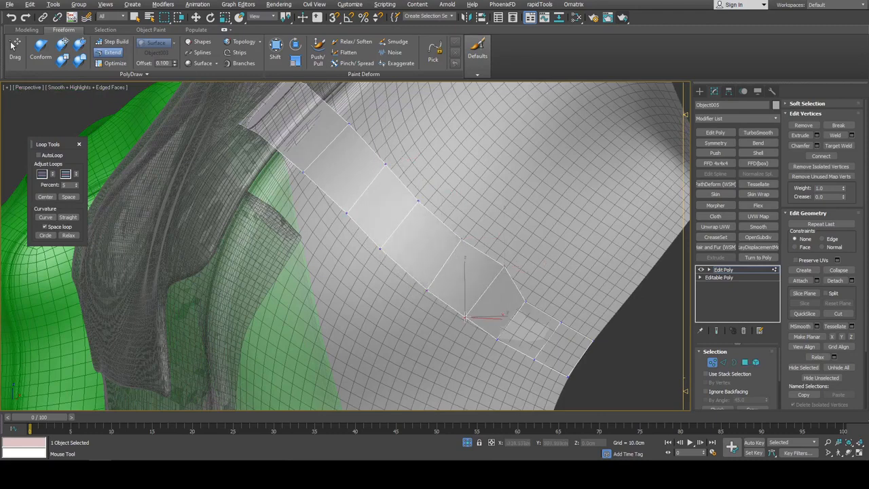
{"action": "middle_click_drag", "start_coordinate": [486, 311], "coordinate": [462, 285]}
{"action": "left_click_drag", "start_coordinate": [502, 276], "coordinate": [524, 269]}
{"action": "left_click_drag", "start_coordinate": [538, 298], "coordinate": [550, 285]}
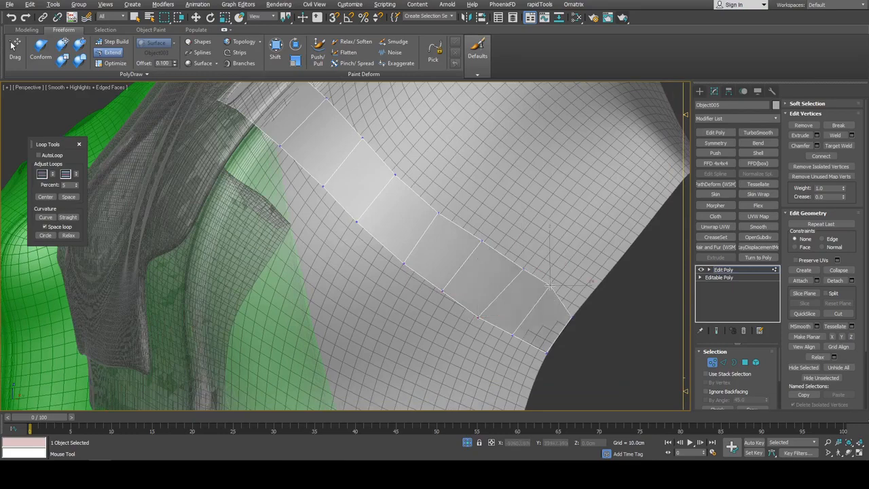
{"action": "left_click_drag", "start_coordinate": [547, 353], "coordinate": [517, 334]}
{"action": "left_click_drag", "start_coordinate": [477, 317], "coordinate": [477, 317]}
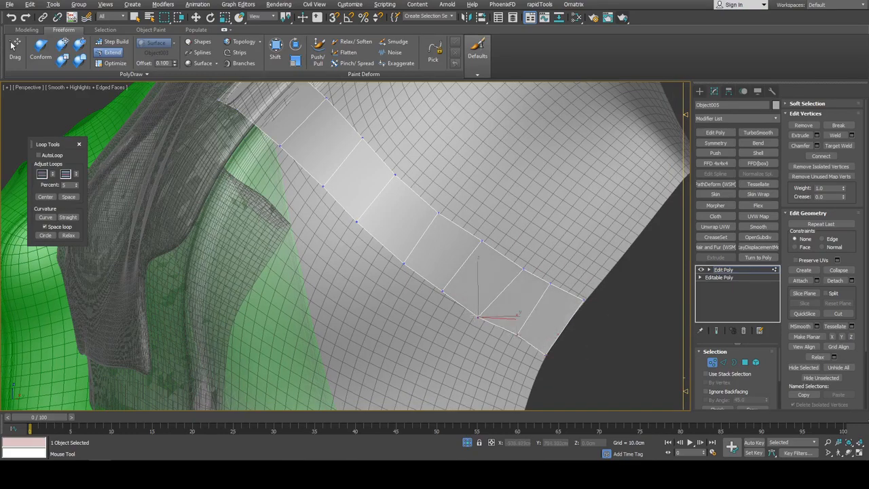
Turn the panel's see-through display off to check how the strip meets the slot, and turn it back on.
{"action": "middle_click_drag", "start_coordinate": [515, 265], "coordinate": [553, 233], "text": "alt"}
{"action": "key", "text": "w"}
{"action": "scroll", "coordinate": [538, 230], "scroll_direction": "down", "scroll_amount": 3}
{"action": "key", "text": "1"}
{"action": "key", "text": "q"}
{"action": "left_click", "coordinate": [448, 210]}
{"action": "left_click", "coordinate": [545, 190]}
{"action": "key", "text": "alt+x"}
{"action": "left_click", "coordinate": [613, 289]}
{"action": "left_click", "coordinate": [527, 241]}
{"action": "scroll", "coordinate": [554, 232], "scroll_direction": "up", "scroll_amount": 3}
{"action": "middle_click_drag", "start_coordinate": [617, 176], "coordinate": [620, 198]}
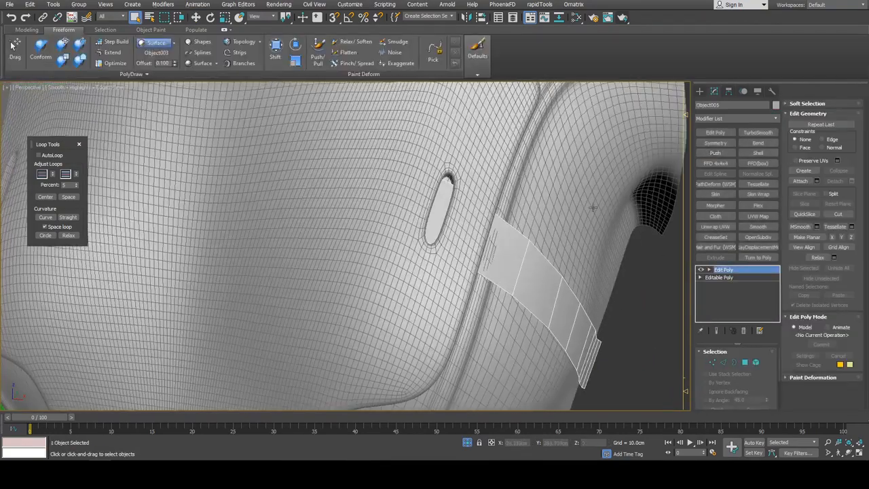
{"action": "left_click", "coordinate": [486, 219]}
{"action": "key", "text": "alt+x"}
{"action": "left_click", "coordinate": [509, 254]}
Select the strip's lengthwise edges beside the slot and connect them with an additional cross edge.
{"action": "key", "text": "1"}
{"action": "key", "text": "alt+s"}
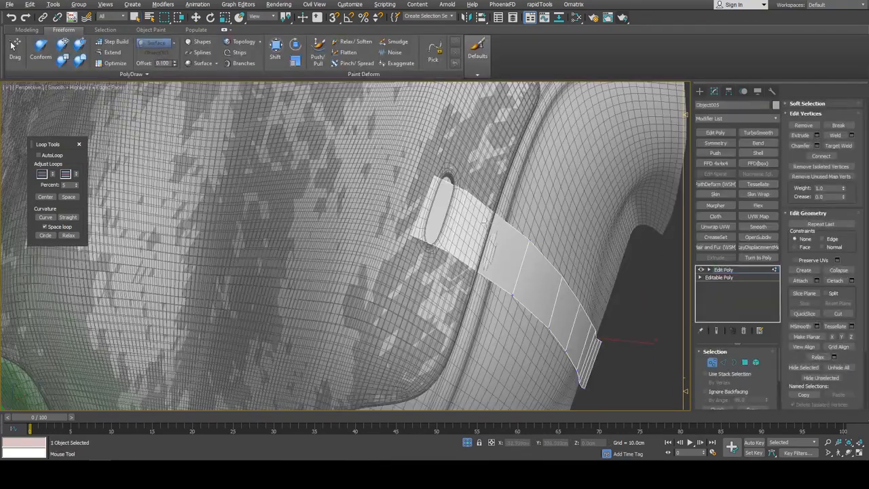
{"action": "left_click", "coordinate": [469, 217]}
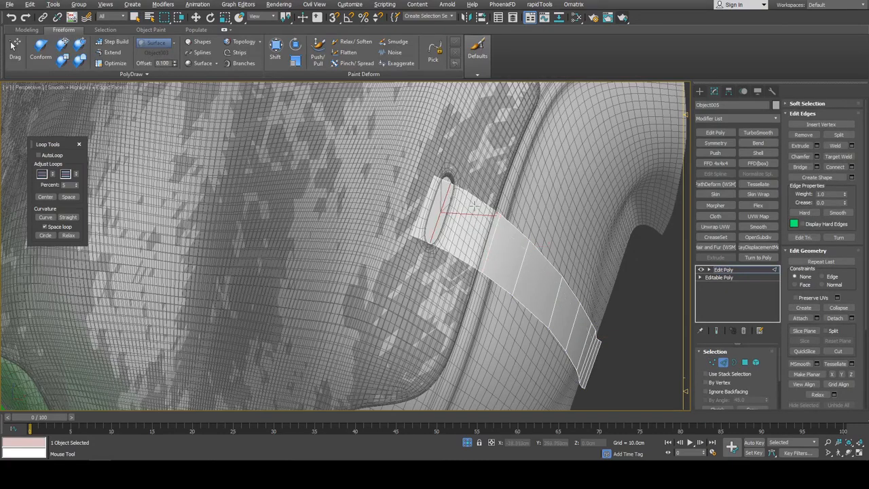
{"action": "middle_click_drag", "start_coordinate": [460, 223], "coordinate": [407, 237], "text": "alt"}
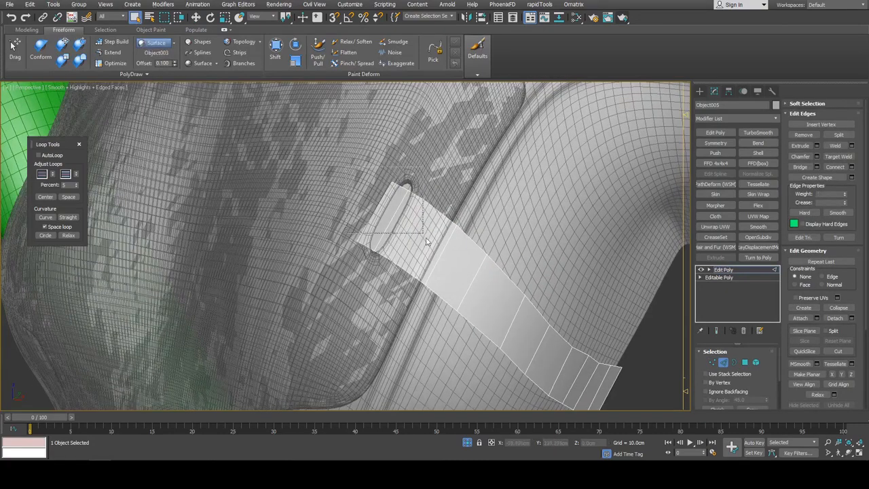
{"action": "scroll", "coordinate": [425, 234], "scroll_direction": "up", "scroll_amount": 4}
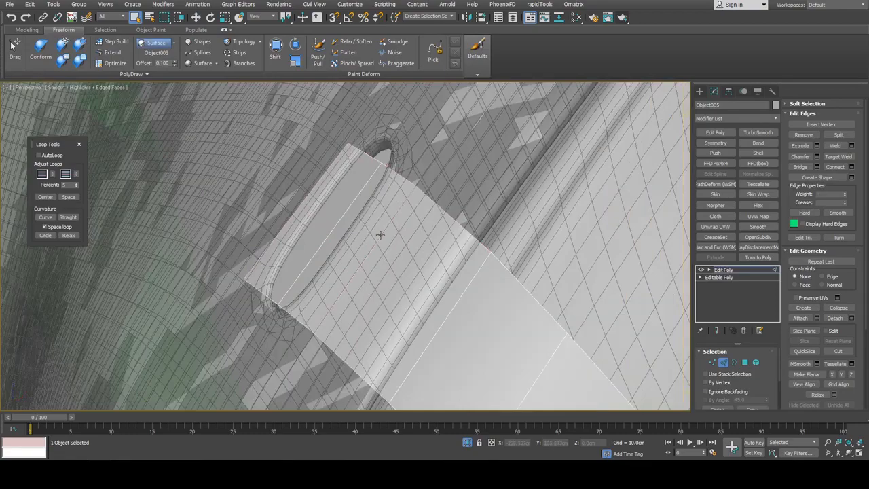
{"action": "left_click", "coordinate": [351, 212]}
{"action": "key", "text": "w"}
{"action": "scroll", "coordinate": [351, 212], "scroll_direction": "down", "scroll_amount": 3}
Move the cross edges between the slot and the panel's side edge to lift the strip off the surface.
{"action": "middle_click_drag", "start_coordinate": [353, 212], "coordinate": [370, 248], "text": "alt"}
{"action": "left_click_drag", "start_coordinate": [367, 249], "coordinate": [360, 246]}
{"action": "mouse_move", "coordinate": [393, 266]}
{"action": "middle_mouse_down", "text": "alt"}
{"action": "mouse_move", "coordinate": [424, 236]}
{"action": "mouse_move", "coordinate": [399, 259]}
{"action": "middle_mouse_up", "text": "alt"}
{"action": "key", "text": "w"}
{"action": "left_click_drag", "start_coordinate": [396, 259], "coordinate": [382, 252]}
{"action": "key", "text": "q"}
{"action": "left_click", "coordinate": [429, 294]}
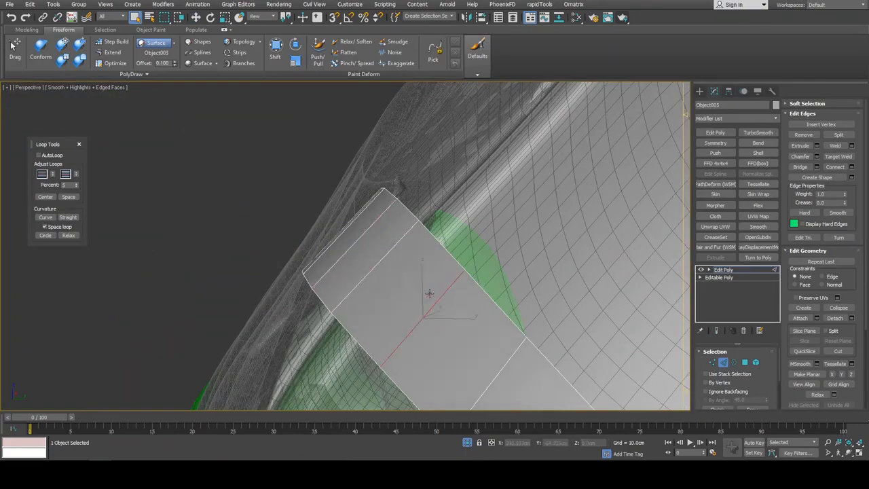
{"action": "middle_click_drag", "start_coordinate": [429, 294], "coordinate": [373, 179], "text": "alt"}
Shift the strip's cross edges at the slot opening so the strip bends into it.
{"action": "left_click", "coordinate": [378, 249]}
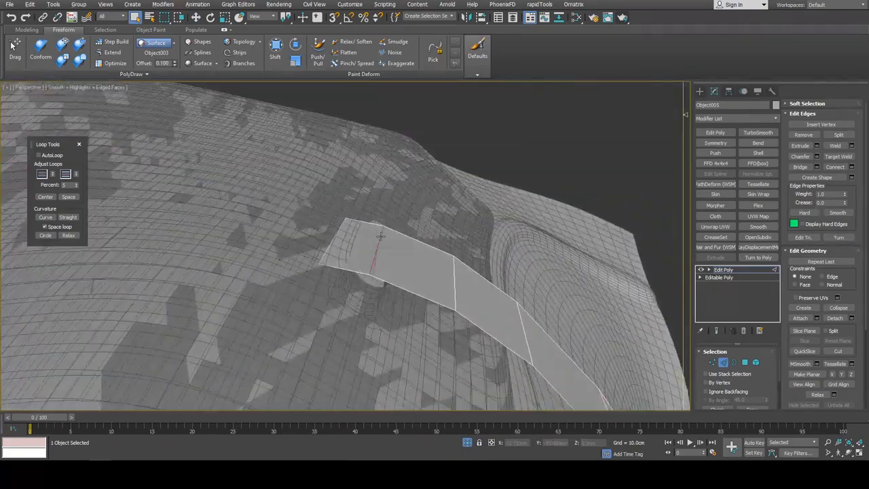
{"action": "key", "text": "w"}
{"action": "left_click_drag", "start_coordinate": [385, 255], "coordinate": [393, 257]}
{"action": "key", "text": "shift+x"}
{"action": "key", "text": "q"}
{"action": "middle_click_drag", "start_coordinate": [393, 254], "coordinate": [455, 235], "text": "alt"}
{"action": "scroll", "coordinate": [380, 240], "scroll_direction": "up", "scroll_amount": 3}
{"action": "left_click", "coordinate": [347, 240]}
{"action": "key", "text": "w"}
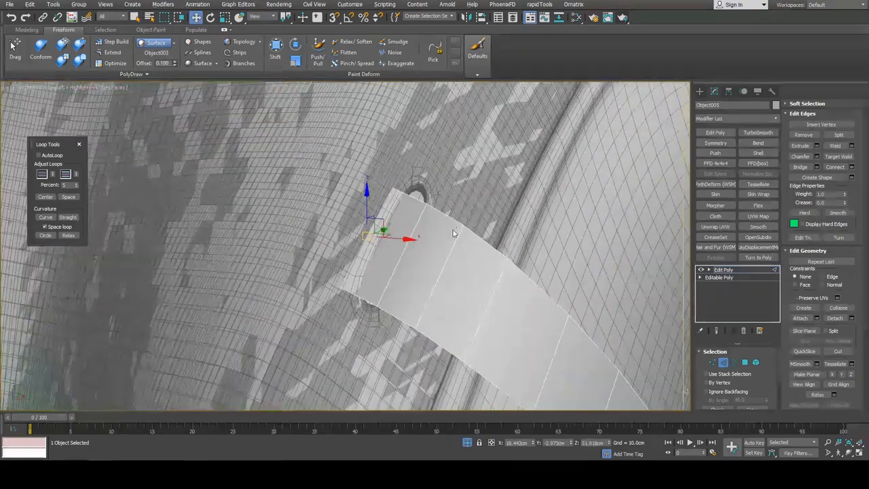
Set the drawing offset to 0.2 and reposition the strip's end vertices inside the slot's two ends with Extend.
{"action": "key", "text": "q"}
{"action": "key", "text": "1"}
{"action": "key", "text": "1"}
{"action": "key", "text": "1"}
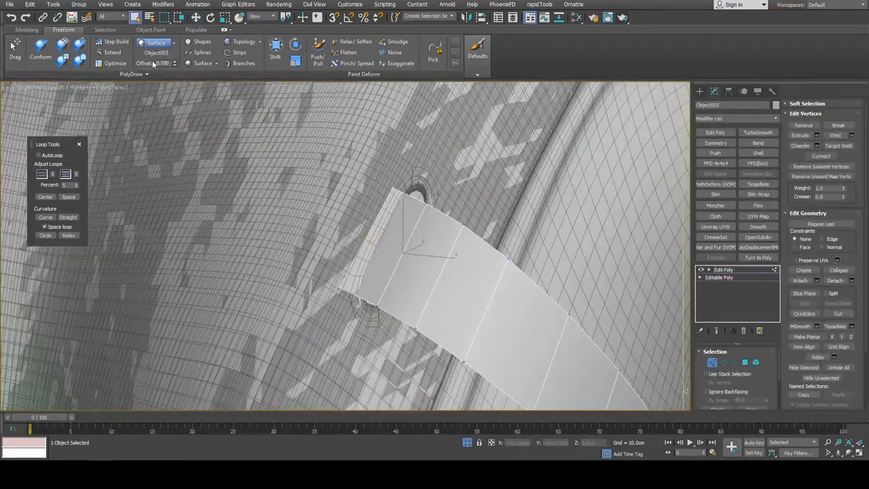
{"action": "key", "text": "w"}
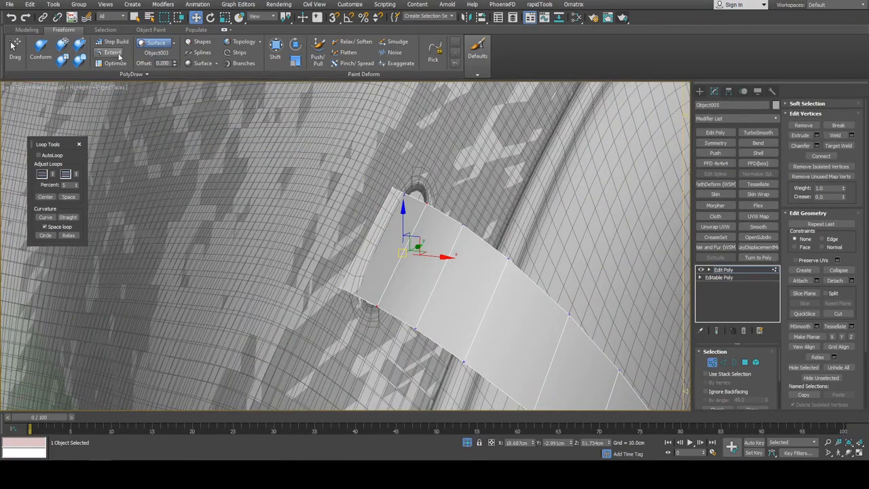
{"action": "left_click", "coordinate": [118, 56]}
{"action": "middle_click_drag", "start_coordinate": [346, 217], "coordinate": [400, 204], "text": "alt"}
{"action": "left_click_drag", "start_coordinate": [399, 185], "coordinate": [400, 191], "text": "ctrl+alt+shift"}
{"action": "left_click_drag", "start_coordinate": [346, 291], "coordinate": [361, 300], "text": "ctrl+alt+shift"}
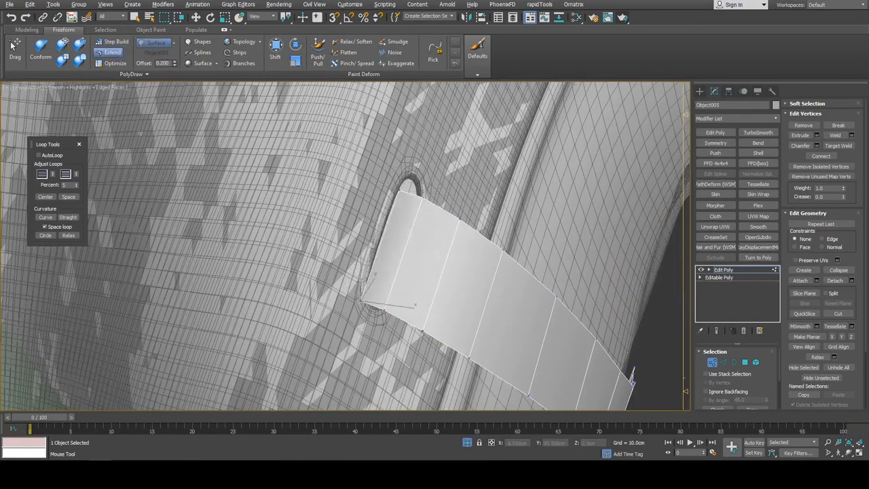
{"action": "middle_click_drag", "start_coordinate": [361, 302], "coordinate": [404, 210], "text": "alt"}
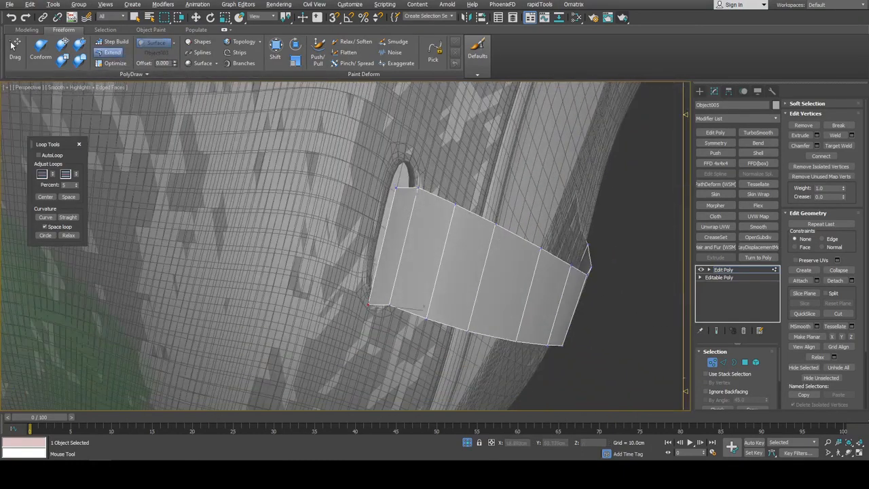
{"action": "left_click_drag", "start_coordinate": [397, 188], "coordinate": [398, 178], "text": "ctrl+alt+shift"}
{"action": "left_click_drag", "start_coordinate": [368, 305], "coordinate": [378, 297], "text": "ctrl+alt+shift"}
Extend a new polygon from the strip's end edge behind the panel and adjust the edge at the slot with edge constraint.
{"action": "left_click_drag", "start_coordinate": [387, 239], "coordinate": [305, 208], "text": "shift"}
{"action": "middle_click_drag", "start_coordinate": [448, 191], "coordinate": [434, 249], "text": "alt"}
{"action": "key", "text": "w"}
{"action": "key", "text": "2"}
{"action": "key", "text": "q"}
{"action": "left_click", "coordinate": [408, 231]}
{"action": "key", "text": "w"}
{"action": "key", "text": "shift+x"}
{"action": "left_click_drag", "start_coordinate": [403, 251], "coordinate": [402, 252]}
{"action": "key", "text": "2"}
{"action": "key", "text": "q"}
Make the panel opaque again, reselect the strip and adjust its vertices at the slot with the Shift brush.
{"action": "scroll", "coordinate": [453, 257], "scroll_direction": "down", "scroll_amount": 3}
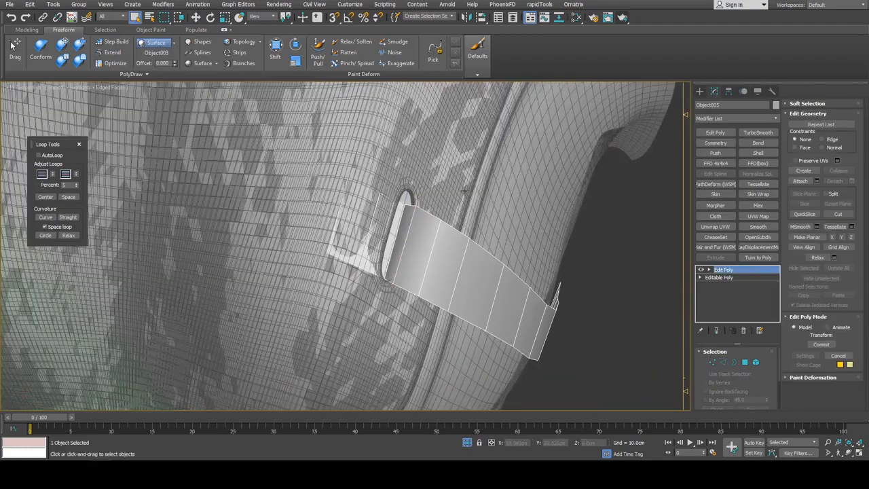
{"action": "left_click", "coordinate": [543, 246]}
{"action": "left_click", "coordinate": [607, 270]}
{"action": "middle_click_drag", "start_coordinate": [471, 265], "coordinate": [489, 269], "text": "alt"}
{"action": "left_click", "coordinate": [487, 261]}
{"action": "key", "text": "1"}
{"action": "key", "text": "shift+s"}
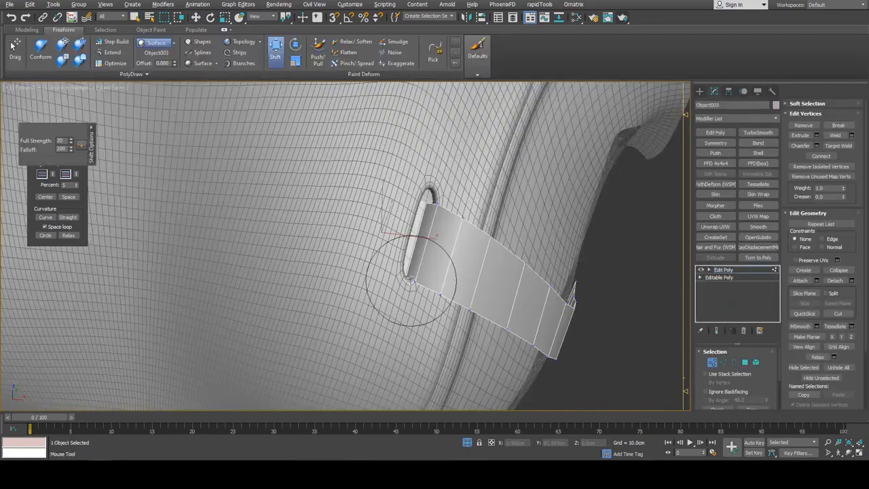
{"action": "key", "text": "w"}
{"action": "key", "text": "1"}
Set the drawing offset to 0 and brush the strip's vertices onto the top's surface with Conform at strength 0.1.
{"action": "mouse_move", "coordinate": [580, 272]}
{"action": "middle_mouse_down", "text": "alt"}
{"action": "mouse_move", "coordinate": [523, 271]}
{"action": "mouse_move", "coordinate": [533, 213]}
{"action": "mouse_move", "coordinate": [565, 145]}
{"action": "mouse_move", "coordinate": [518, 181]}
{"action": "middle_mouse_up", "text": "alt"}
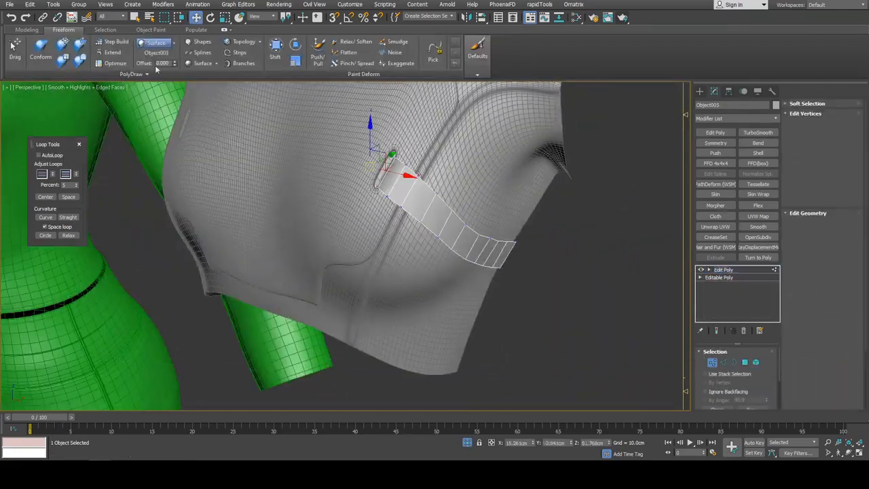
{"action": "key", "text": "1"}
{"action": "key", "text": "shift+c"}
{"action": "left_click_drag", "start_coordinate": [463, 229], "coordinate": [538, 299]}
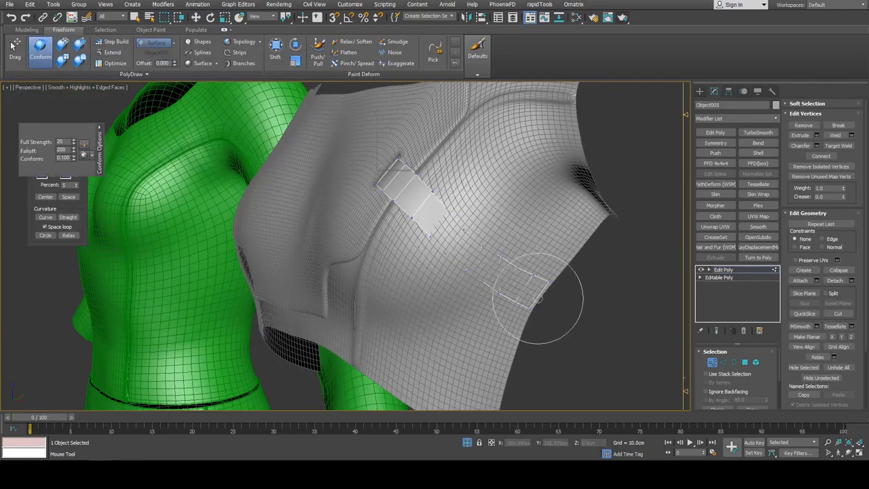
{"action": "left_click_drag", "start_coordinate": [462, 237], "coordinate": [427, 204]}
{"action": "middle_click_drag", "start_coordinate": [423, 197], "coordinate": [427, 210], "text": "alt"}
{"action": "scroll", "coordinate": [427, 212], "scroll_direction": "up", "scroll_amount": 3}
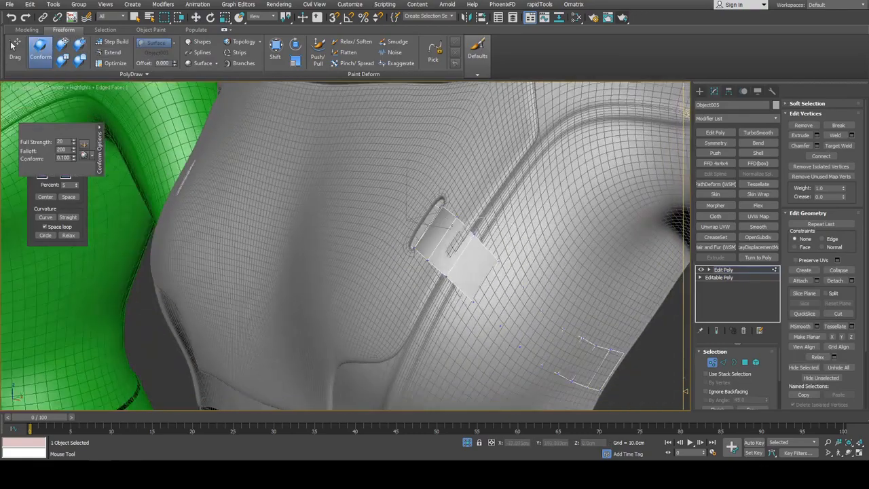
{"action": "left_click_drag", "start_coordinate": [437, 232], "coordinate": [459, 243]}
{"action": "middle_click_drag", "start_coordinate": [459, 243], "coordinate": [452, 222], "text": "alt"}
{"action": "left_click_drag", "start_coordinate": [453, 223], "coordinate": [508, 247]}
{"action": "middle_click_drag", "start_coordinate": [508, 247], "coordinate": [499, 272], "text": "alt"}
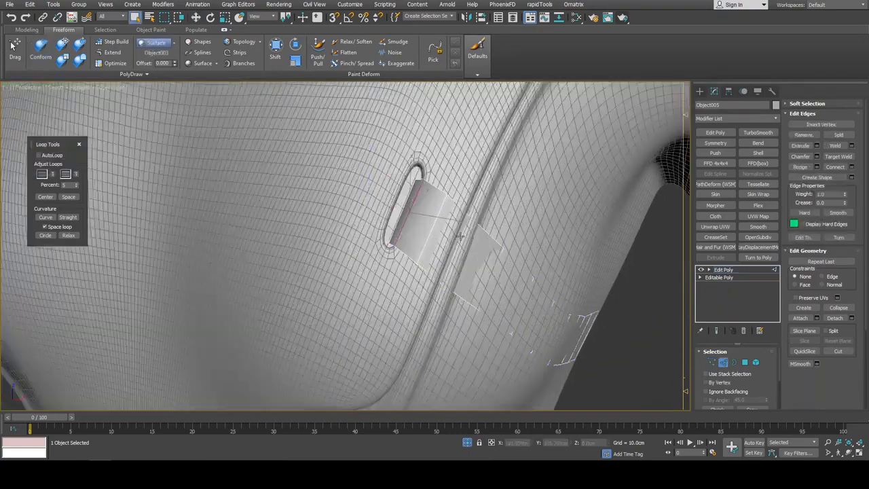
Select the strip's second crosswise edge from the slot and remove it.
{"action": "left_click", "coordinate": [463, 239]}
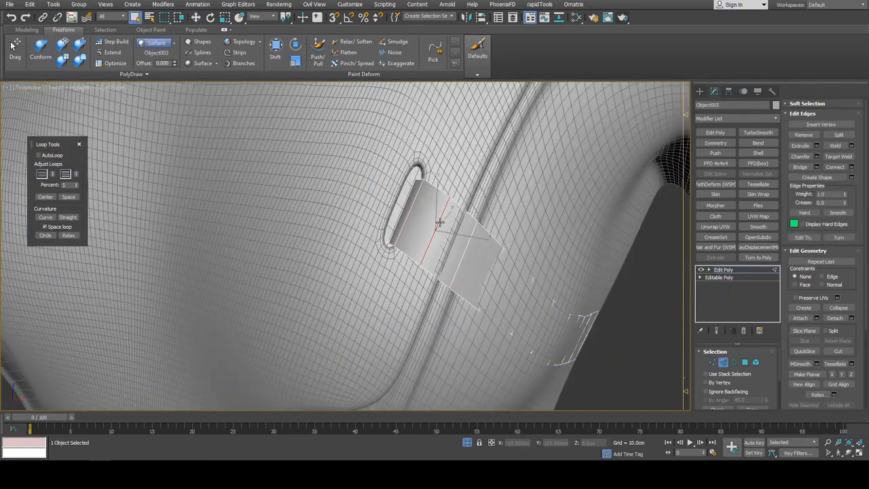
{"action": "key", "text": "w"}
{"action": "middle_click_drag", "start_coordinate": [450, 232], "coordinate": [424, 217], "text": "alt"}
{"action": "key", "text": "ctrl+BackSpace"}
{"action": "key", "text": "q"}
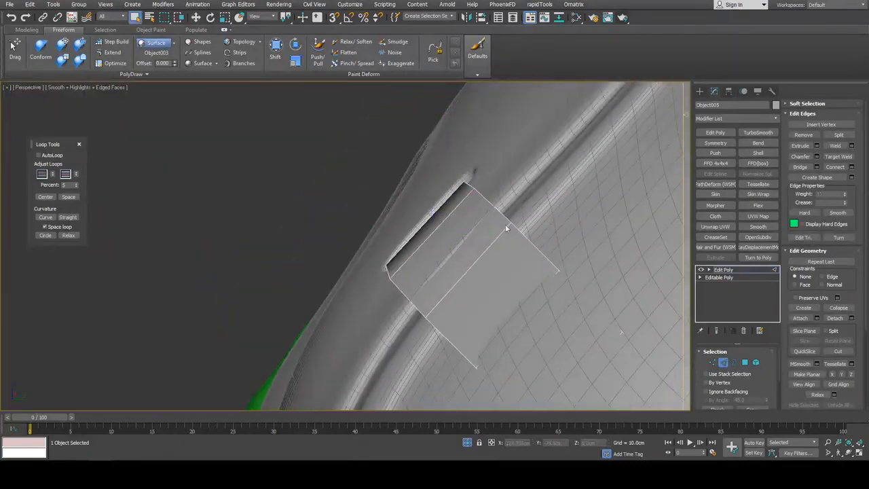
Adjust the strip's edges beside the slot so the strap bends smoothly into the opening.
{"action": "middle_click_drag", "start_coordinate": [506, 228], "coordinate": [551, 222], "text": "alt"}
{"action": "left_click", "coordinate": [468, 234]}
{"action": "key", "text": "w"}
{"action": "scroll", "coordinate": [508, 226], "scroll_direction": "down", "scroll_amount": 3}
{"action": "key", "text": "2"}
{"action": "scroll", "coordinate": [621, 208], "scroll_direction": "up", "scroll_amount": 3}
{"action": "key", "text": "q"}
{"action": "middle_click_drag", "start_coordinate": [602, 207], "coordinate": [550, 193], "text": "alt"}
Add a Shell modifier with 0.05 cm outer amount to the strap and insert a one-iteration TurboSmooth beneath it.
{"action": "left_click", "coordinate": [776, 156]}
{"action": "left_click_drag", "start_coordinate": [765, 374], "coordinate": [765, 386]}
{"action": "left_click", "coordinate": [723, 277]}
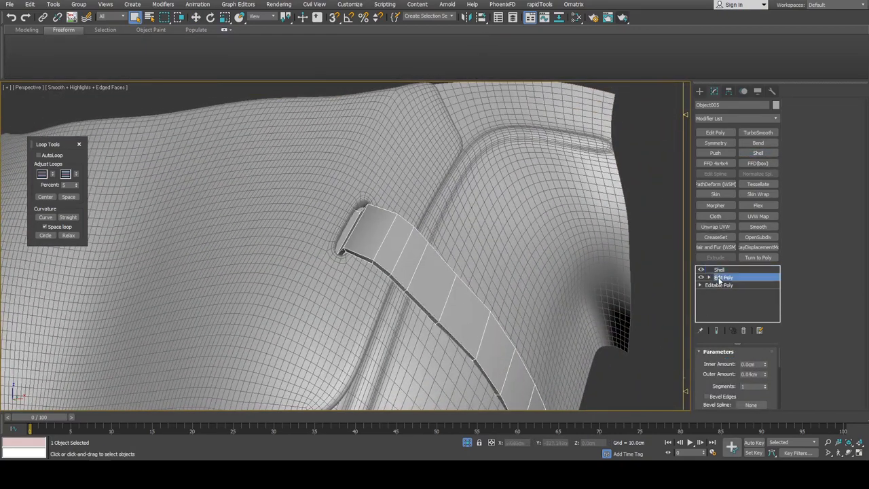
{"action": "left_click", "coordinate": [753, 133]}
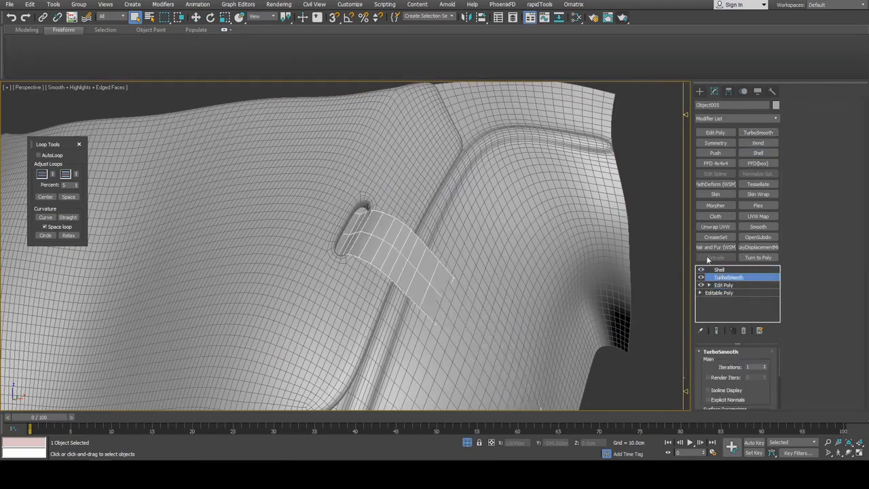
{"action": "left_click", "coordinate": [727, 271]}
Examine the smoothed, thickened strap on the top with and without the wireframe.
{"action": "middle_click_drag", "start_coordinate": [601, 228], "coordinate": [549, 257], "text": "alt"}
{"action": "scroll", "coordinate": [548, 258], "scroll_direction": "down", "scroll_amount": 4}
{"action": "key", "text": "F4"}
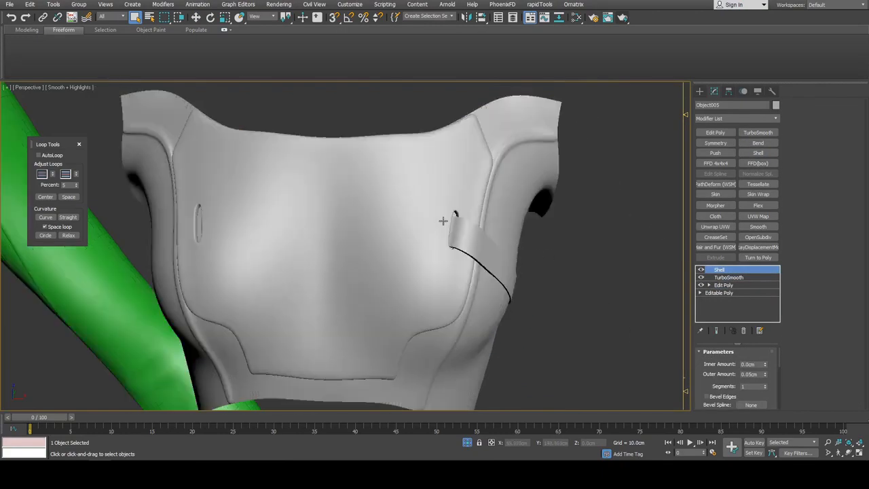
{"action": "key", "text": "F4"}
{"action": "scroll", "coordinate": [425, 229], "scroll_direction": "up", "scroll_amount": 2}
{"action": "key", "text": "F4"}
{"action": "scroll", "coordinate": [502, 221], "scroll_direction": "down", "scroll_amount": 2}
{"action": "key", "text": "F4"}
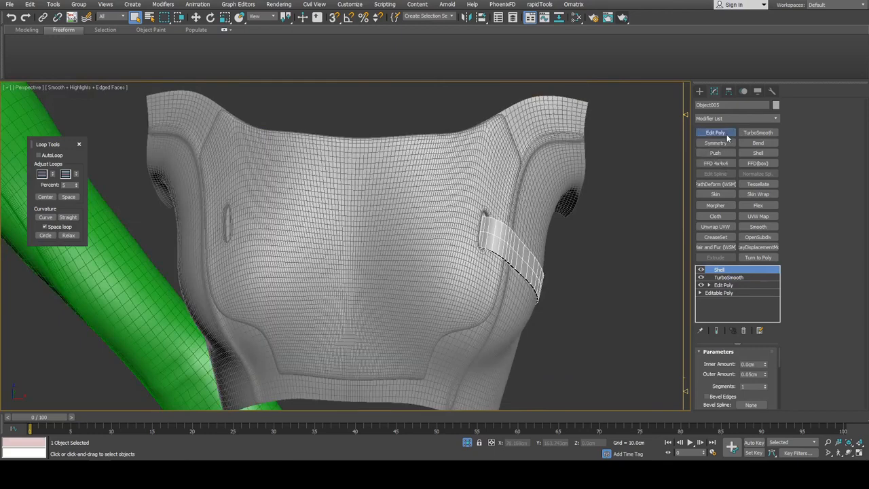
Add Edit Poly and Symmetry modifiers to mirror the strap across X, and return to the Edit Poly's vertex level.
{"action": "left_click", "coordinate": [723, 142]}
{"action": "key", "text": "z"}
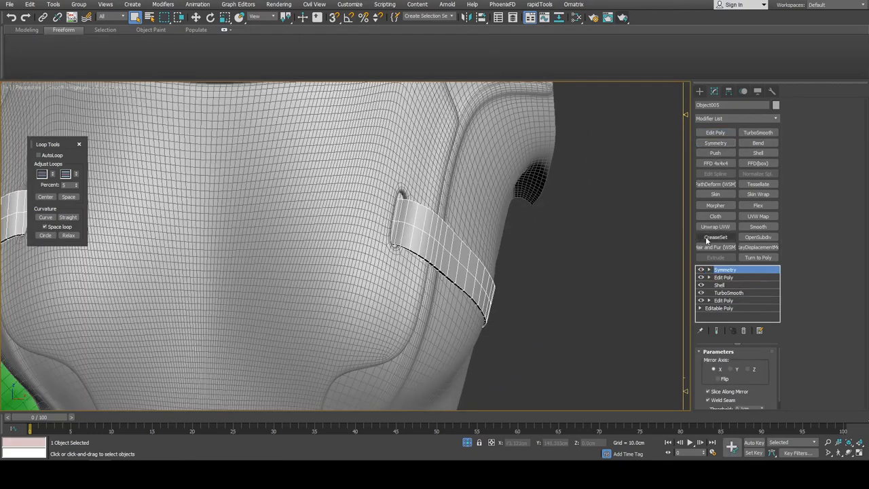
{"action": "left_click", "coordinate": [723, 278]}
{"action": "key", "text": "1"}
{"action": "key", "text": "z"}
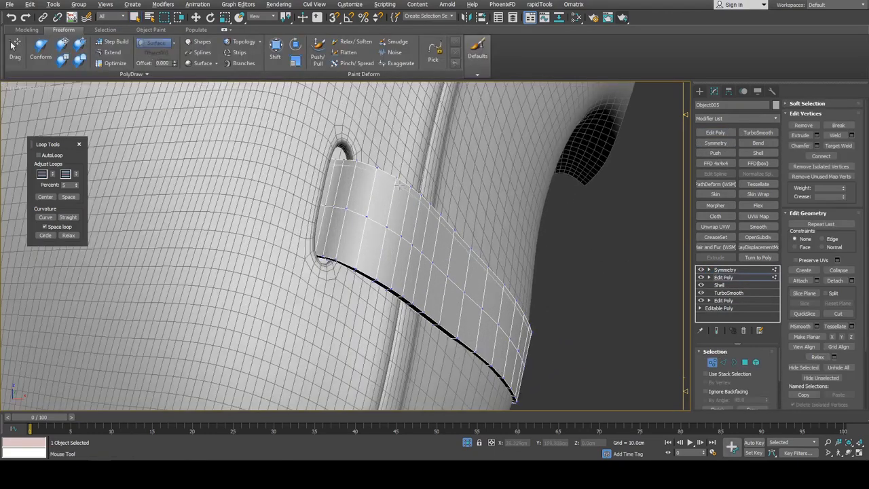
Select the two narrow polygon bands along the strap's long borders and start a bevel on them.
{"action": "left_click", "coordinate": [399, 184]}
{"action": "left_click", "coordinate": [379, 279]}
{"action": "right_click", "coordinate": [379, 280]}
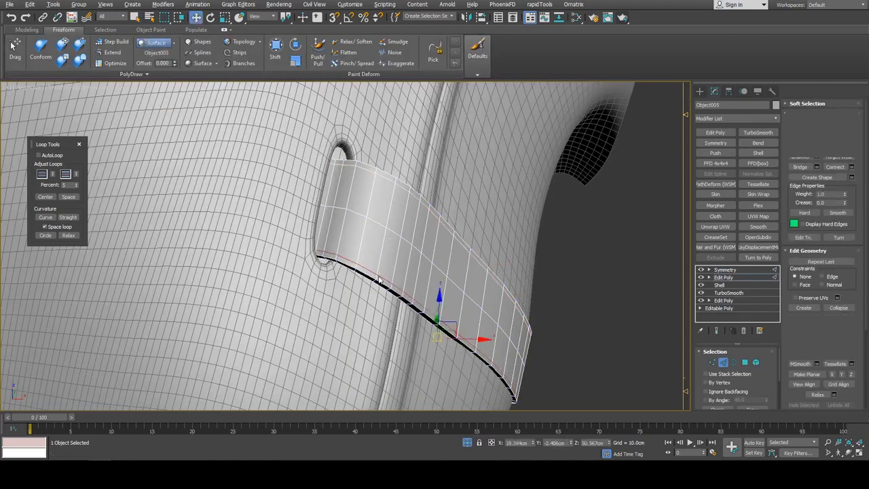
{"action": "key", "text": "4"}
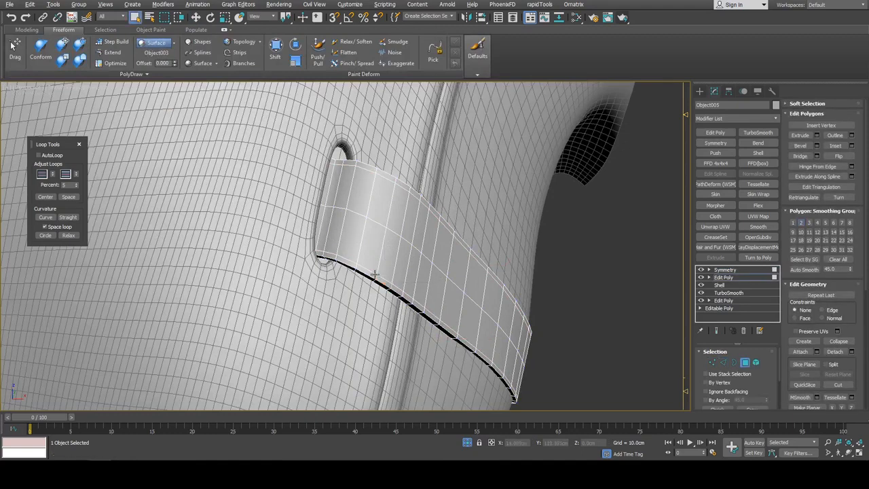
{"action": "left_click", "coordinate": [372, 276], "text": "shift"}
{"action": "scroll", "coordinate": [391, 222], "scroll_direction": "up", "scroll_amount": 2}
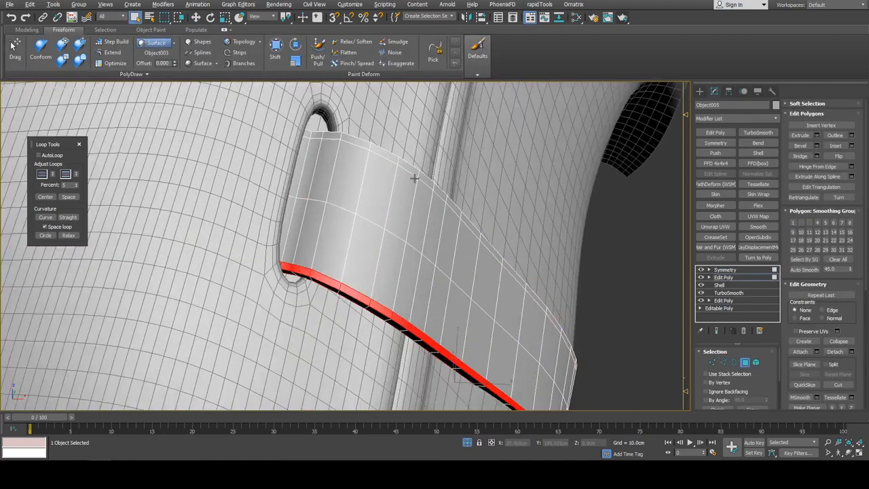
{"action": "left_click", "coordinate": [414, 174], "text": "ctrl"}
{"action": "left_click", "coordinate": [426, 180], "text": "shift"}
{"action": "key", "text": "ctrl+shift+b"}
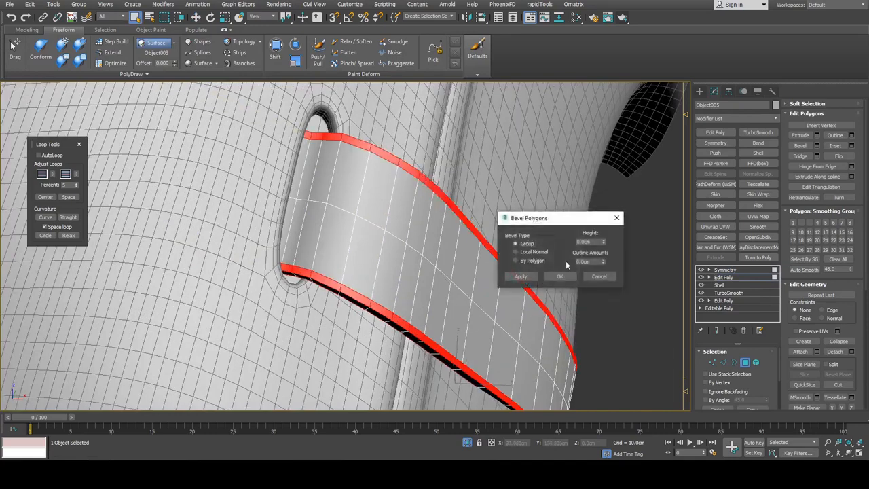
Bevel the border bands by Local Normal with a height of 0.03 cm and a reduced outline.
{"action": "left_click", "coordinate": [604, 241]}
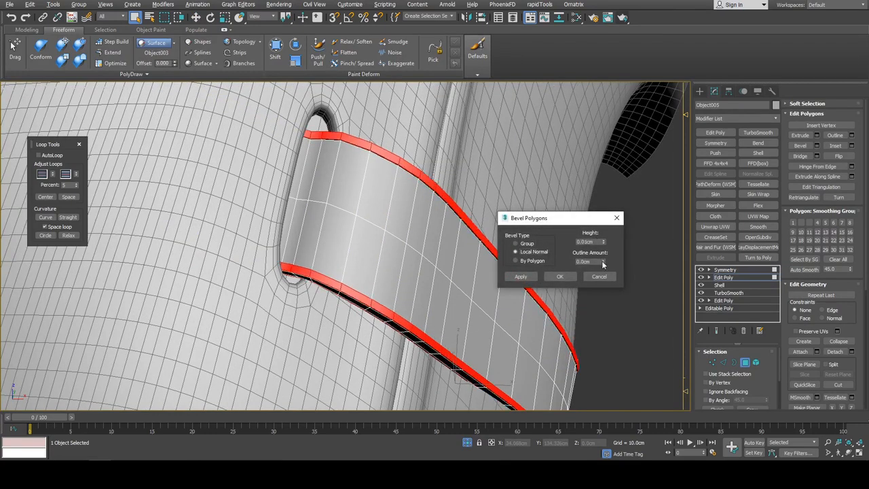
{"action": "left_click", "coordinate": [601, 260]}
{"action": "left_click", "coordinate": [604, 242]}
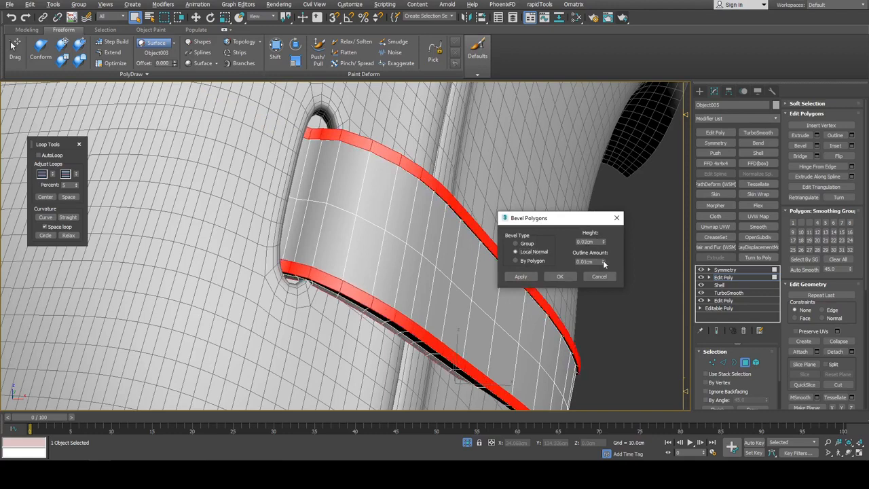
{"action": "left_click", "coordinate": [604, 263]}
{"action": "left_click", "coordinate": [561, 276]}
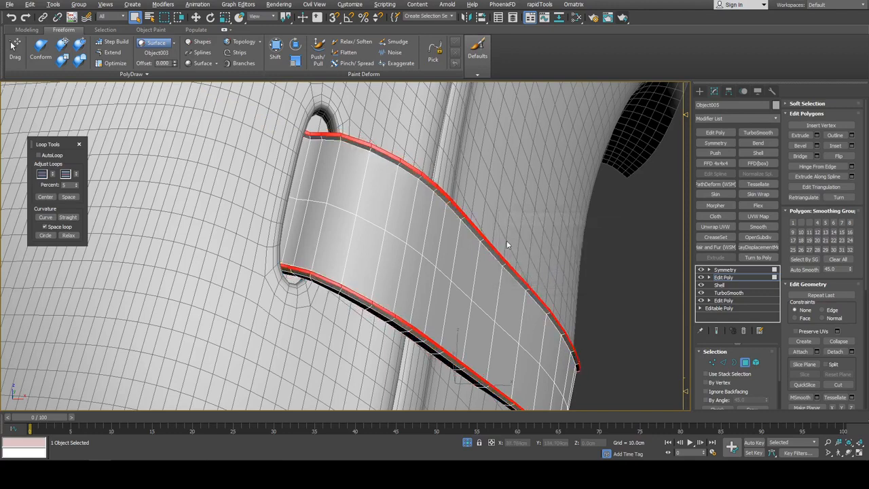
Ring-select the crosswise edges on both halves of the strap and connect them with 1 segment.
{"action": "key", "text": "1"}
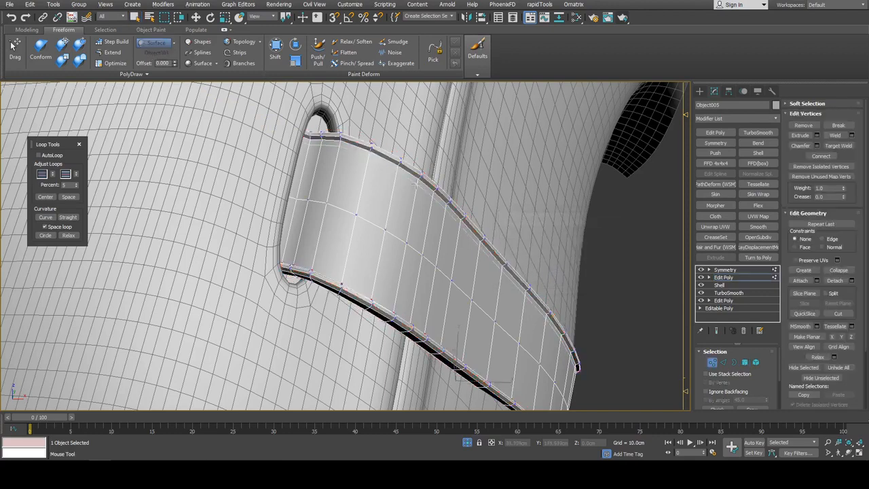
{"action": "key", "text": "2"}
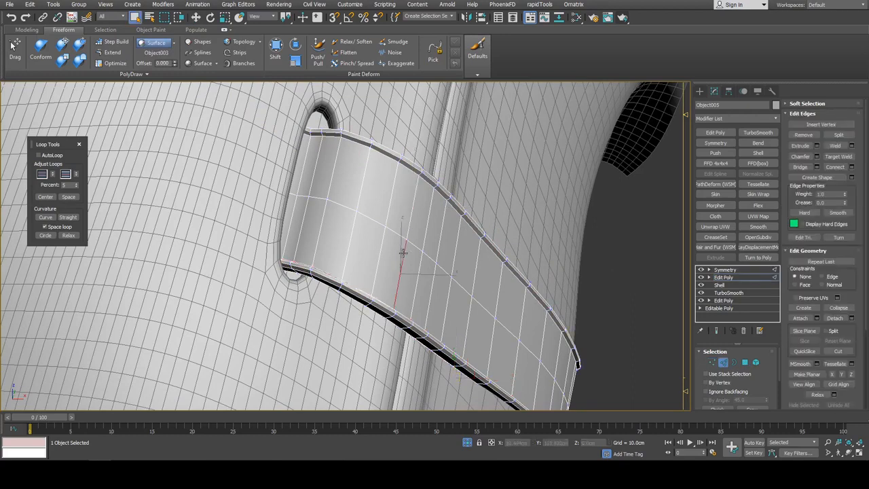
{"action": "left_click", "coordinate": [409, 231], "text": "ctrl"}
{"action": "middle_click_drag", "start_coordinate": [410, 231], "coordinate": [441, 237], "text": "alt"}
{"action": "key", "text": "alt+r"}
{"action": "key", "text": "ctrl+shift+e"}
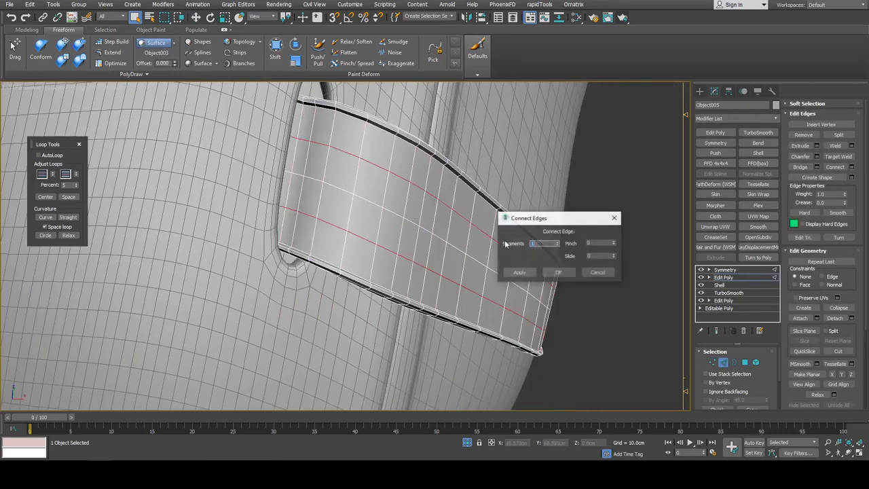
{"action": "left_click", "coordinate": [558, 241]}
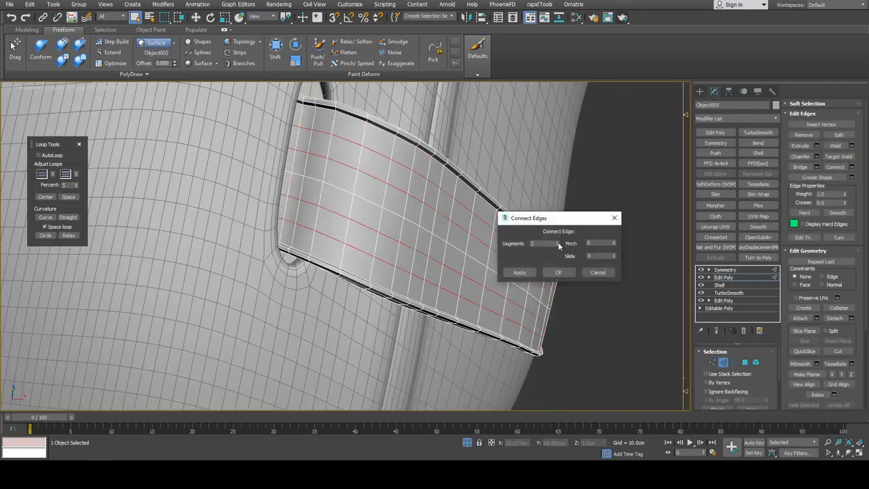
{"action": "left_click", "coordinate": [558, 245]}
{"action": "left_click", "coordinate": [554, 274]}
{"action": "scroll", "coordinate": [552, 273], "scroll_direction": "down", "scroll_amount": 4}
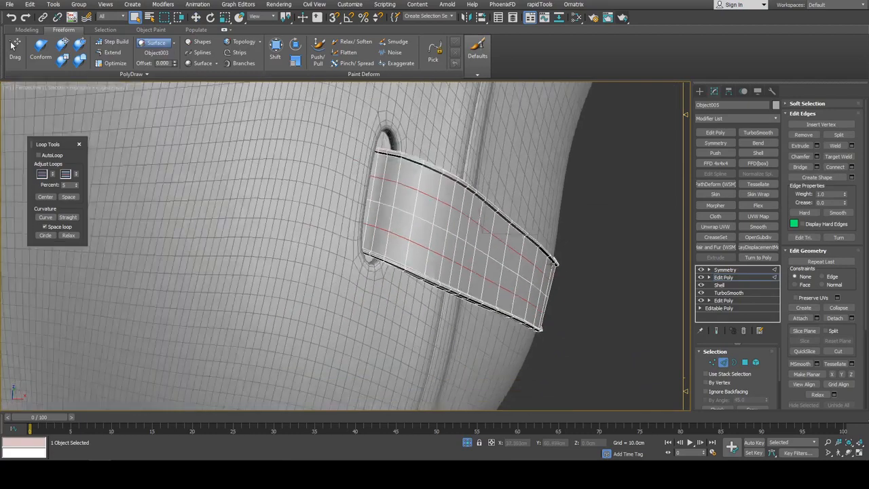
Add another Edit Poly modifier and adjust the strap's crosswise edges where it passes over the seam.
{"action": "key", "text": "2"}
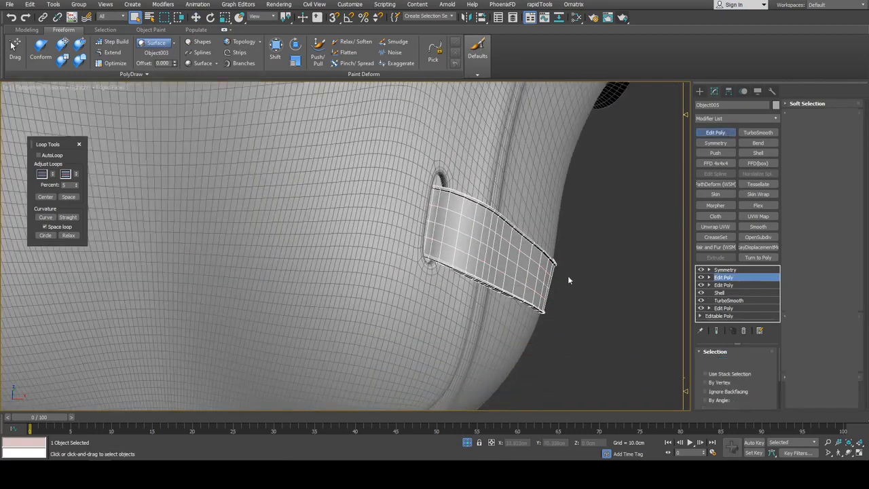
{"action": "key", "text": "4"}
{"action": "scroll", "coordinate": [568, 276], "scroll_direction": "up", "scroll_amount": 3}
{"action": "middle_click_drag", "start_coordinate": [564, 275], "coordinate": [535, 228], "text": "alt"}
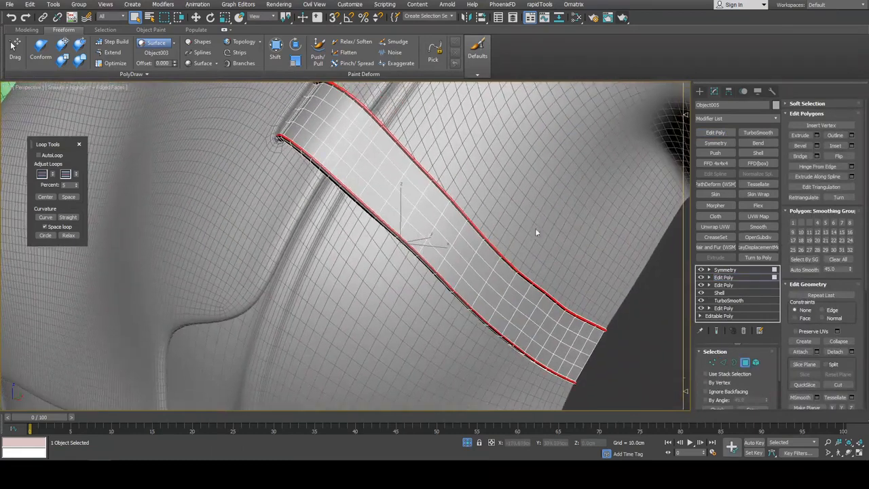
{"action": "key", "text": "1"}
{"action": "key", "text": "2"}
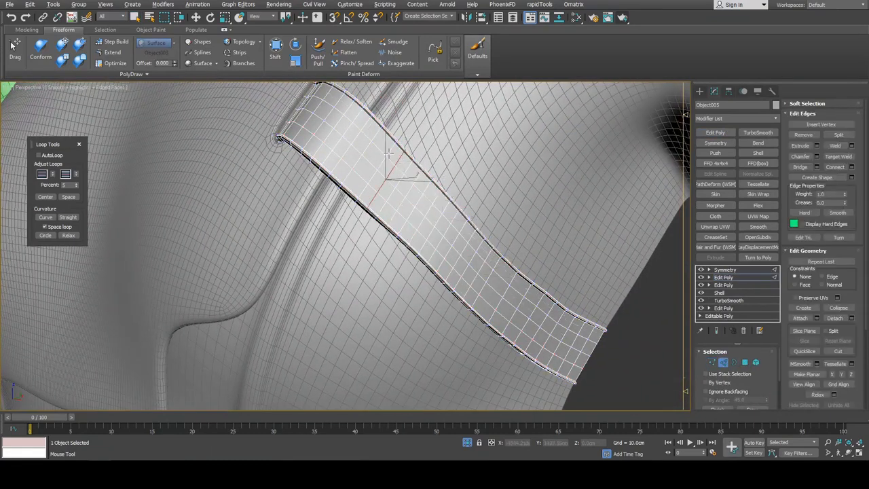
{"action": "key", "text": "w"}
{"action": "key", "text": "q"}
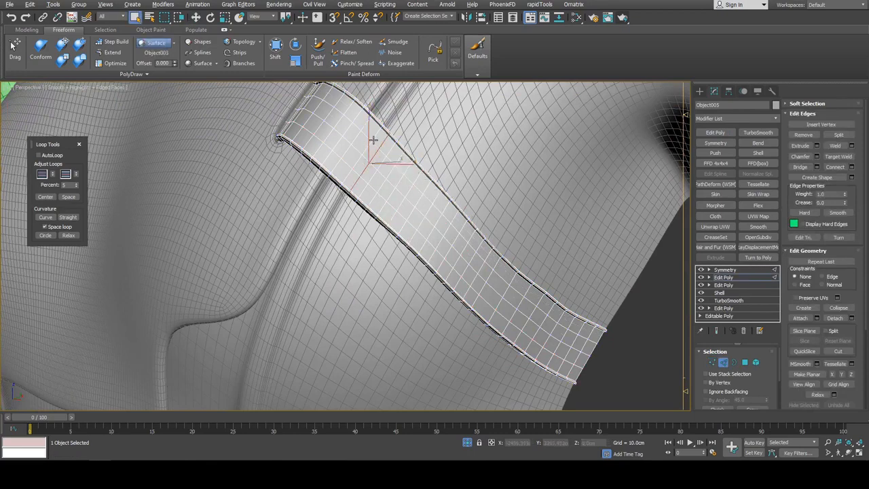
{"action": "middle_click_drag", "start_coordinate": [373, 139], "coordinate": [369, 141], "text": "alt"}
{"action": "key", "text": "4"}
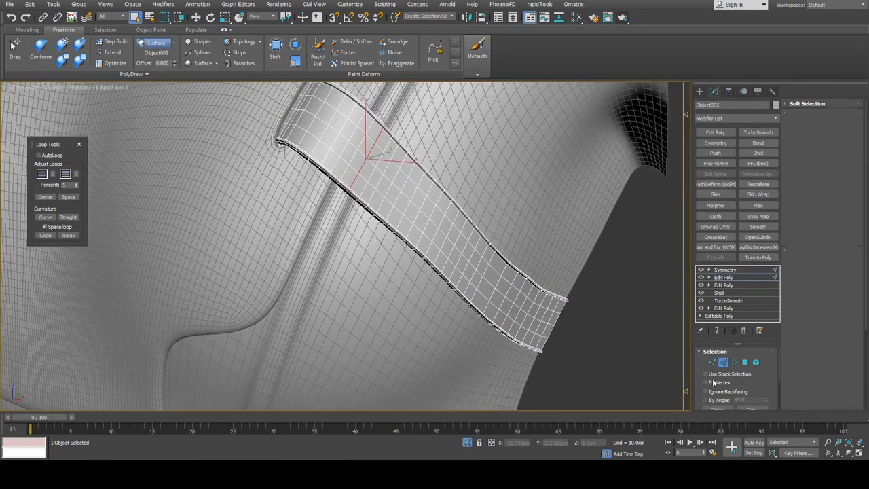
Add a further Edit Poly modifier and select all polygons on the strap's outer face between the borders.
{"action": "left_click", "coordinate": [515, 288]}
{"action": "key", "text": "4"}
{"action": "left_click", "coordinate": [715, 133]}
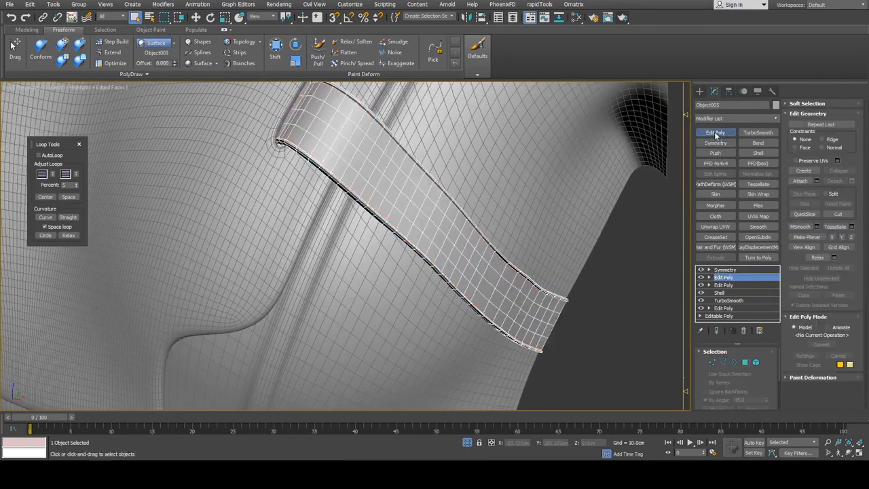
{"action": "key", "text": "4"}
{"action": "middle_click_drag", "start_coordinate": [490, 227], "coordinate": [553, 231], "text": "alt"}
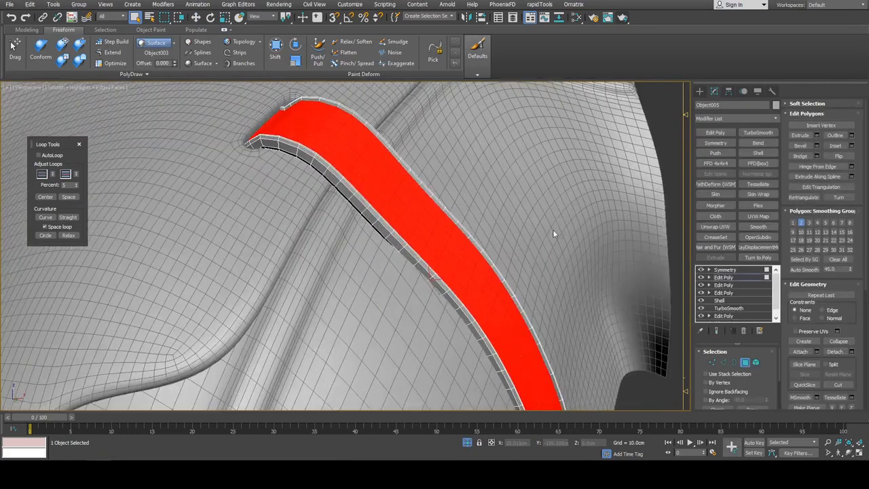
Bevel the selected face polygons By Polygon with a height of 0.03 cm and a reduced outline.
{"action": "key", "text": "ctrl+shift+b"}
{"action": "left_click", "coordinate": [603, 240]}
{"action": "left_click", "coordinate": [604, 240]}
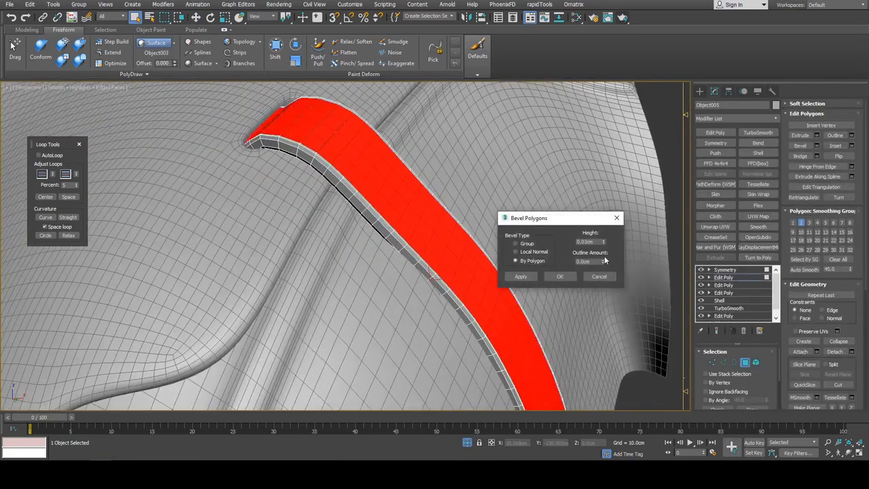
{"action": "left_click", "coordinate": [603, 262]}
{"action": "left_click", "coordinate": [603, 263]}
{"action": "left_click", "coordinate": [572, 277]}
{"action": "key", "text": "4"}
Inspect the strap's beveled weave pattern up close and from afar without the wireframe.
{"action": "middle_click_drag", "start_coordinate": [569, 268], "coordinate": [520, 186], "text": "alt"}
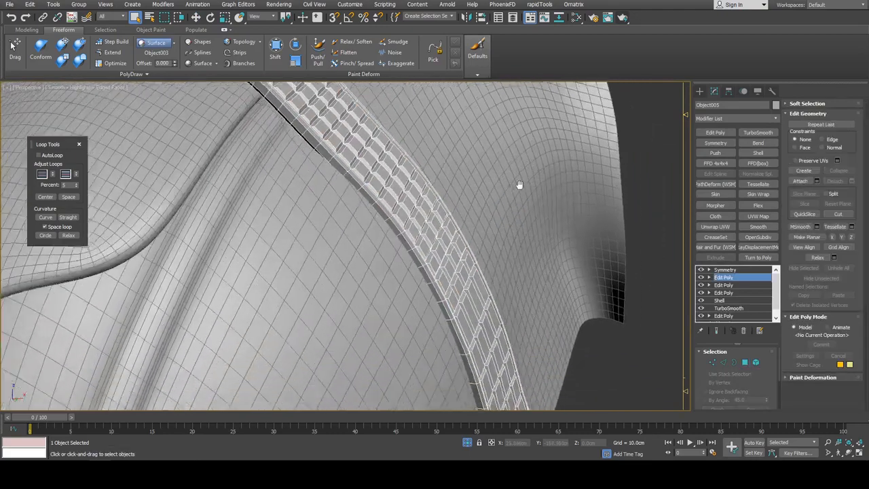
{"action": "scroll", "coordinate": [519, 186], "scroll_direction": "down", "scroll_amount": 4}
{"action": "left_click", "coordinate": [565, 259]}
{"action": "key", "text": "F4"}
{"action": "middle_click_drag", "start_coordinate": [458, 163], "coordinate": [503, 235]}
{"action": "scroll", "coordinate": [486, 217], "scroll_direction": "up", "scroll_amount": 2}
{"action": "scroll", "coordinate": [486, 217], "scroll_direction": "down", "scroll_amount": 5}
{"action": "scroll", "coordinate": [502, 234], "scroll_direction": "down", "scroll_amount": 3}
{"action": "left_click", "coordinate": [505, 231]}
Apply a one-iteration TurboSmooth above the Symmetry on the straps and deselect them.
{"action": "left_click", "coordinate": [754, 133]}
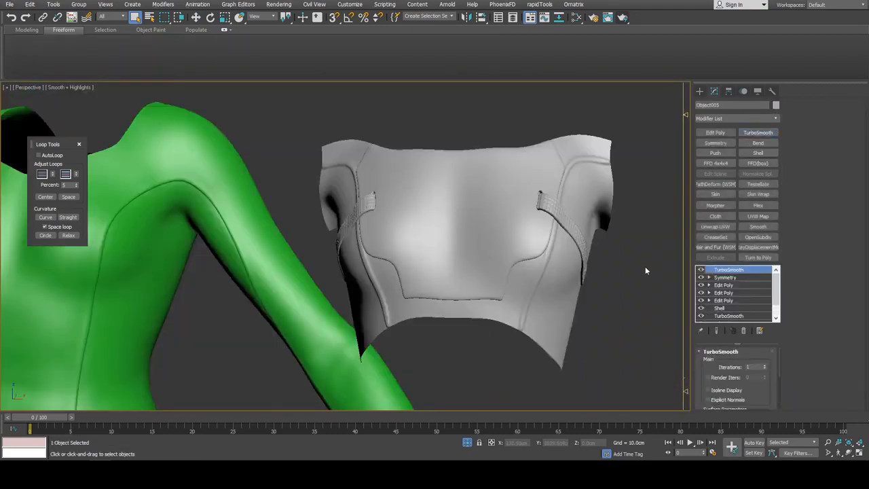
{"action": "left_click", "coordinate": [645, 266]}
{"action": "middle_click_drag", "start_coordinate": [611, 258], "coordinate": [570, 240], "text": "alt"}
{"action": "scroll", "coordinate": [569, 246], "scroll_direction": "up", "scroll_amount": 5}
{"action": "scroll", "coordinate": [568, 246], "scroll_direction": "down", "scroll_amount": 5}
{"action": "scroll", "coordinate": [570, 237], "scroll_direction": "down", "scroll_amount": 3}
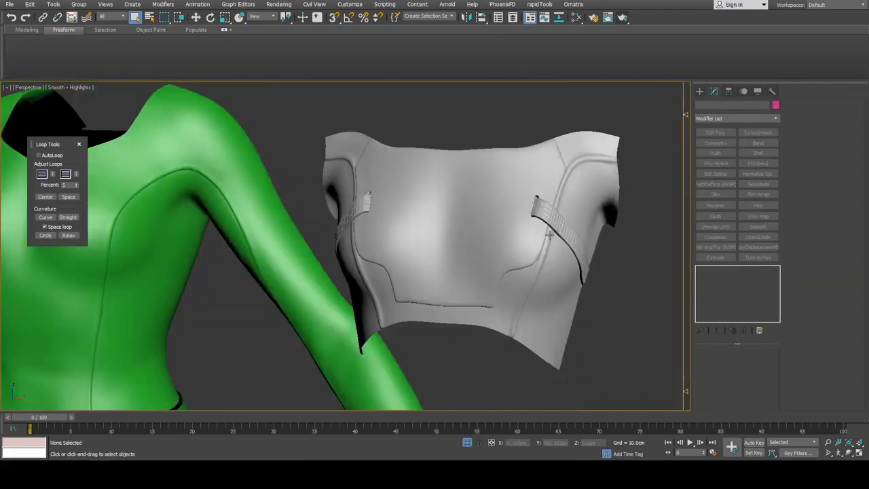
{"action": "scroll", "coordinate": [566, 226], "scroll_direction": "down", "scroll_amount": 3}
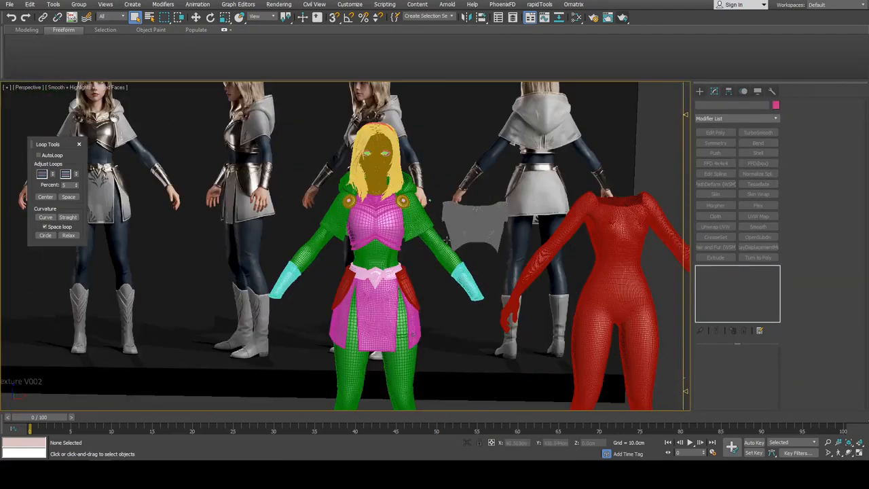
Move the green bodysuit along X away from the character to beyond the blue boot parts, and deselect it.
{"action": "left_click", "coordinate": [434, 248]}
{"action": "key", "text": "w"}
{"action": "scroll", "coordinate": [437, 254], "scroll_direction": "down", "scroll_amount": 5}
{"action": "middle_click_drag", "start_coordinate": [436, 255], "coordinate": [386, 275], "text": "alt"}
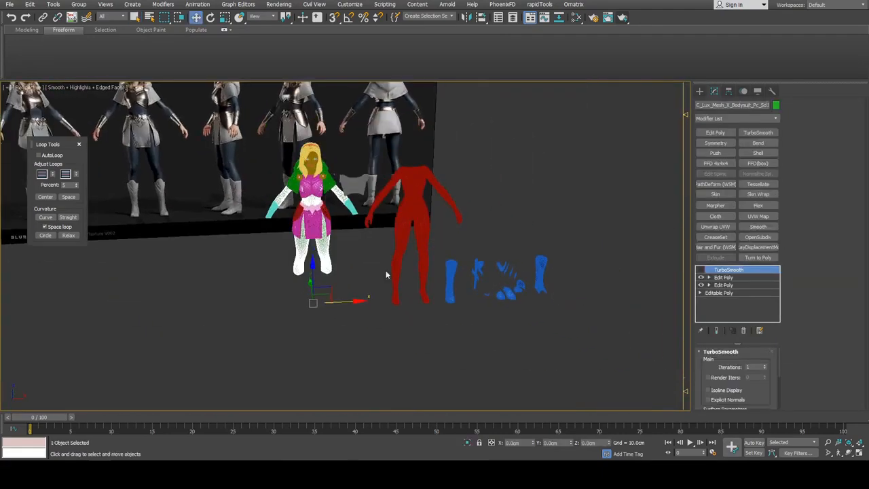
{"action": "left_click_drag", "start_coordinate": [350, 299], "coordinate": [615, 288]}
{"action": "key", "text": "q"}
{"action": "left_click", "coordinate": [514, 219]}
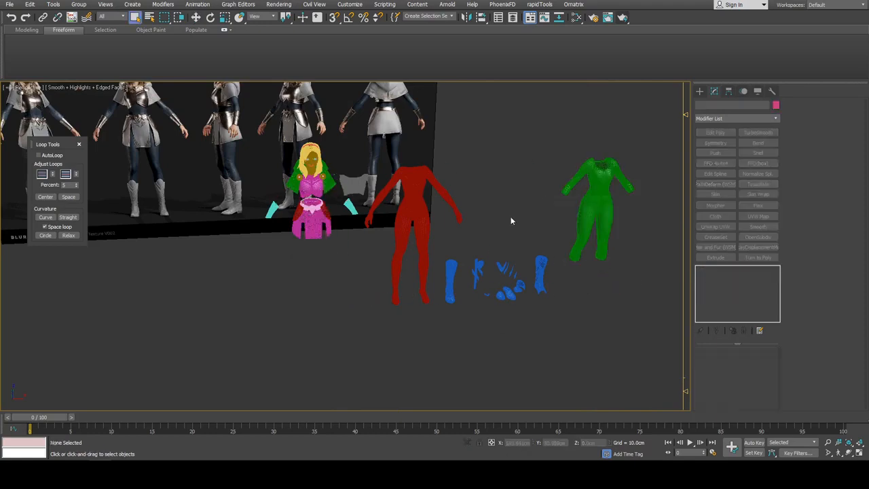
Look over the separated clothing pieces from the isolated bodysuit back to the character's belt and skirt.
{"action": "mouse_move", "coordinate": [492, 199]}
{"action": "middle_mouse_down"}
{"action": "mouse_move", "coordinate": [548, 248]}
{"action": "mouse_move", "coordinate": [436, 218]}
{"action": "middle_mouse_up"}
{"action": "scroll", "coordinate": [490, 253], "scroll_direction": "up", "scroll_amount": 3}
{"action": "middle_click_drag", "start_coordinate": [538, 234], "coordinate": [433, 213]}
{"action": "key", "text": "F4"}
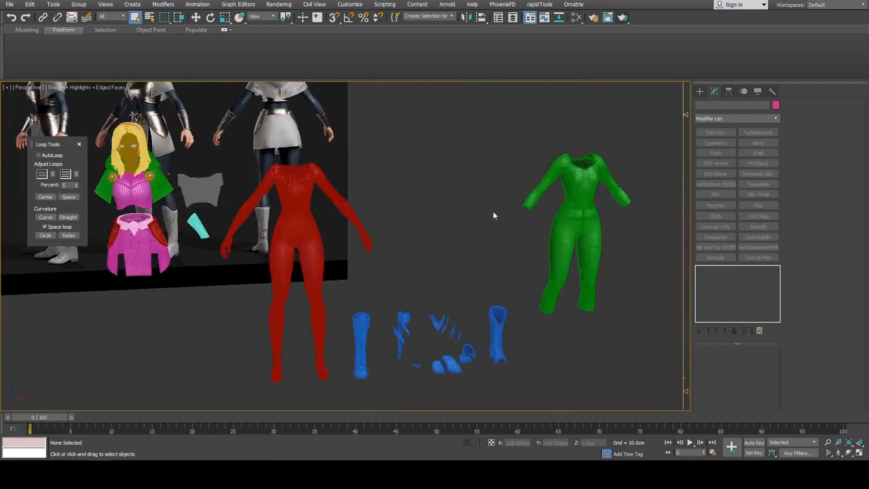
{"action": "middle_click_drag", "start_coordinate": [277, 201], "coordinate": [438, 202]}
{"action": "middle_click_drag", "start_coordinate": [295, 224], "coordinate": [438, 244]}
{"action": "scroll", "coordinate": [438, 244], "scroll_direction": "up", "scroll_amount": 5}
{"action": "scroll", "coordinate": [492, 243], "scroll_direction": "up", "scroll_amount": 3}
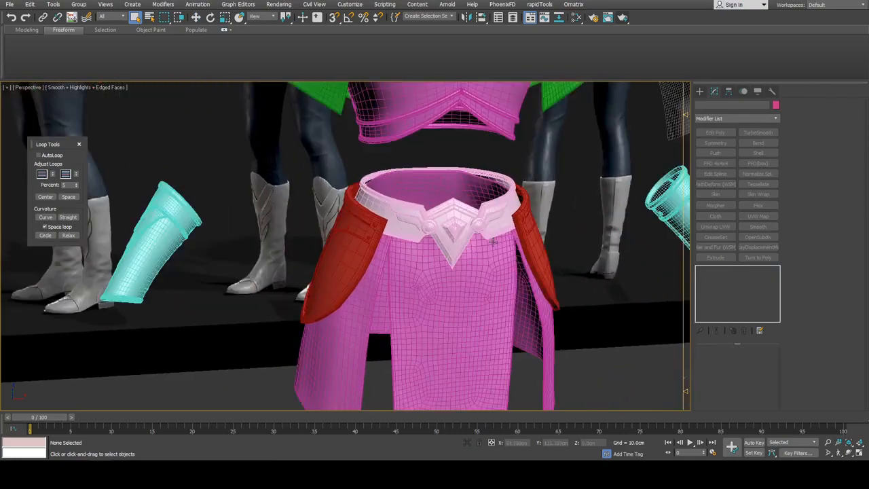
Examine the belt, hip guards and skirt panels from several angles and distances.
{"action": "left_click", "coordinate": [524, 232]}
{"action": "scroll", "coordinate": [525, 233], "scroll_direction": "up", "scroll_amount": 4}
{"action": "middle_click_drag", "start_coordinate": [524, 233], "coordinate": [459, 229], "text": "alt"}
{"action": "scroll", "coordinate": [485, 234], "scroll_direction": "down", "scroll_amount": 3}
{"action": "scroll", "coordinate": [418, 203], "scroll_direction": "down", "scroll_amount": 4}
{"action": "scroll", "coordinate": [517, 300], "scroll_direction": "up", "scroll_amount": 2}
{"action": "scroll", "coordinate": [459, 228], "scroll_direction": "up", "scroll_amount": 3}
{"action": "scroll", "coordinate": [460, 271], "scroll_direction": "down", "scroll_amount": 4}
{"action": "middle_click_drag", "start_coordinate": [455, 326], "coordinate": [444, 163]}
{"action": "scroll", "coordinate": [445, 163], "scroll_direction": "down", "scroll_amount": 4}
{"action": "scroll", "coordinate": [539, 257], "scroll_direction": "up", "scroll_amount": 3}
{"action": "left_click", "coordinate": [541, 370]}
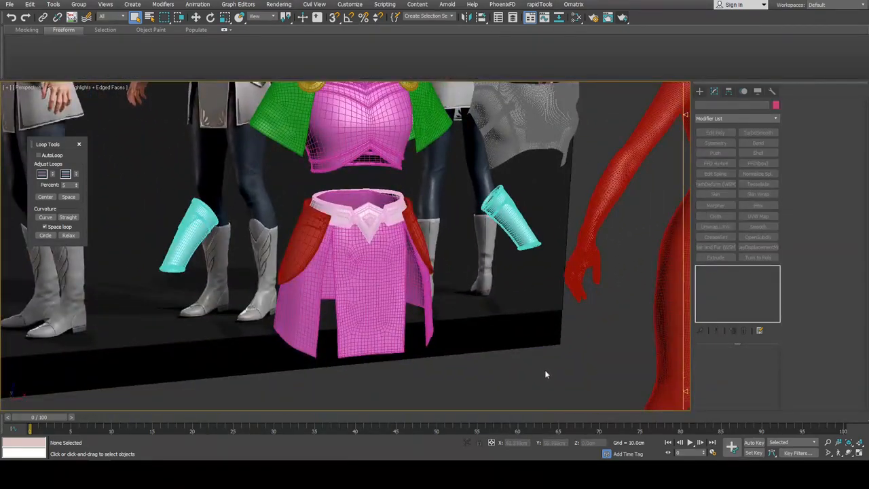